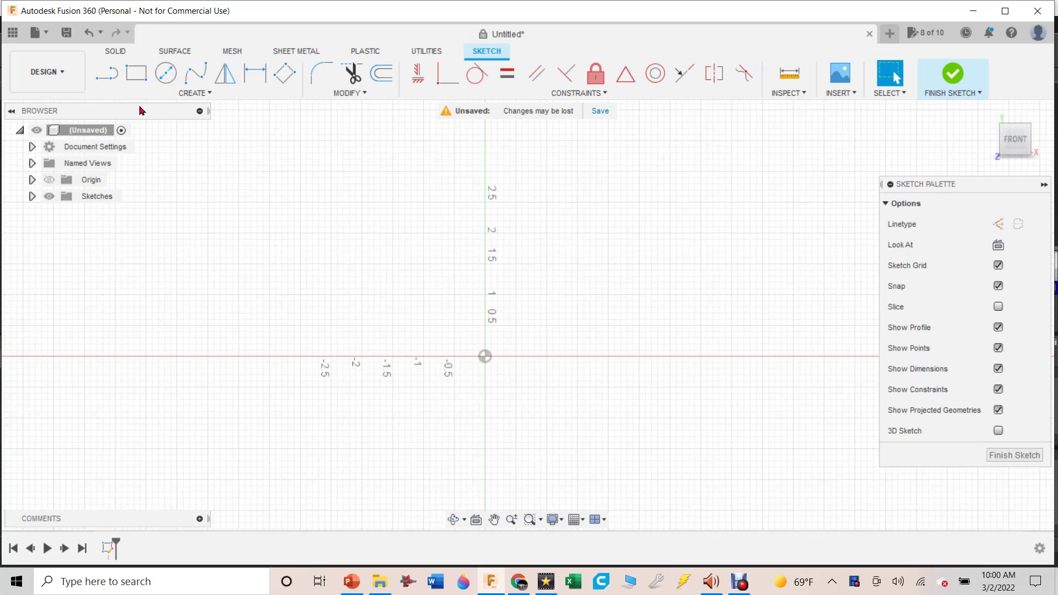
- Sketch a center rectangle 4 in wide and 5 in tall, centred on the origin
left_click(136, 74)
mouse_move(179, 93)
mouse_move(190, 123)
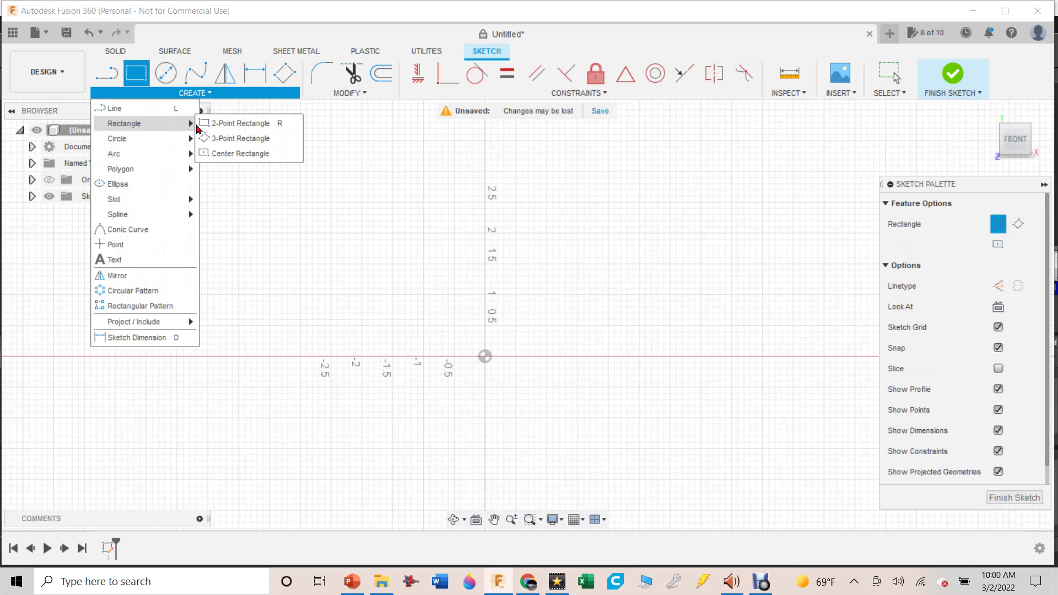
left_click(247, 154)
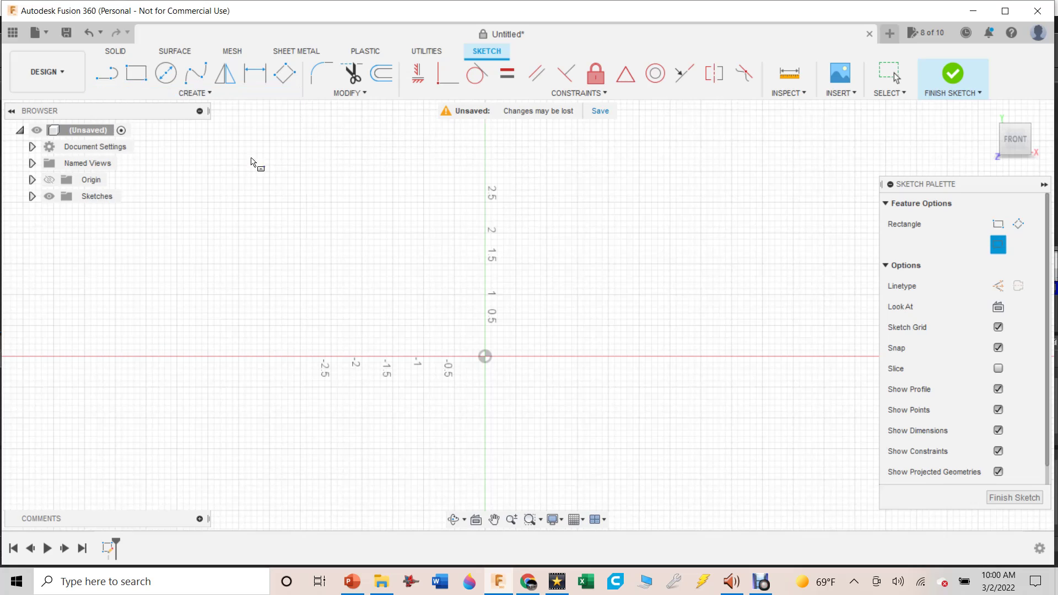
left_click(486, 357)
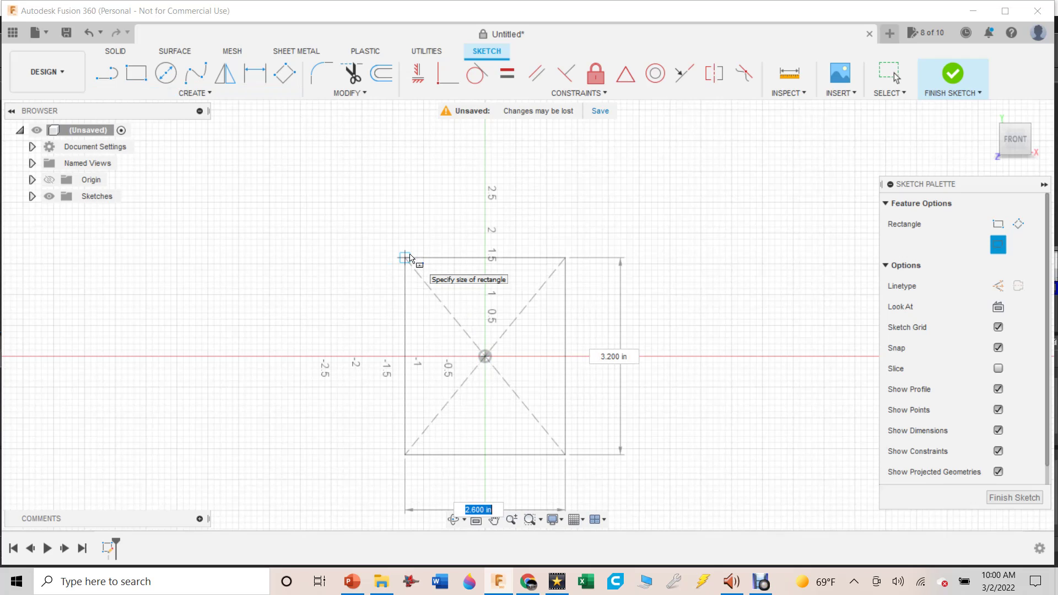
type("4")
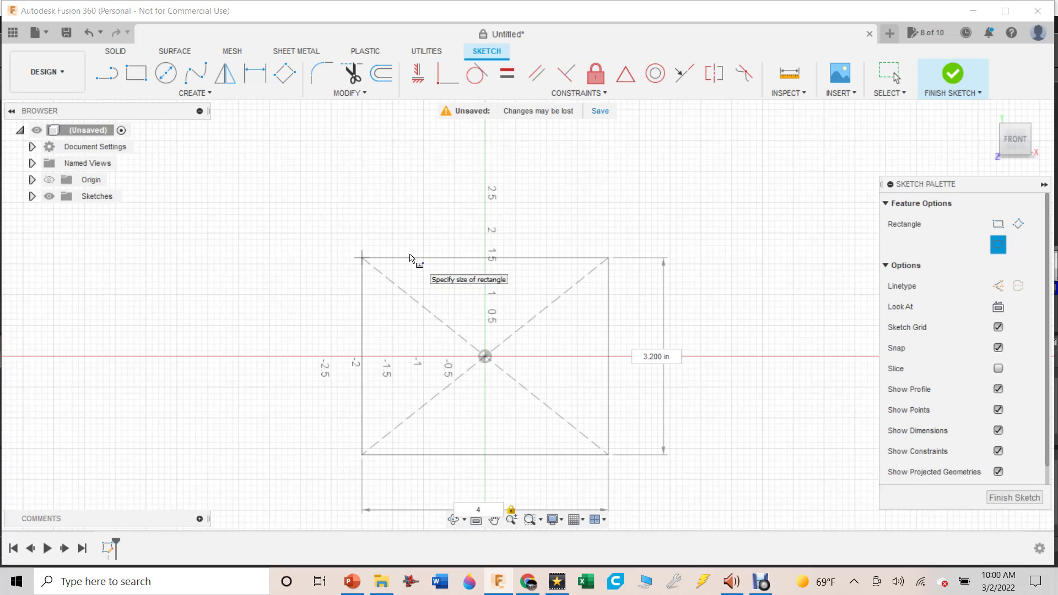
key("Tab")
type("5")
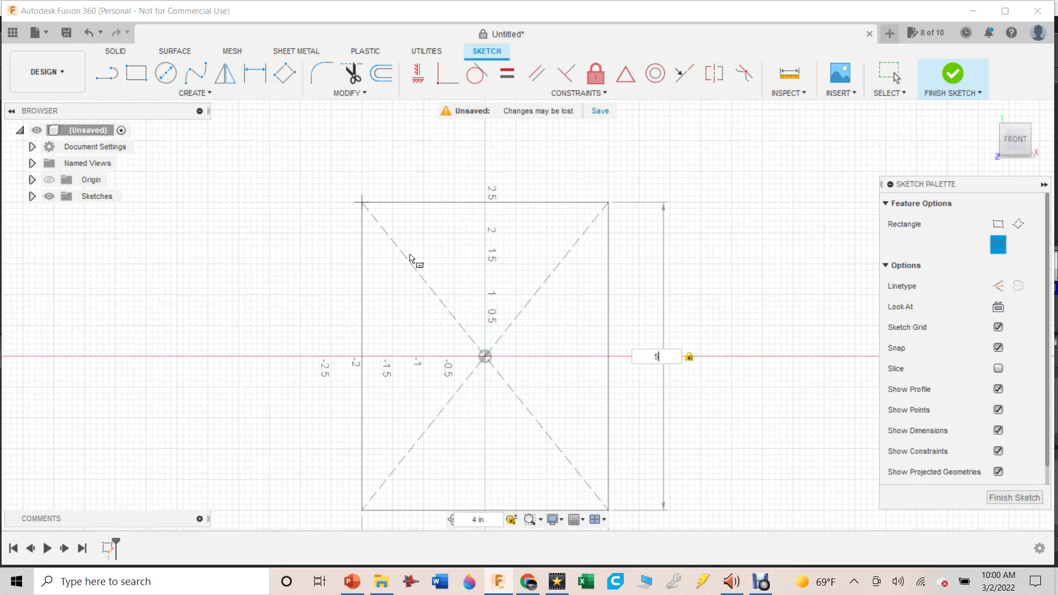
key("Return")
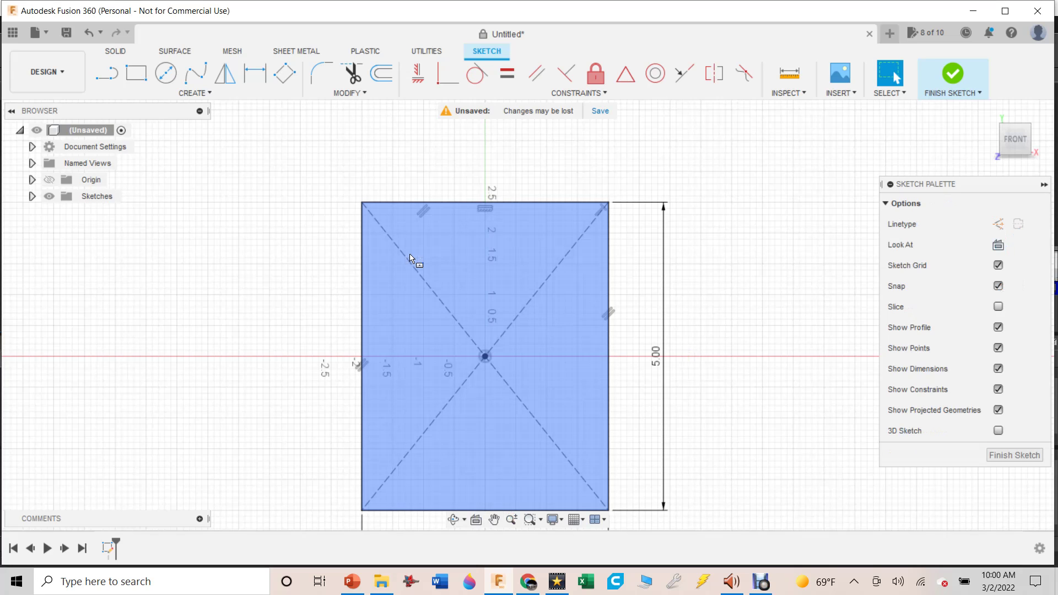
scroll(447, 262, "down", 1)
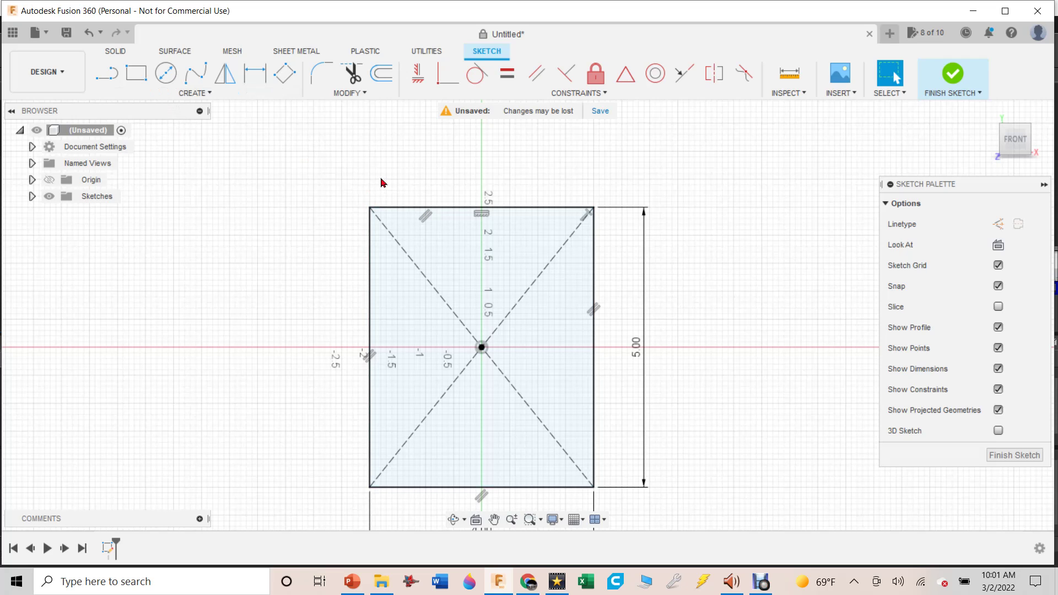
- Add a horizontal construction line 0.75 in long, running inward from the midpoint of the rectangle's left edge
left_click(108, 82)
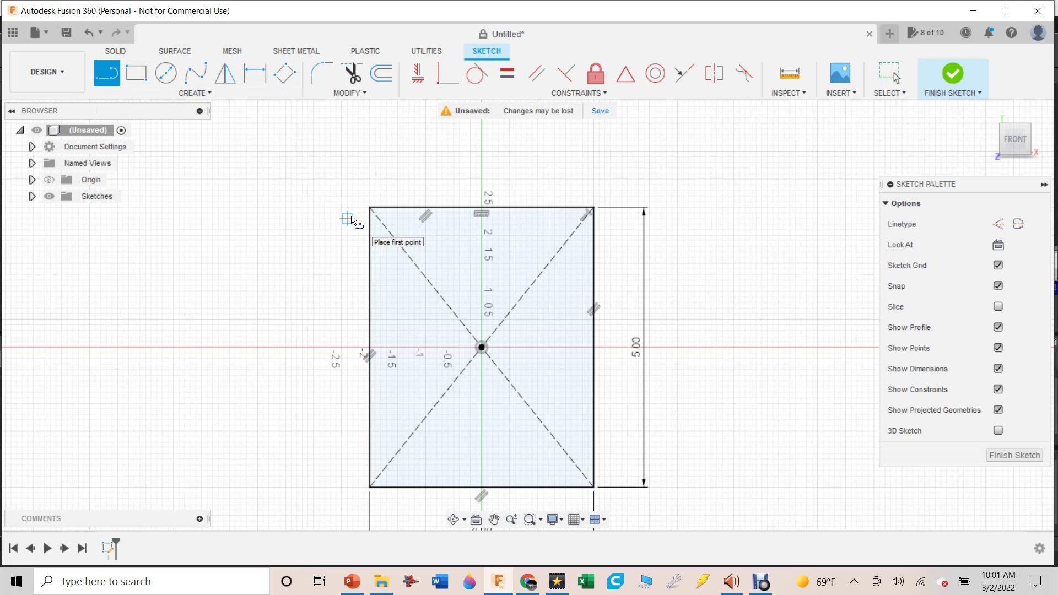
left_click(371, 348)
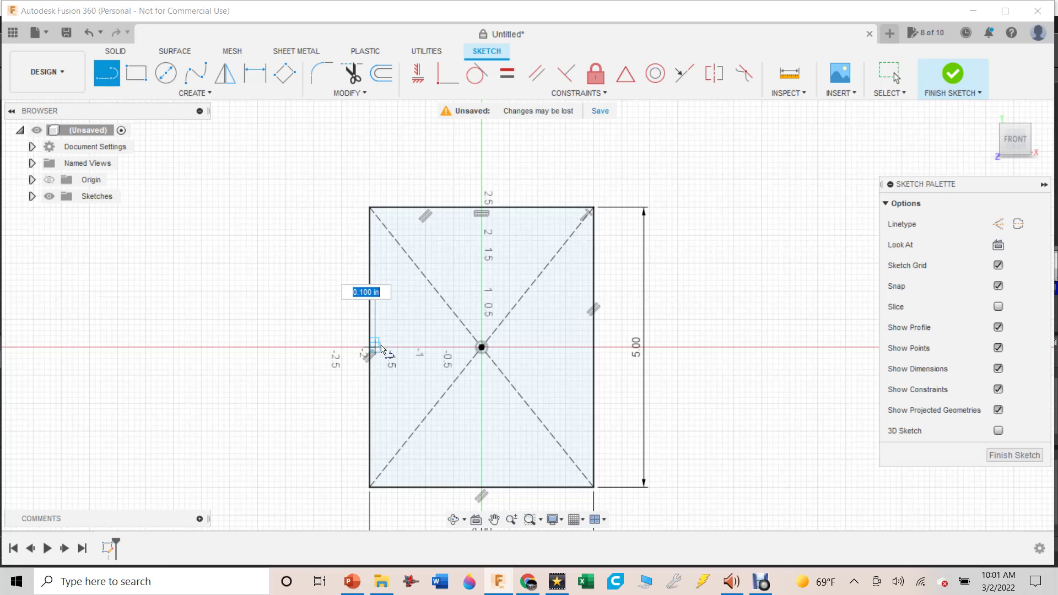
left_click(999, 228)
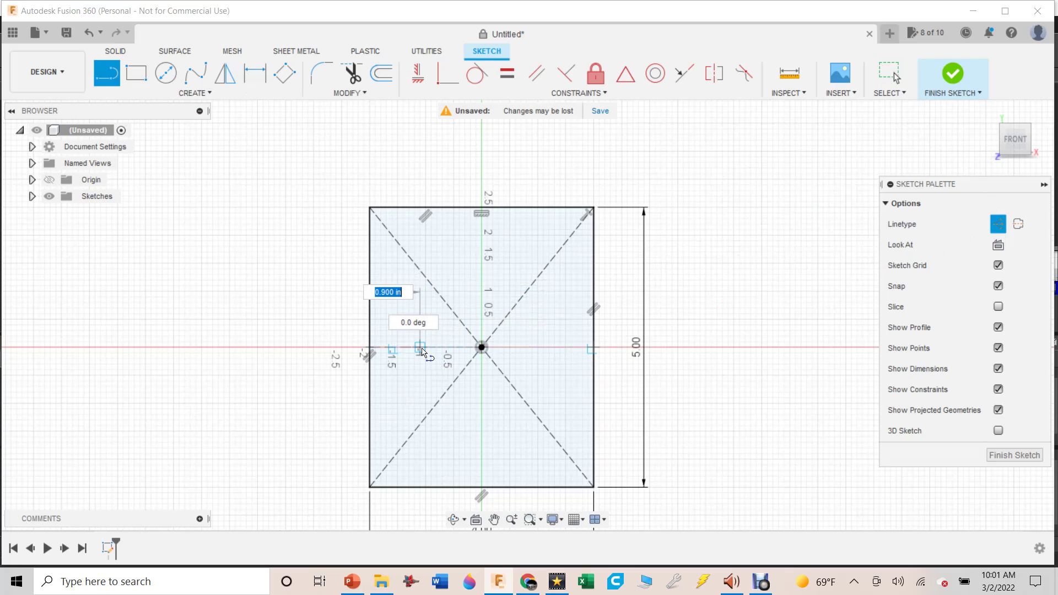
key("BackSpace")
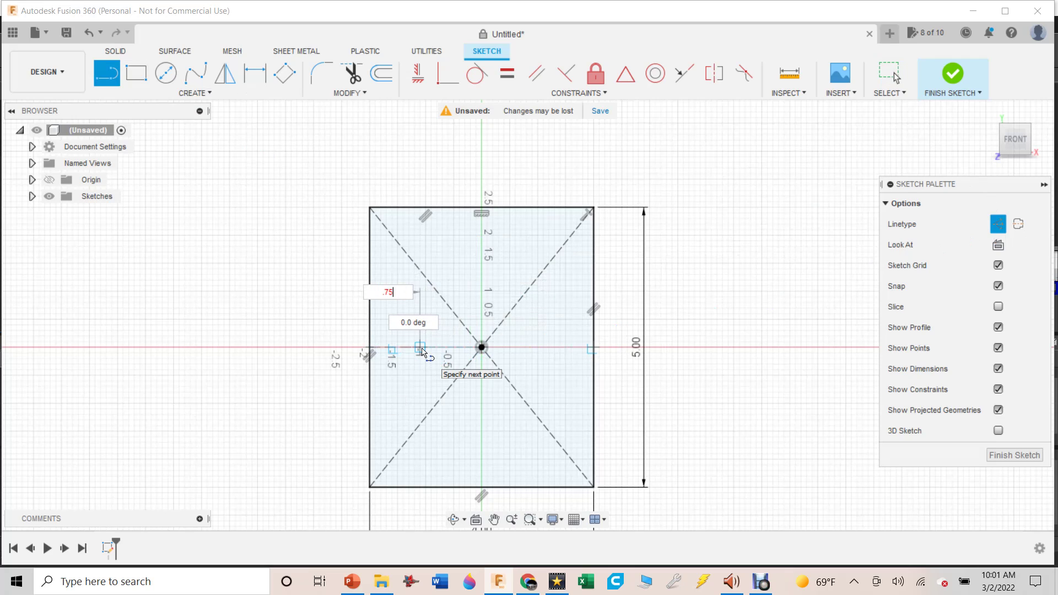
type(".75")
key("Return")
key("Escape")
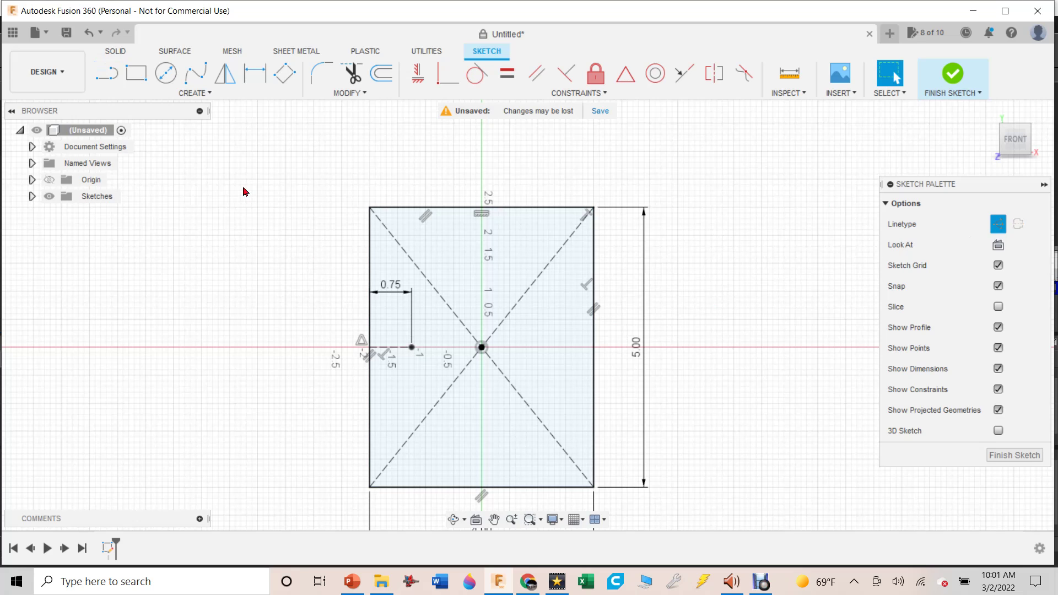
left_click(107, 73)
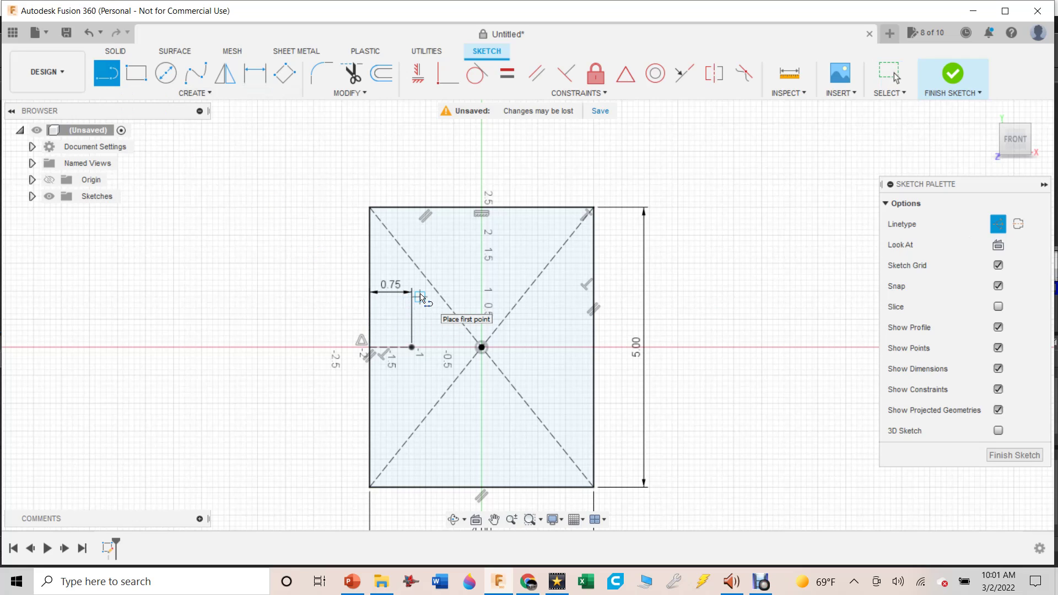
left_click(412, 349)
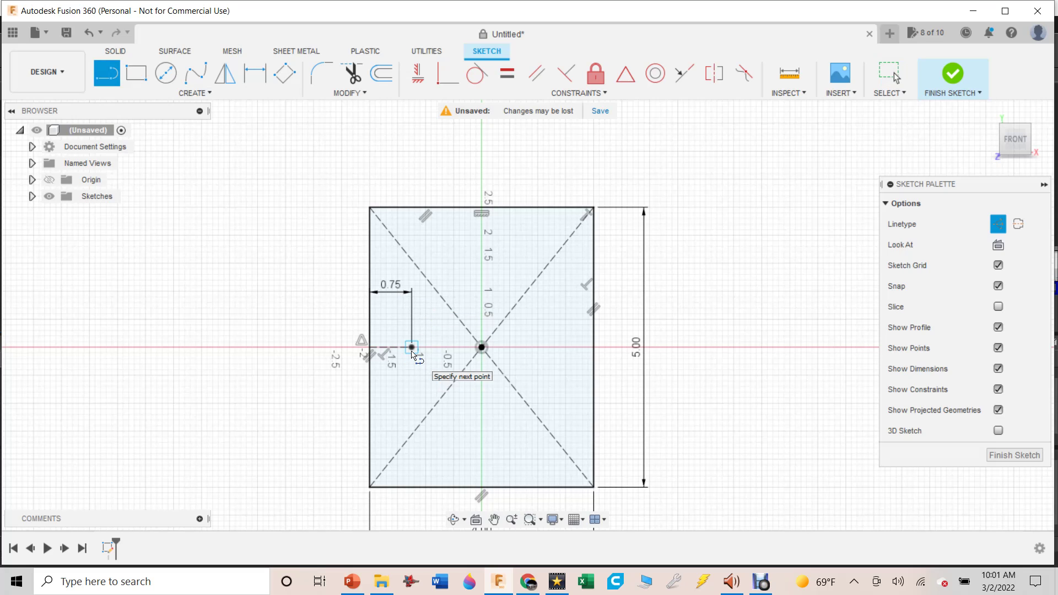
left_click(411, 298)
key("Escape")
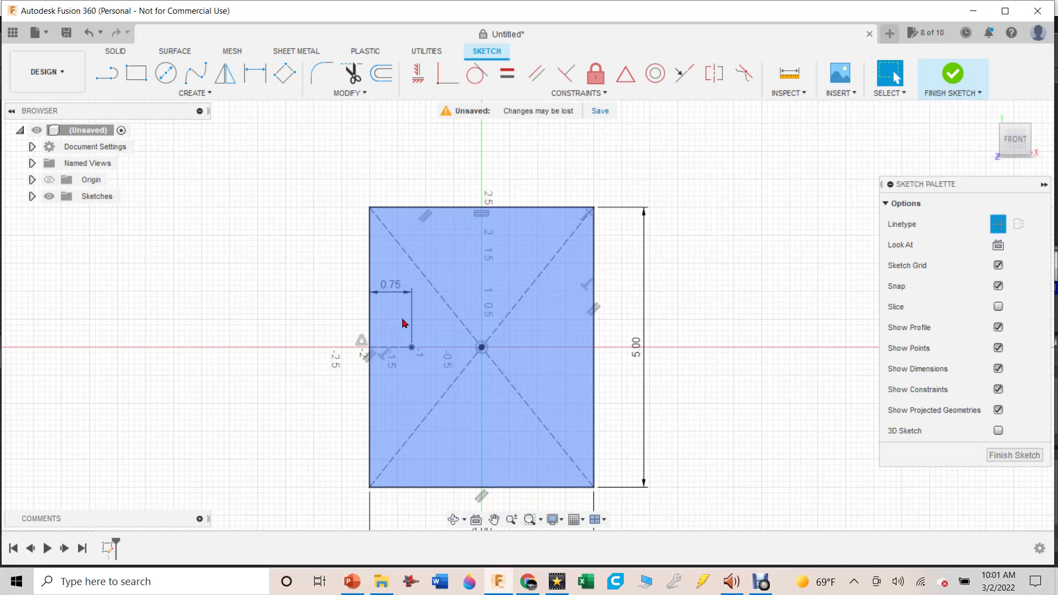
- Draw a vertical construction line 3.9 in long, in line with the inner end of the 0.75 in line
key("l")
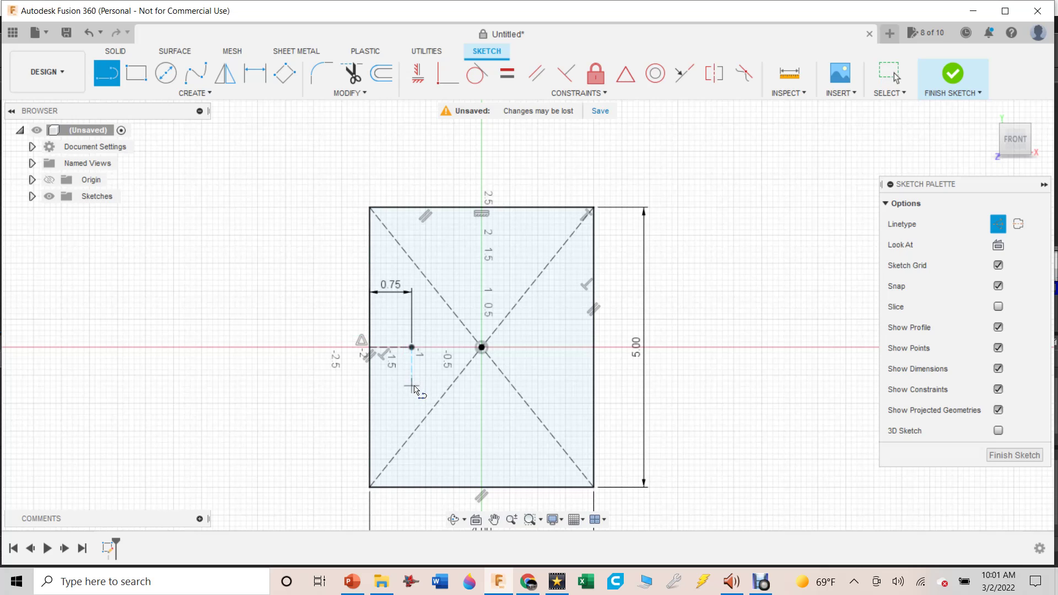
left_click(411, 381)
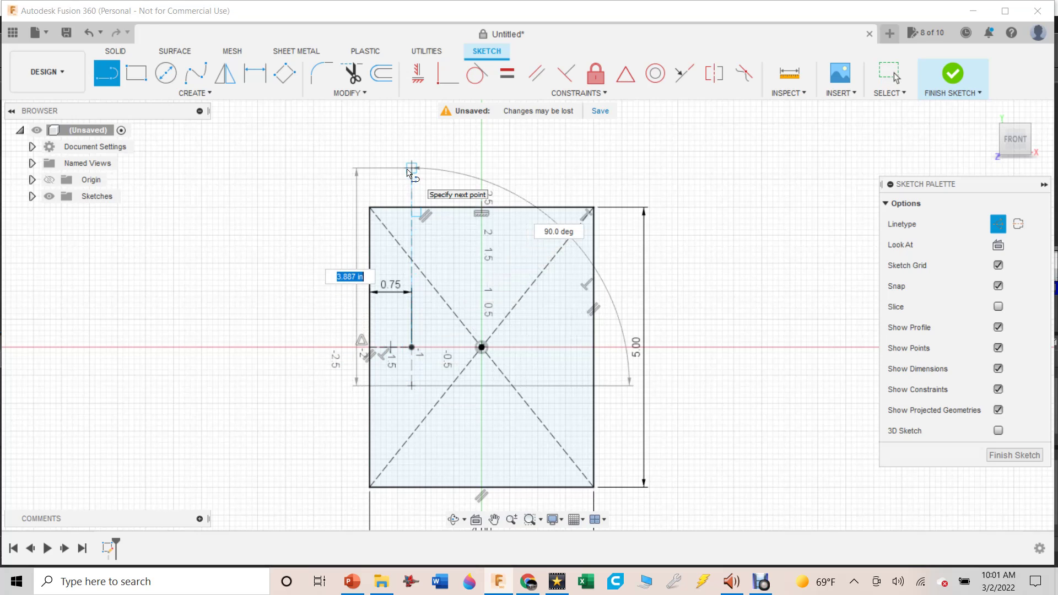
type("3.9")
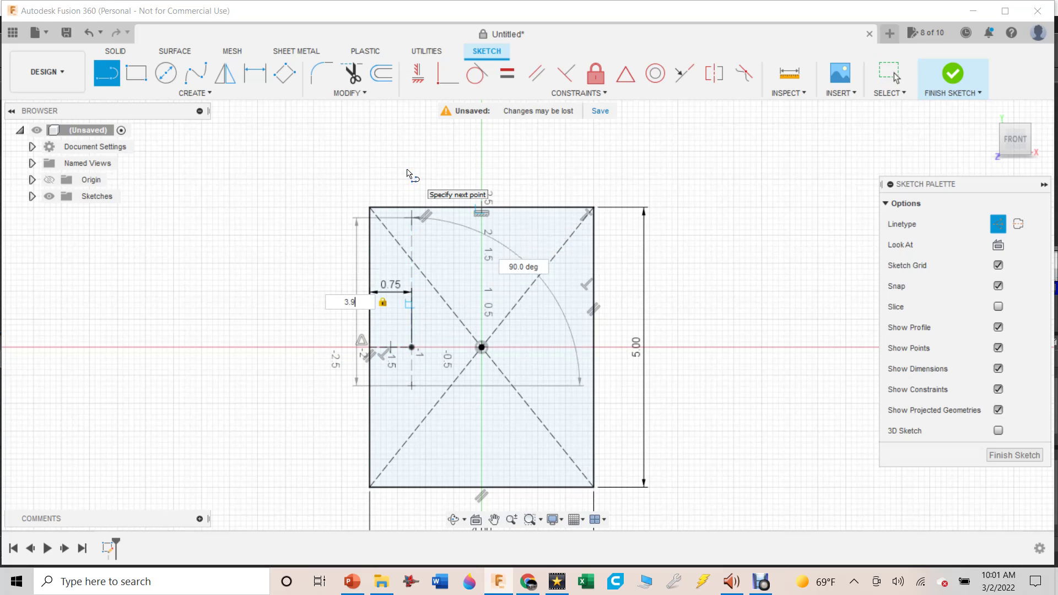
key("Return")
key("Escape")
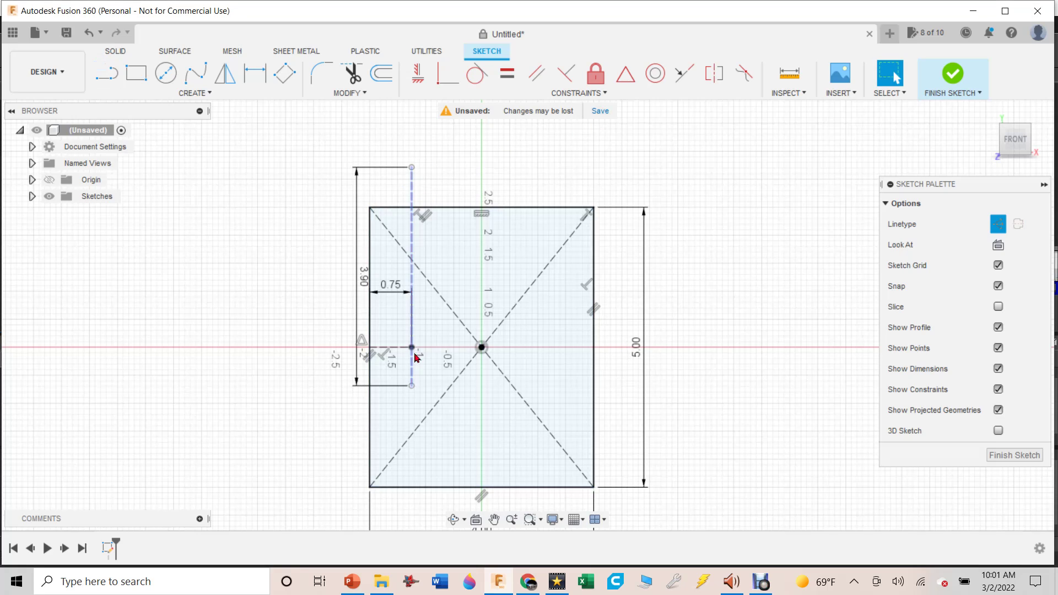
- Apply a Midpoint constraint between the vertical construction line and the inner end of the 0.75 in line
left_click(627, 82)
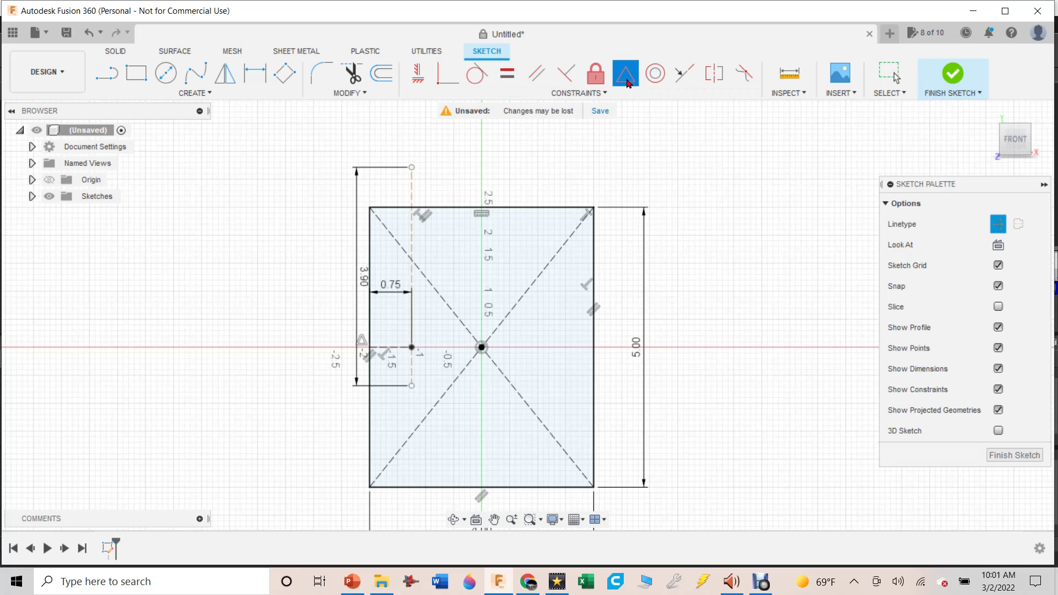
left_click(414, 279)
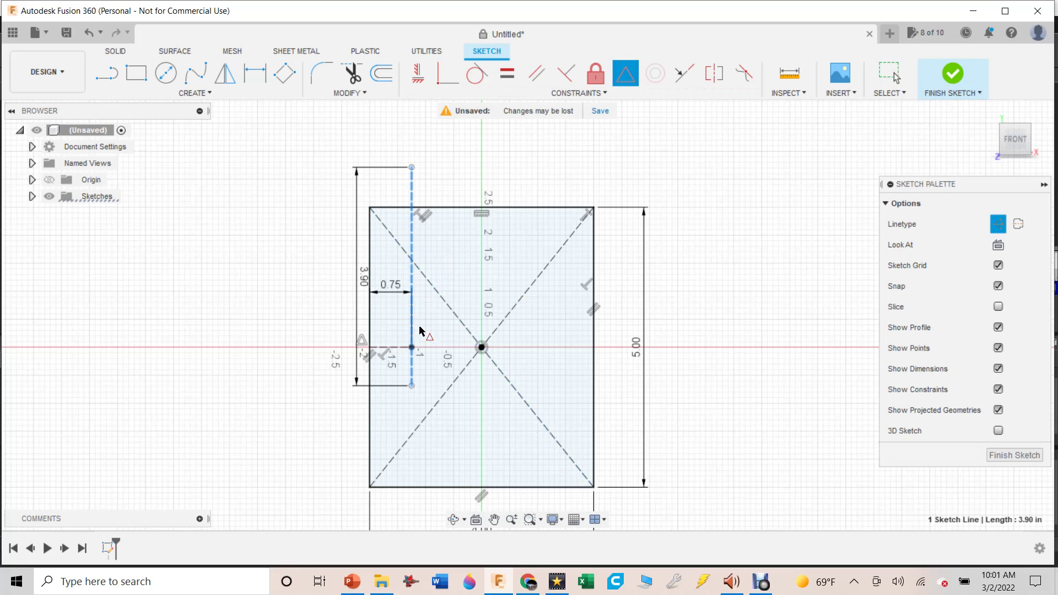
left_click(414, 350)
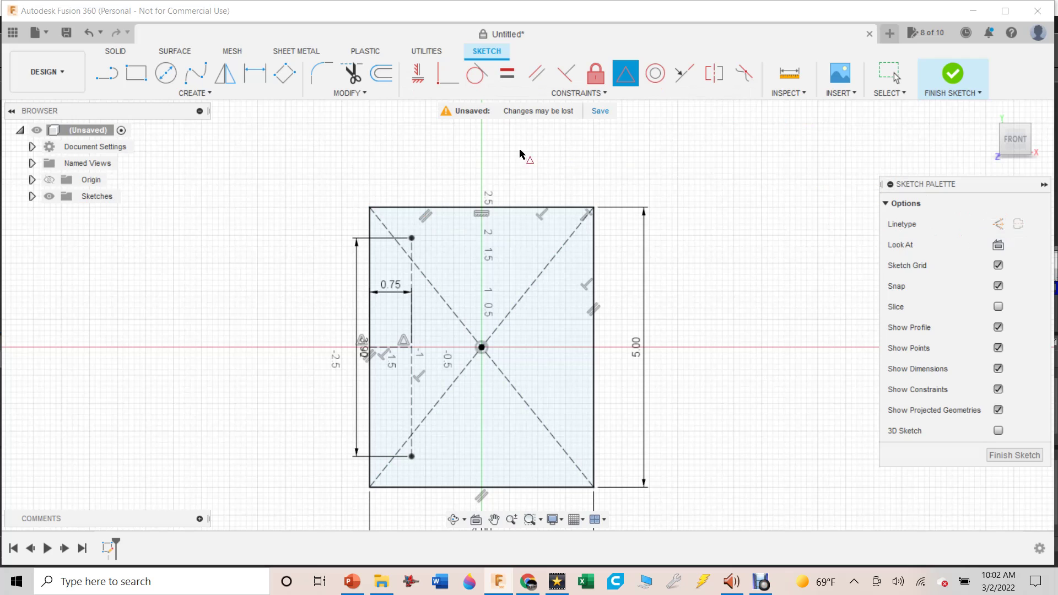
- Sketch a center-diameter circle of 0.4 in on the upper end of the vertical construction line
left_click(166, 82)
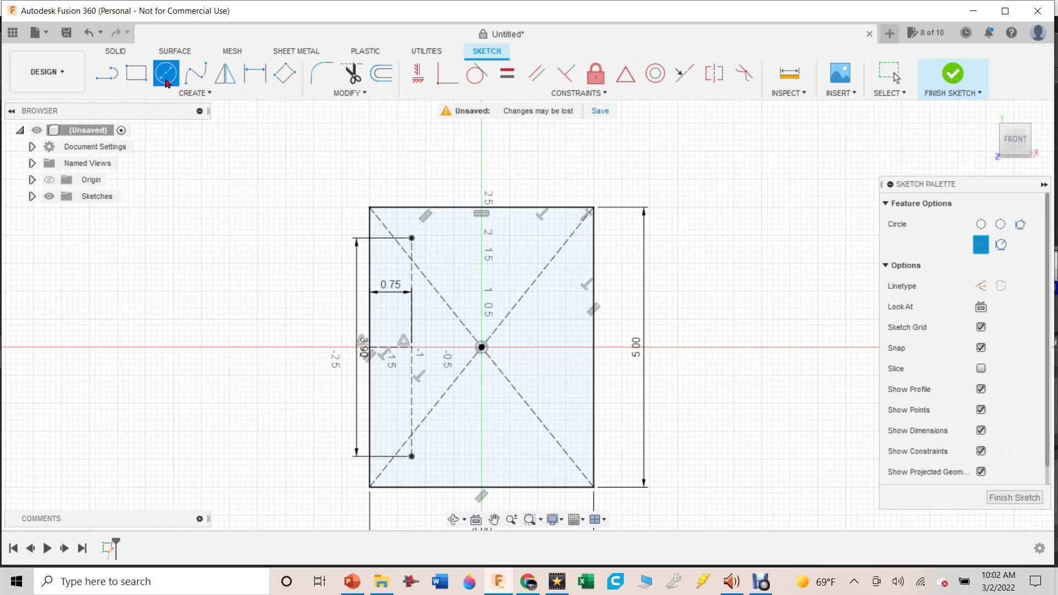
left_click(412, 239)
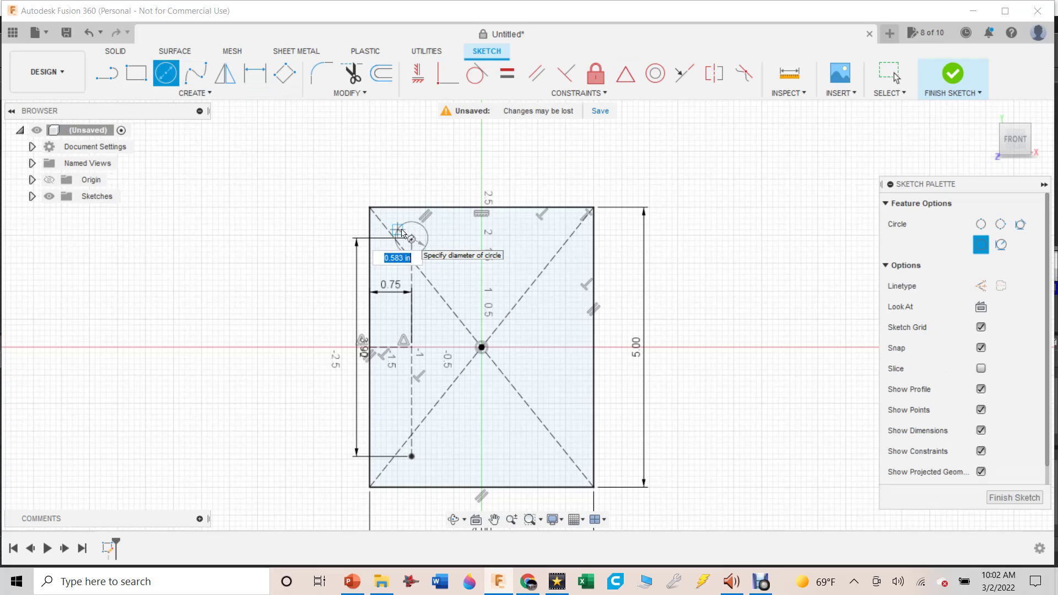
type(".4")
key("Return")
key("Escape")
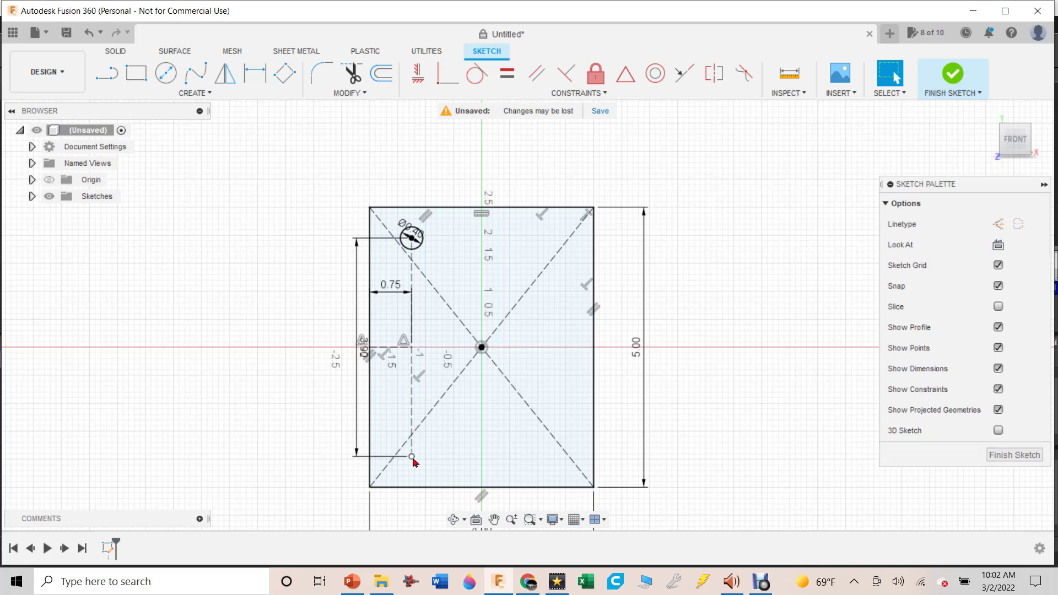
- Sketch a matching 0.4 in diameter circle on the lower end of the vertical construction line
key("c")
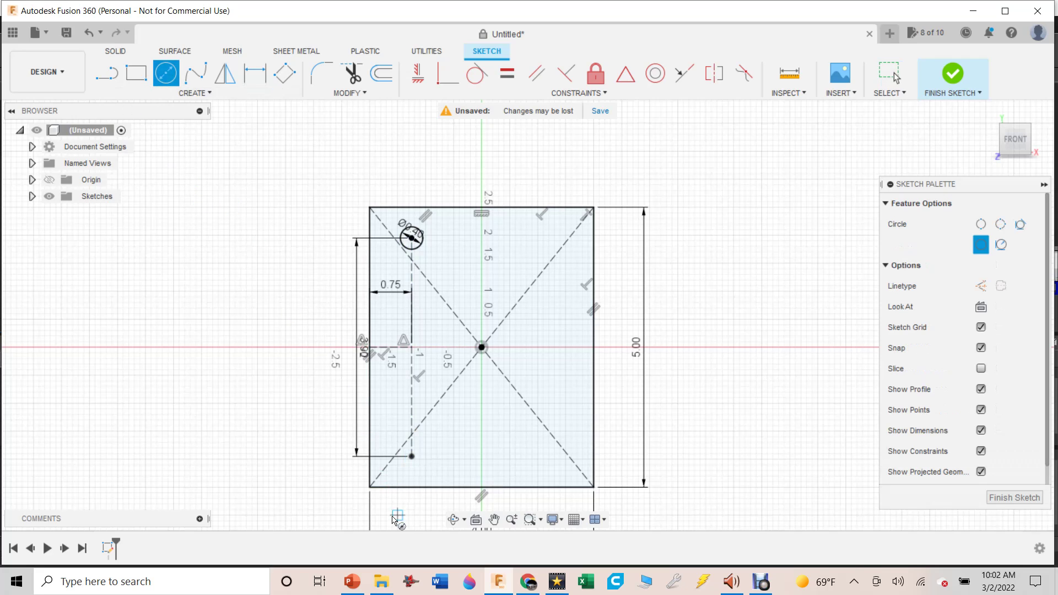
left_click(411, 457)
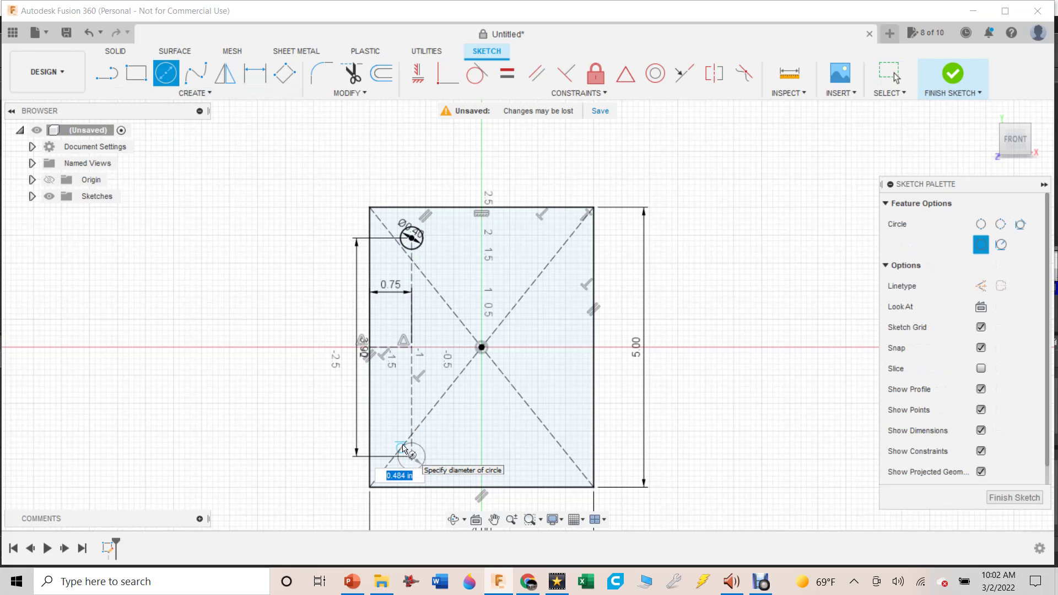
key("BackSpace")
key("Return")
key("Escape")
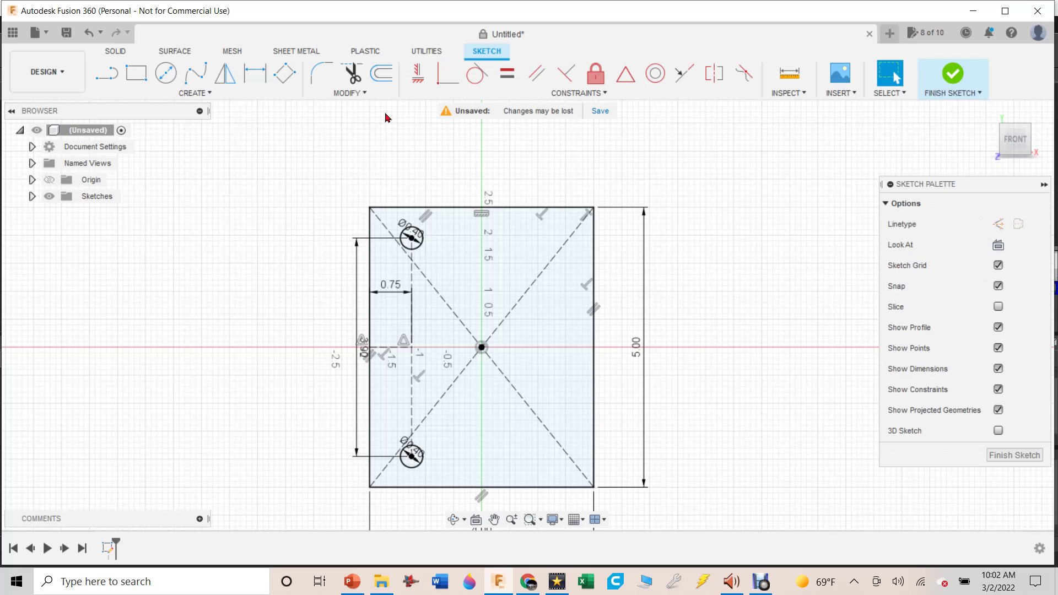
- Fillet the rectangle's two left corners and its upper-right corner with a 0.40 in radius
left_click(320, 77)
left_click(403, 208)
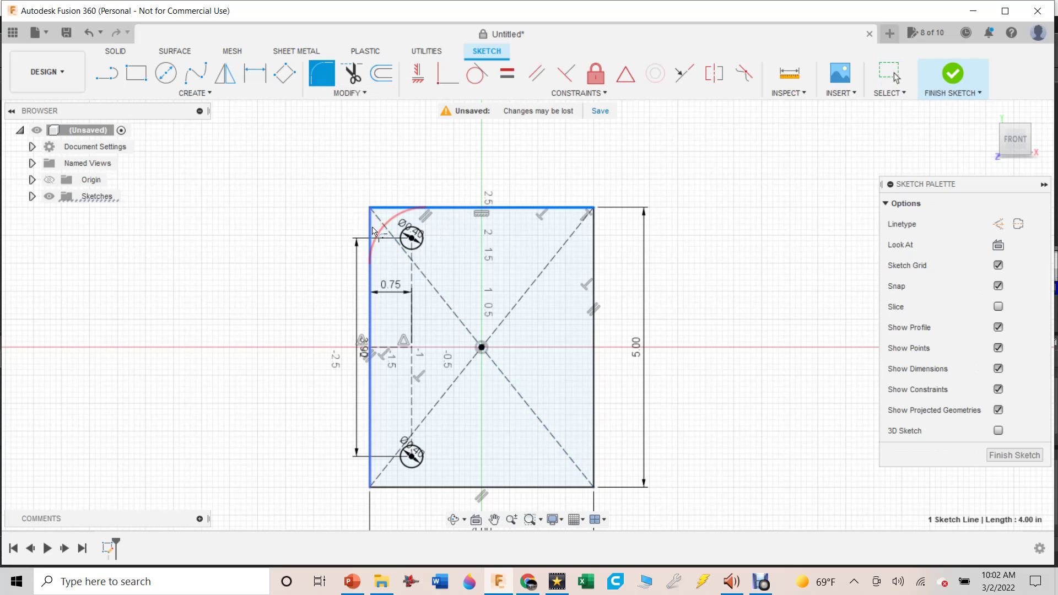
left_click(372, 232)
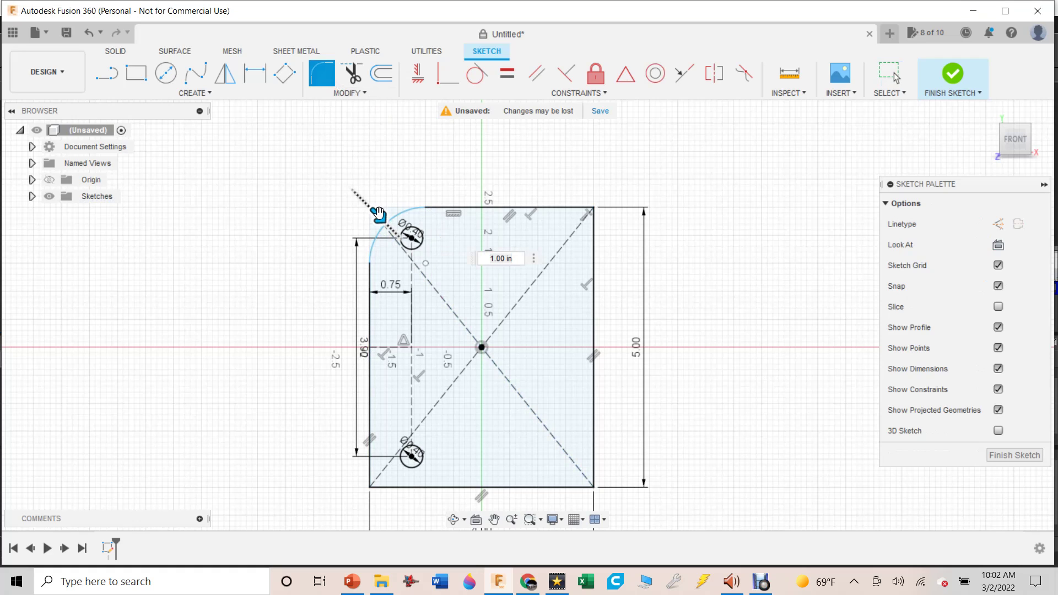
left_click_drag(379, 213, 367, 205)
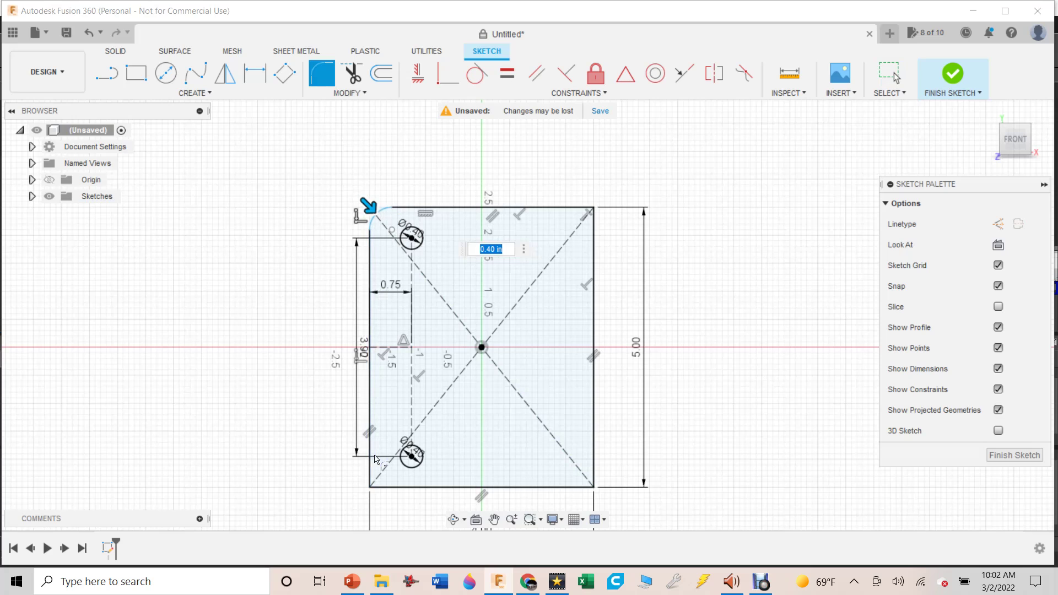
left_click(370, 472)
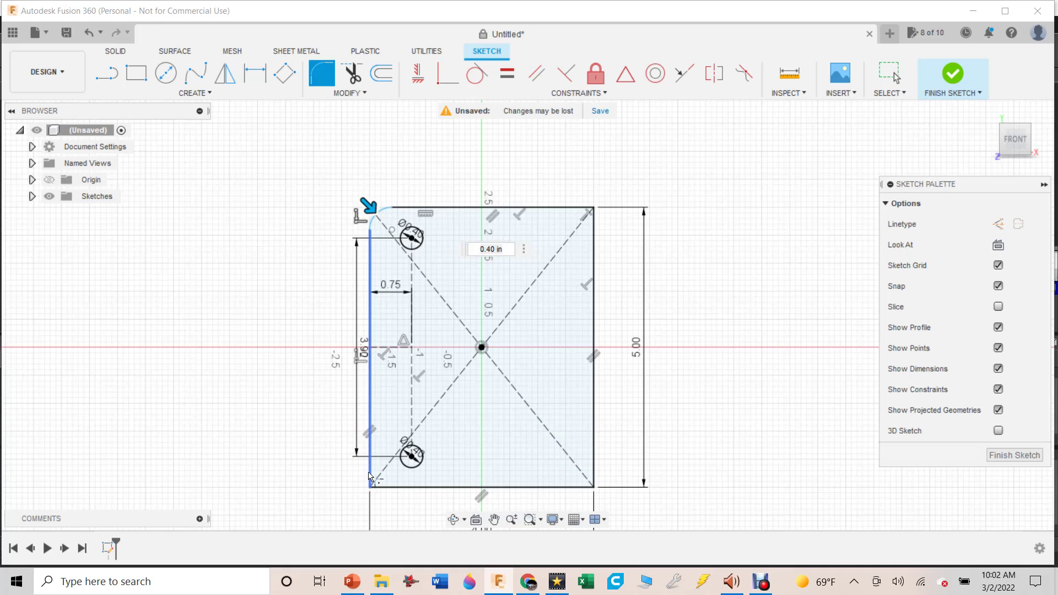
left_click(405, 488)
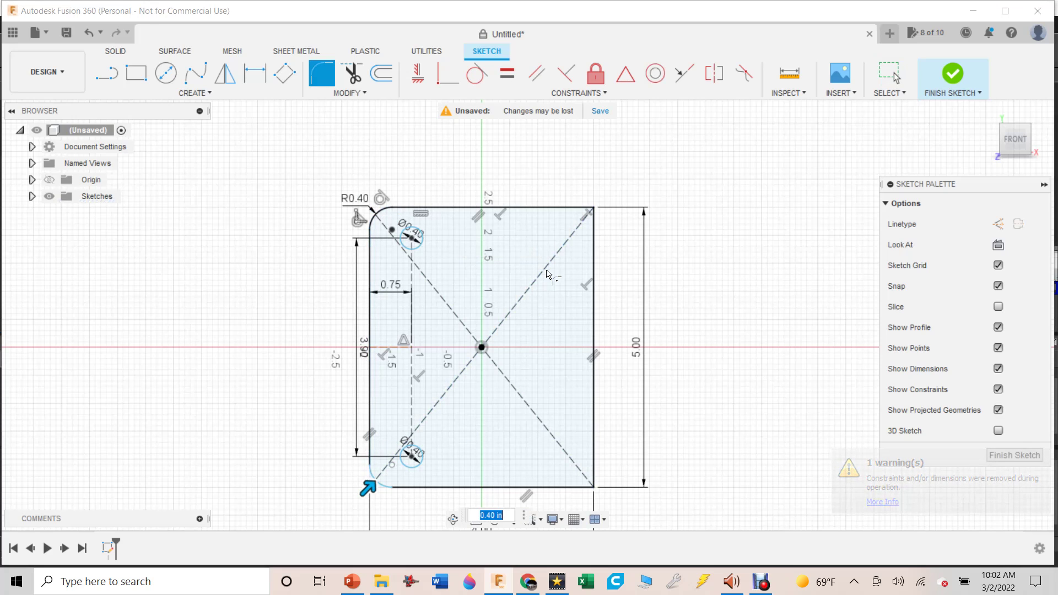
left_click(562, 214)
left_click(595, 245)
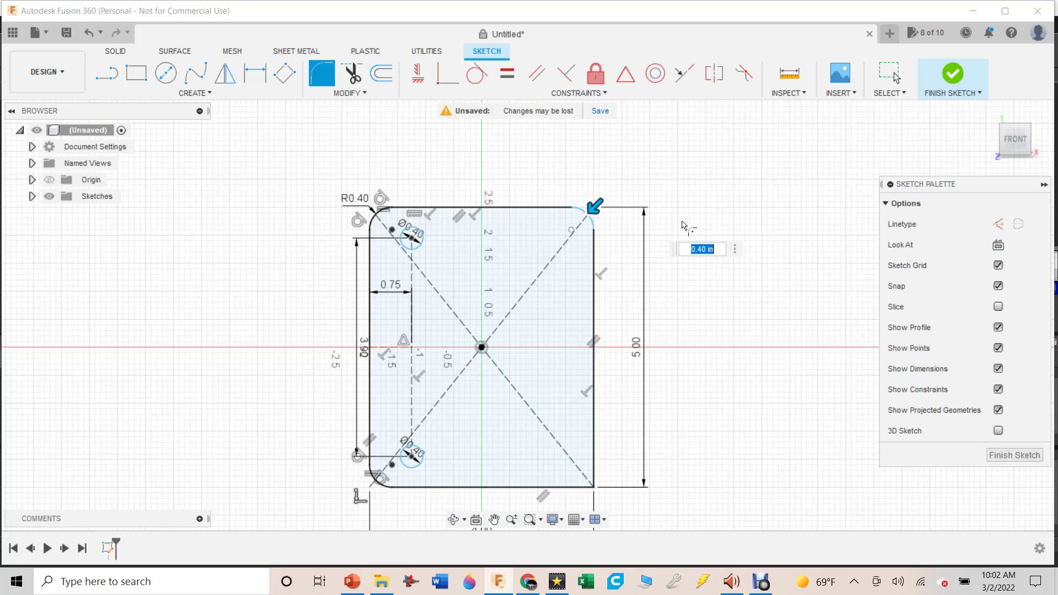
key("Return")
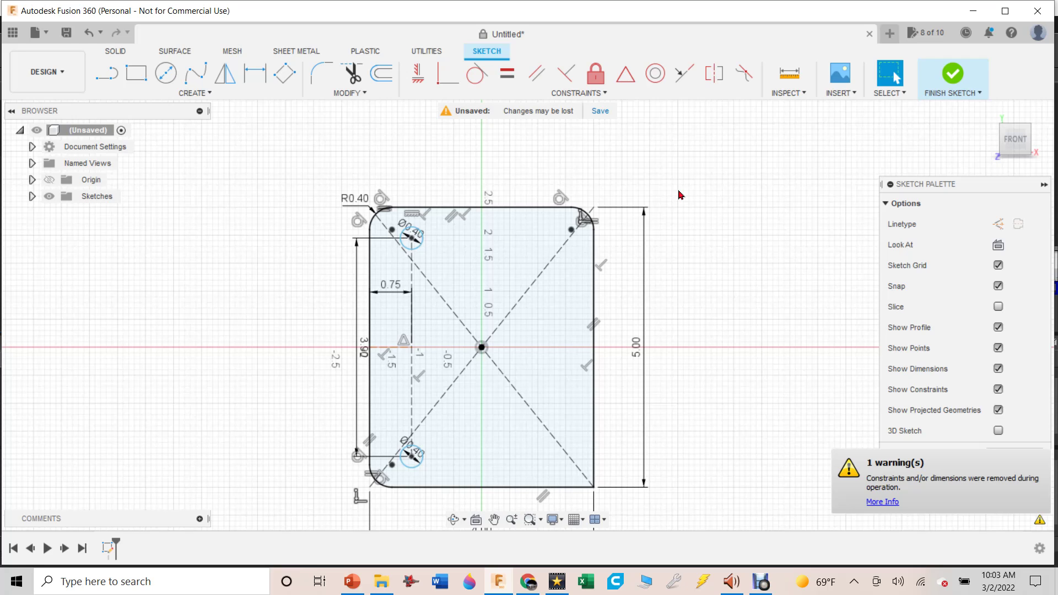
- Extrude the rounded plate profile 0.125 in as a new body, leaving the two circles as holes
key("e")
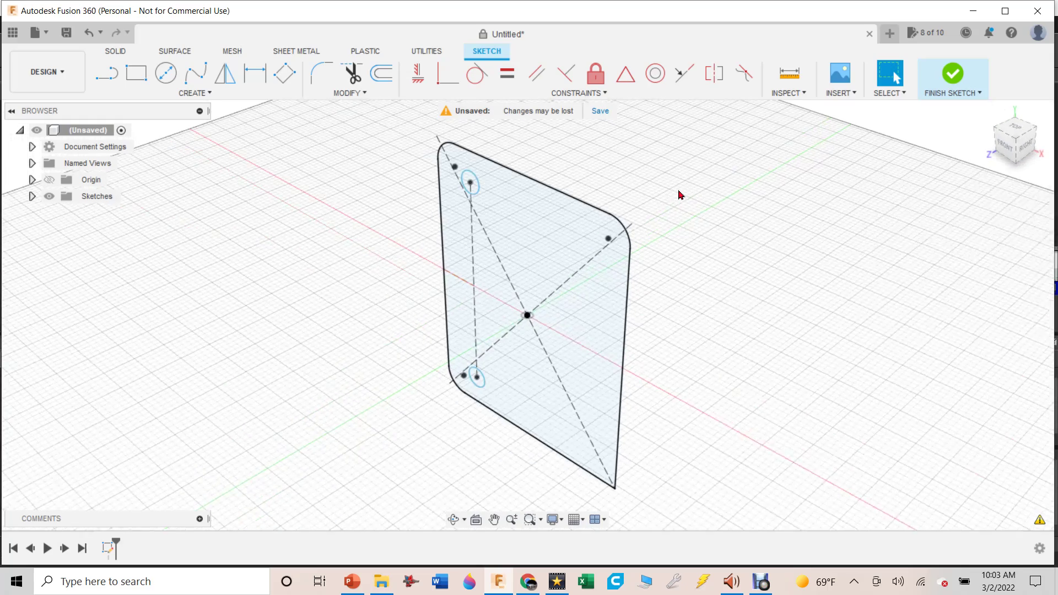
left_click(541, 260)
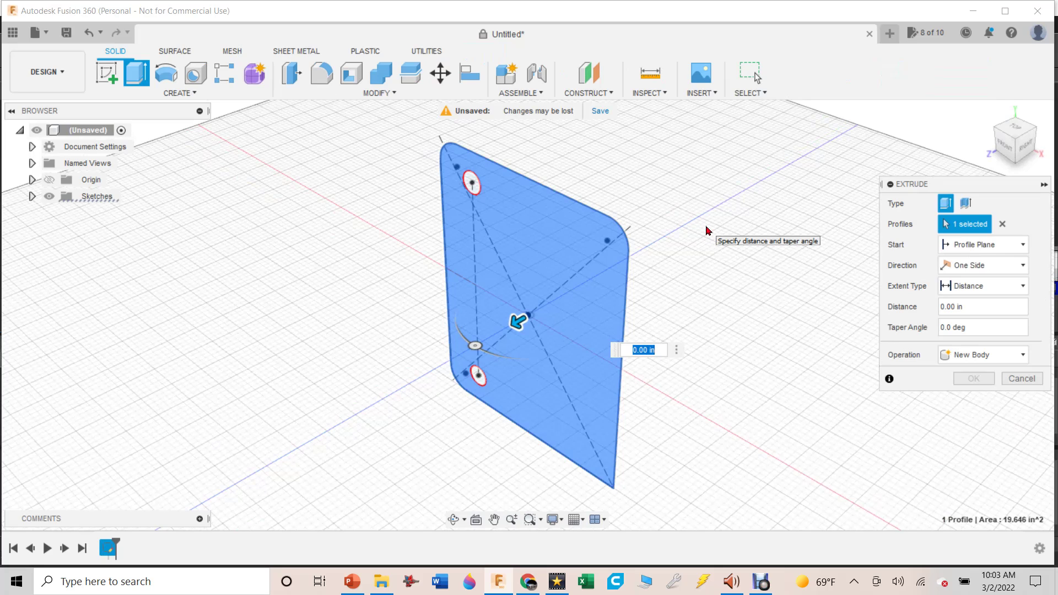
key("BackSpace")
type(".125")
key("Return")
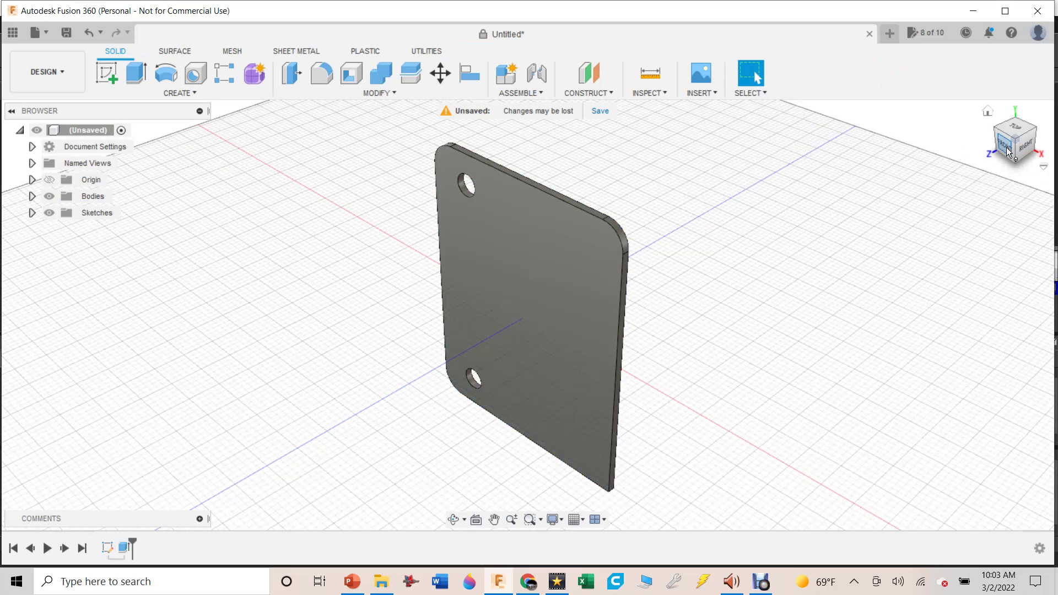
- Start a new sketch on the front face of the plate, viewed from the front
left_click_drag(1015, 144, 1005, 147)
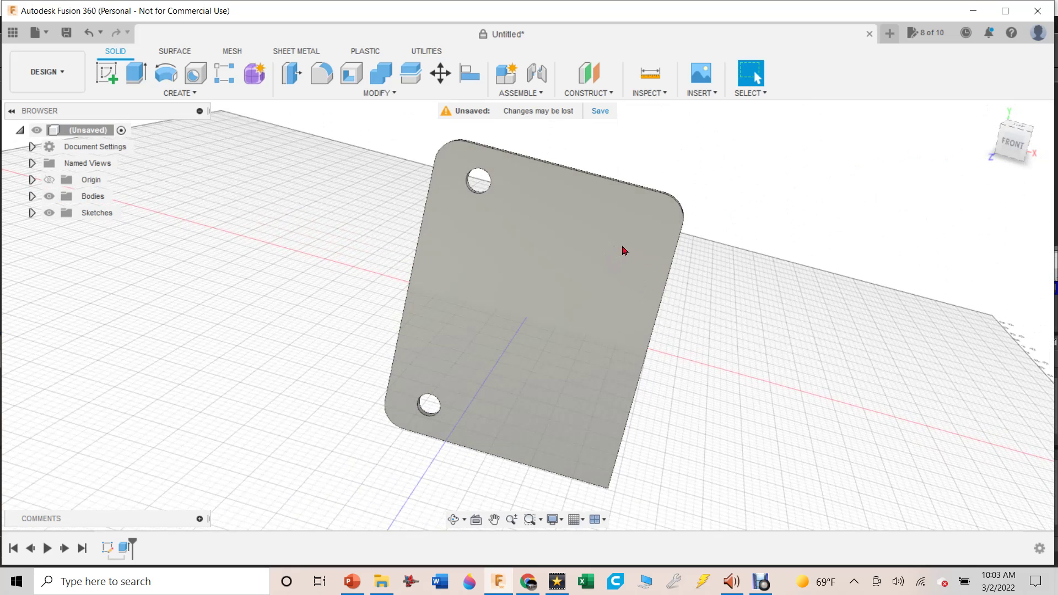
left_click(1014, 140)
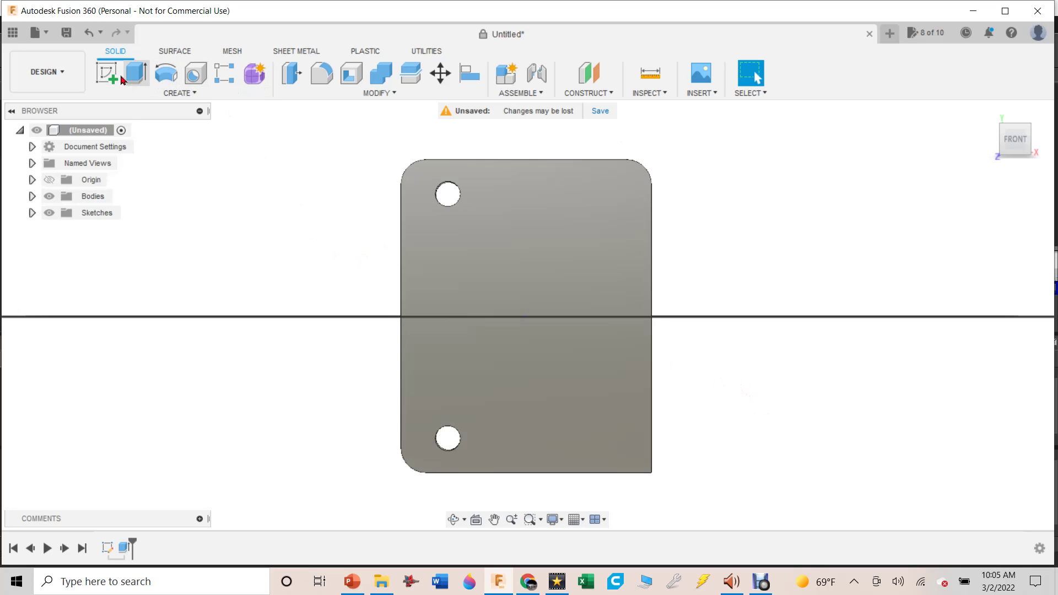
left_click(114, 76)
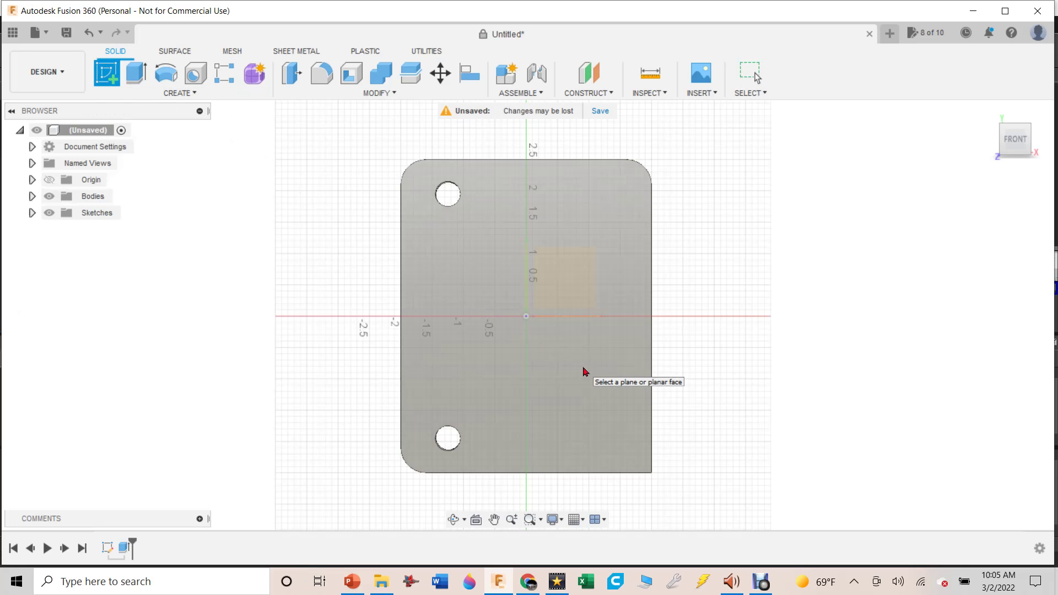
left_click(586, 371)
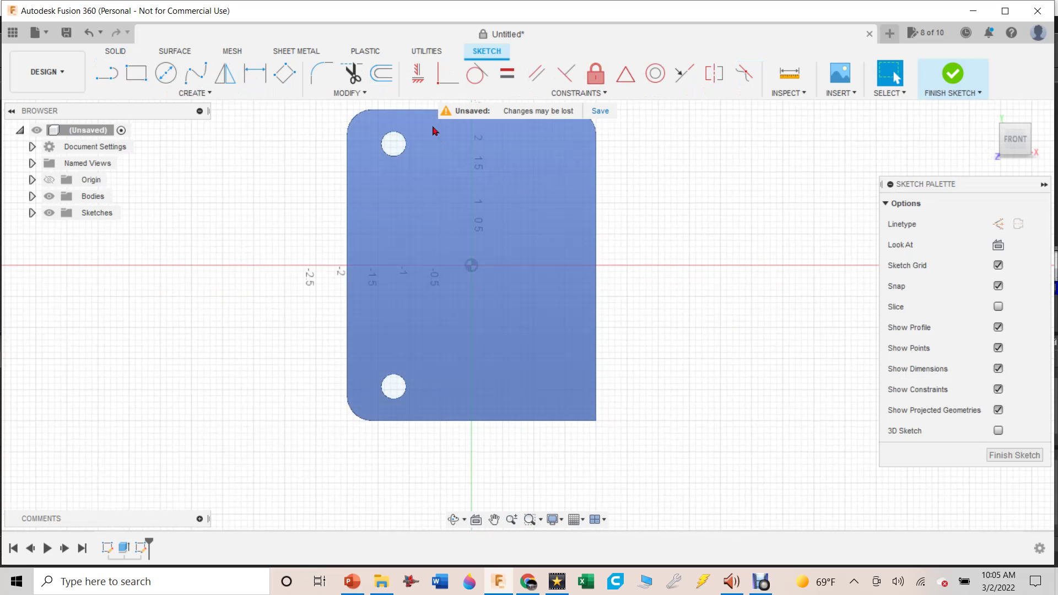
- Sketch a 2.5 in center-diameter circle to the right of the plate and change its diameter to 2.75 in
key("c")
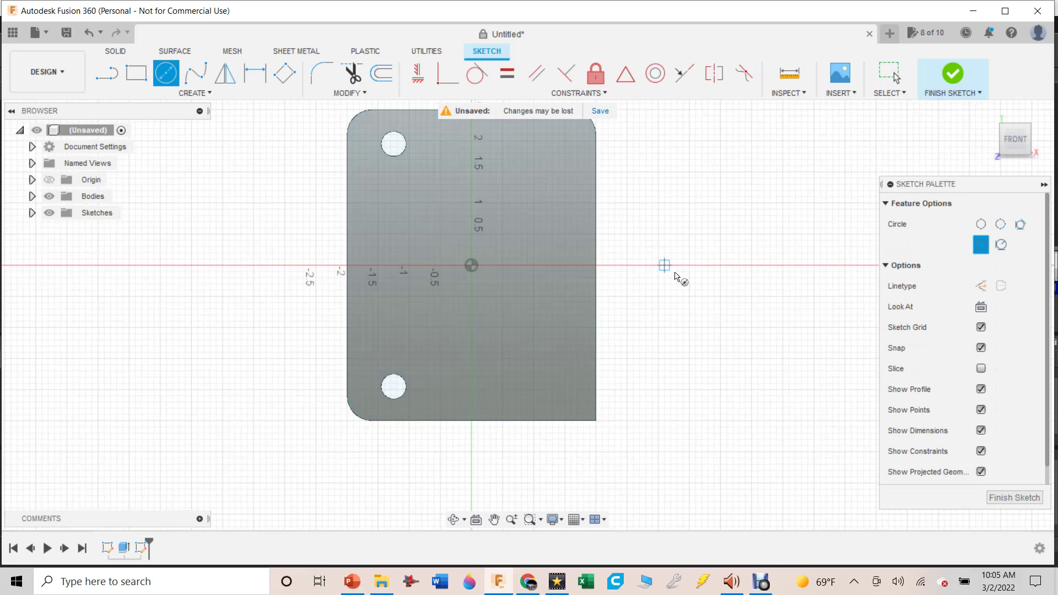
left_click(745, 328)
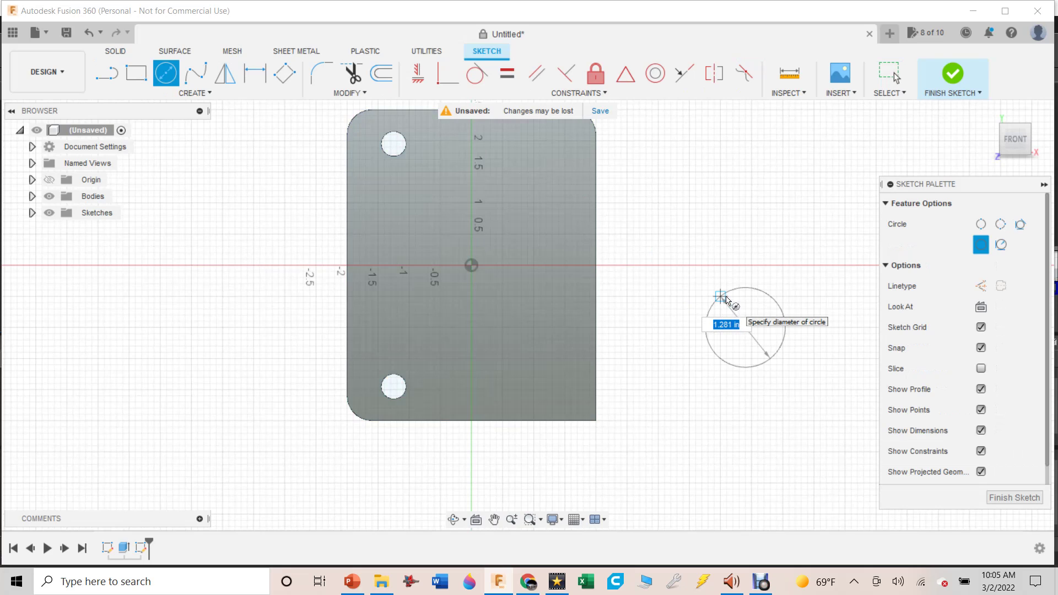
type("2.5")
key("Return")
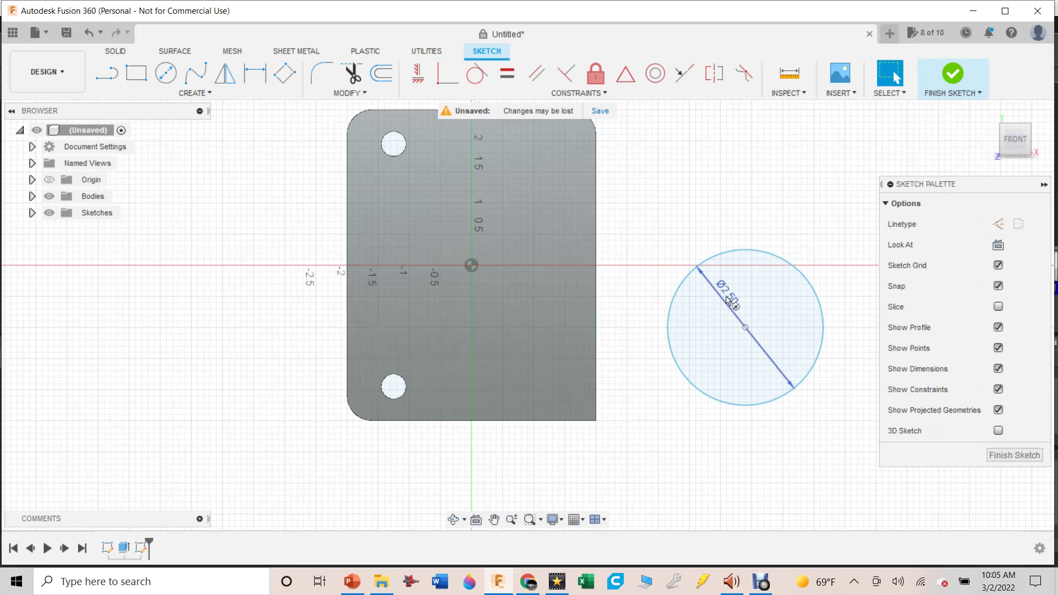
double_click(734, 298)
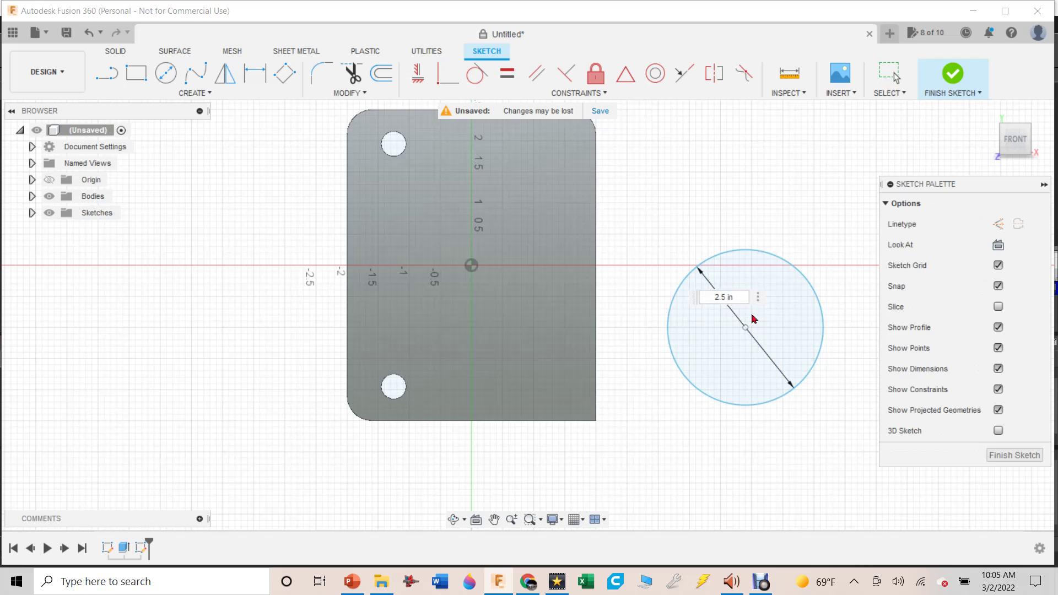
key("BackSpace")
key("BackSpace")
key("Return")
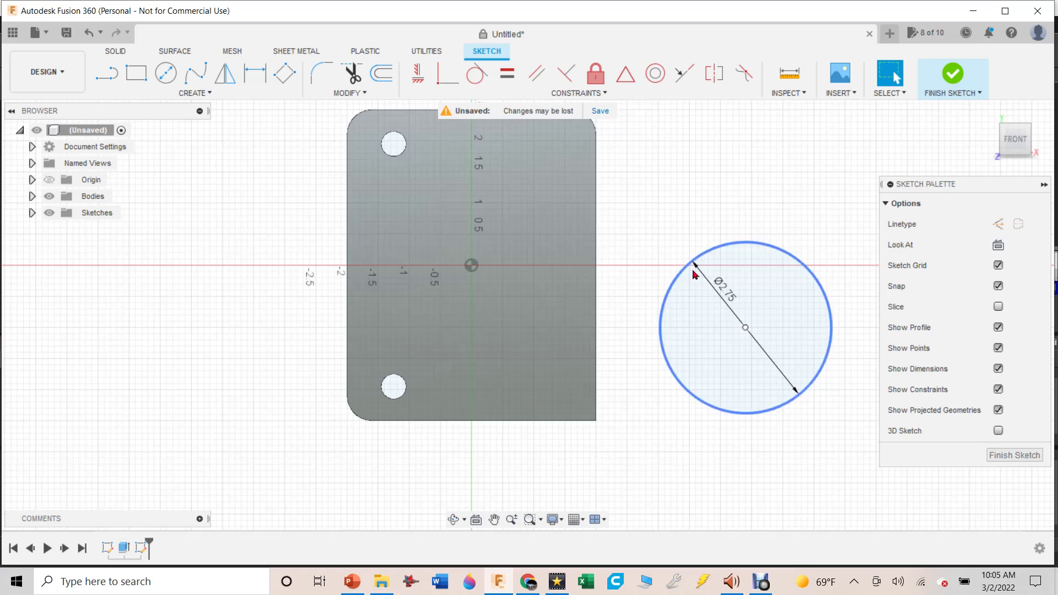
- Sketch a two-point rectangle about 1.7 by 1.4 in from the circle's center down and to the left
left_click(135, 73)
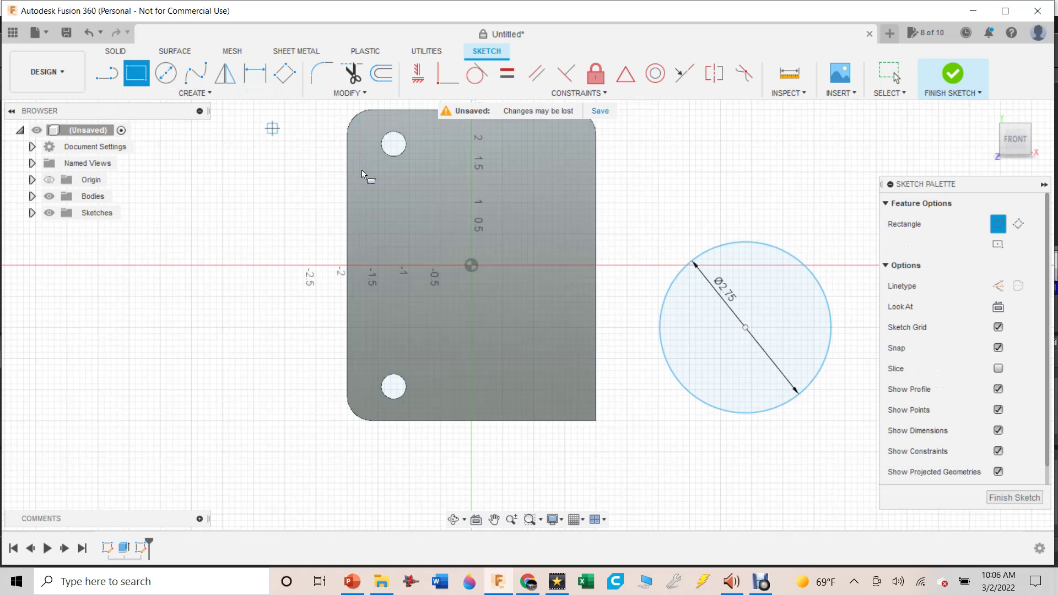
left_click(746, 328)
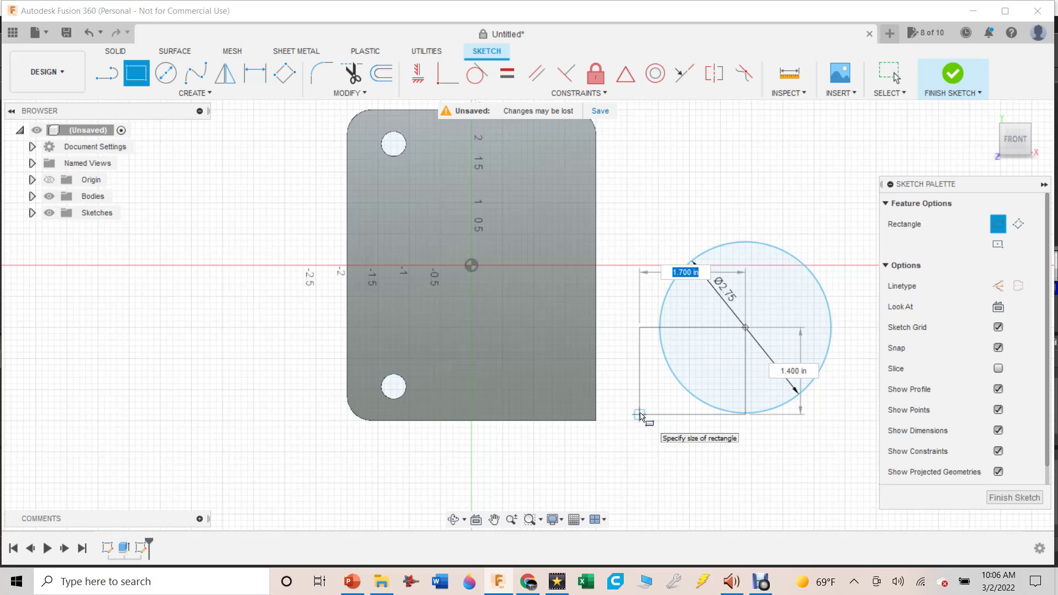
left_click(640, 415)
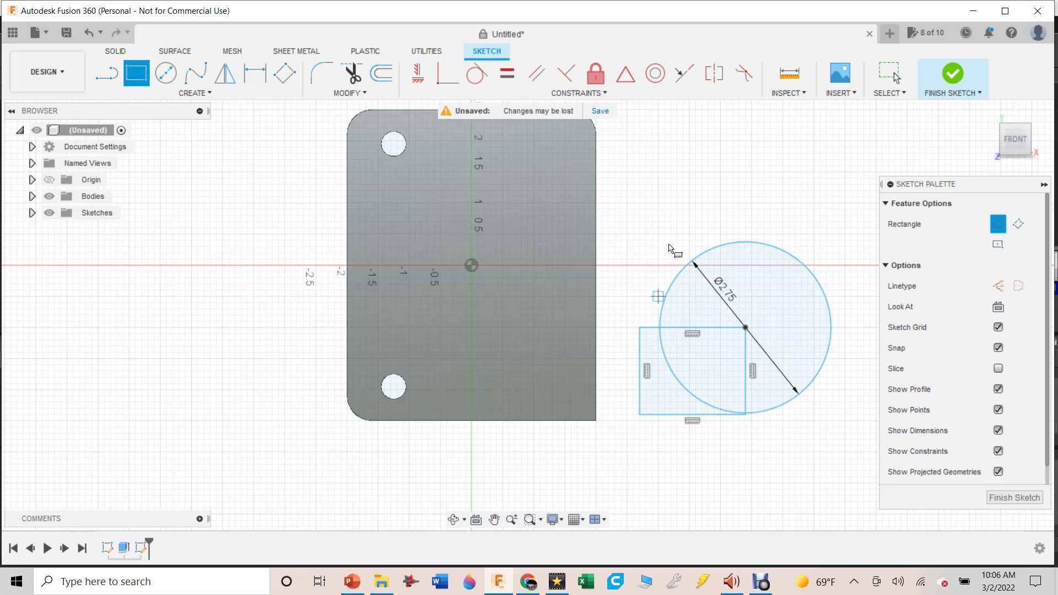
- Draw a line from the rectangle's lower-left corner tangent to the left side of the 2.75 in circle
left_click(351, 73)
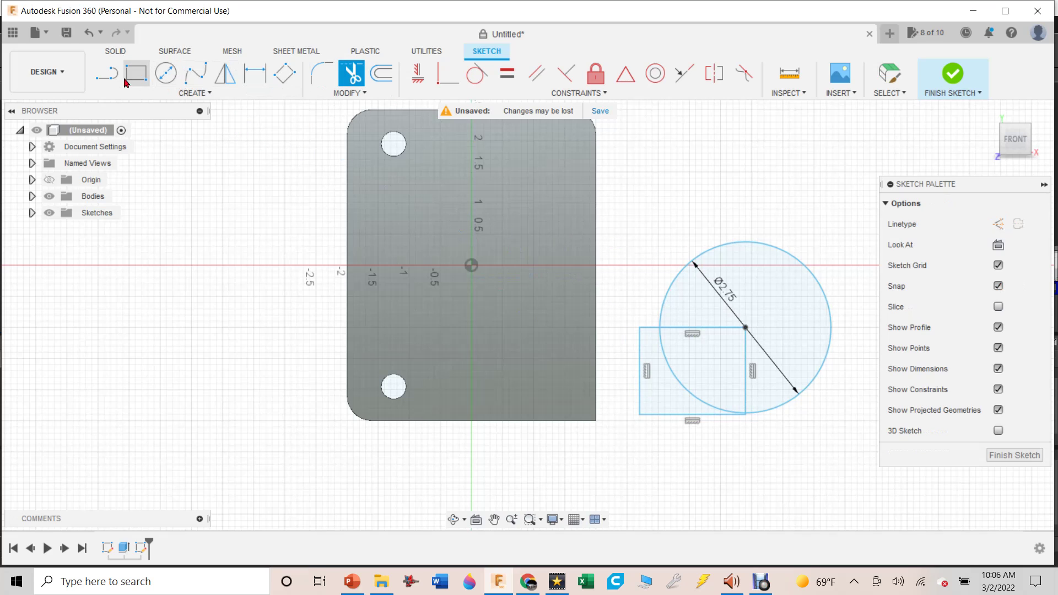
key("l")
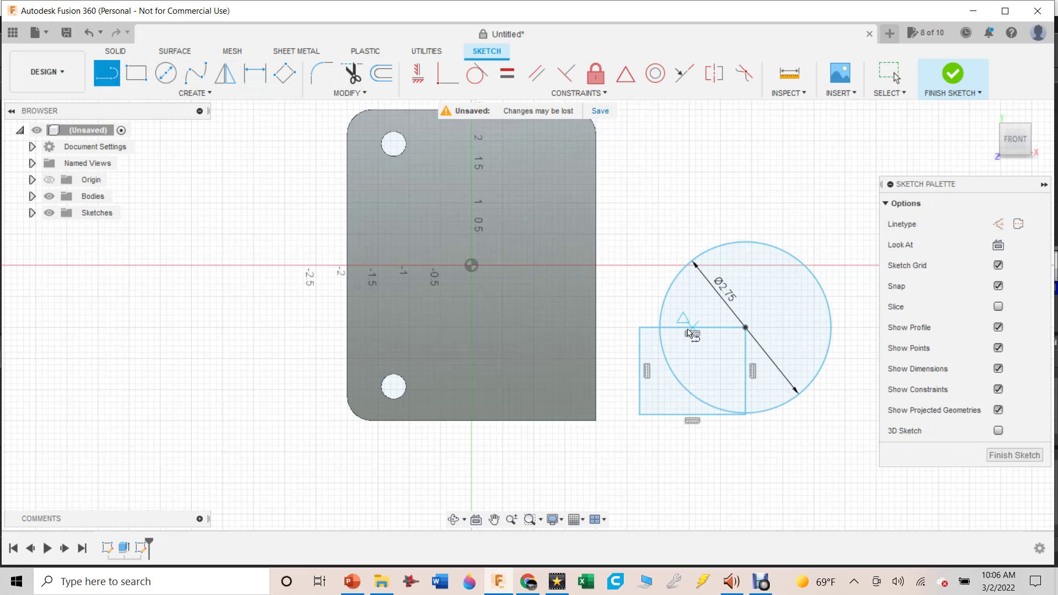
left_click(640, 415)
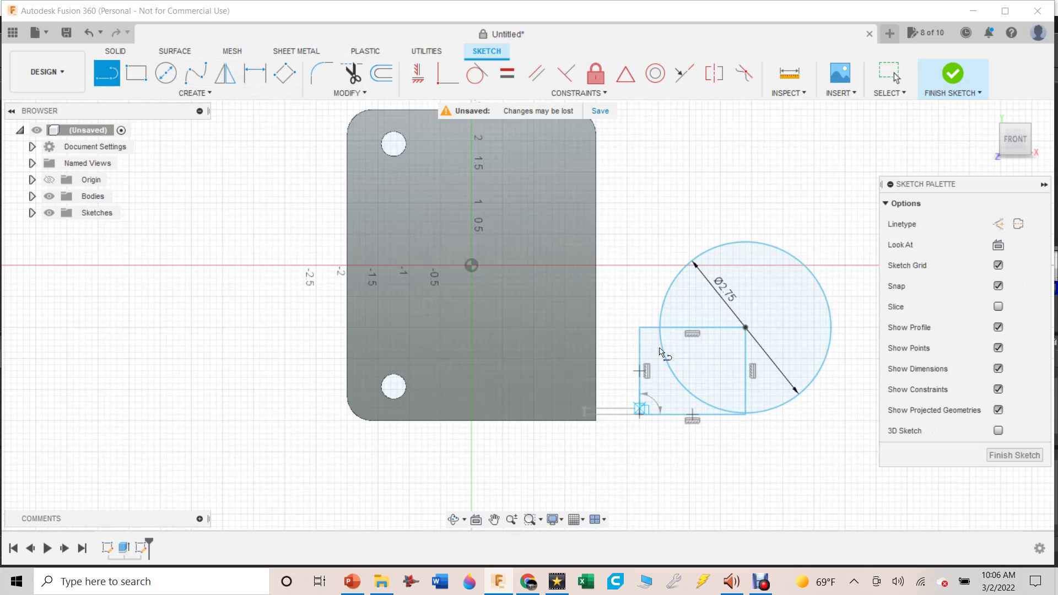
left_click(664, 310)
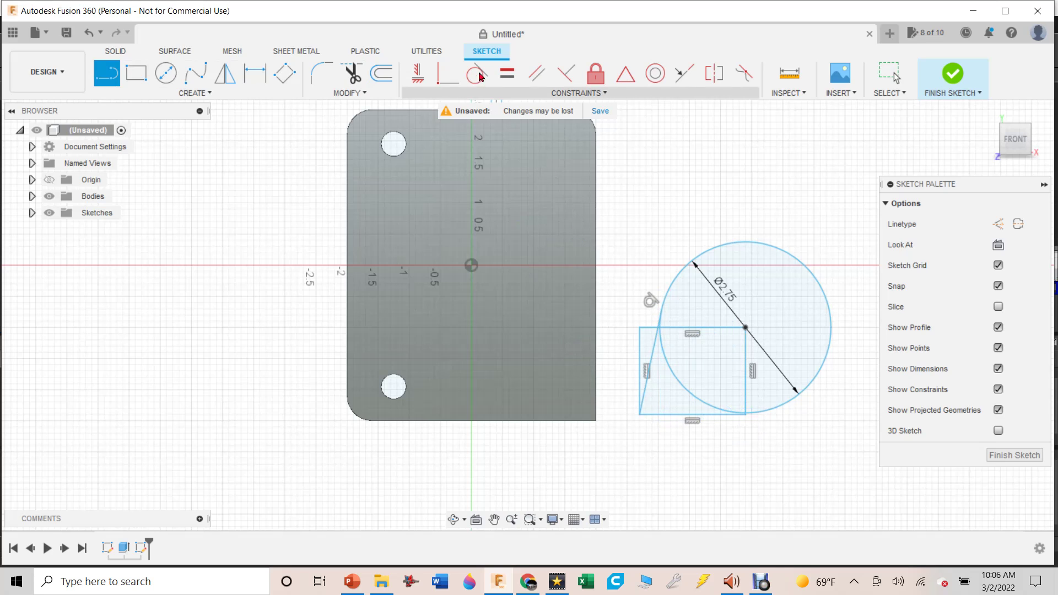
- Trim away the rectangle's upper, left and right sides and the part of the circle inside it, leaving a teardrop outline
left_click(353, 75)
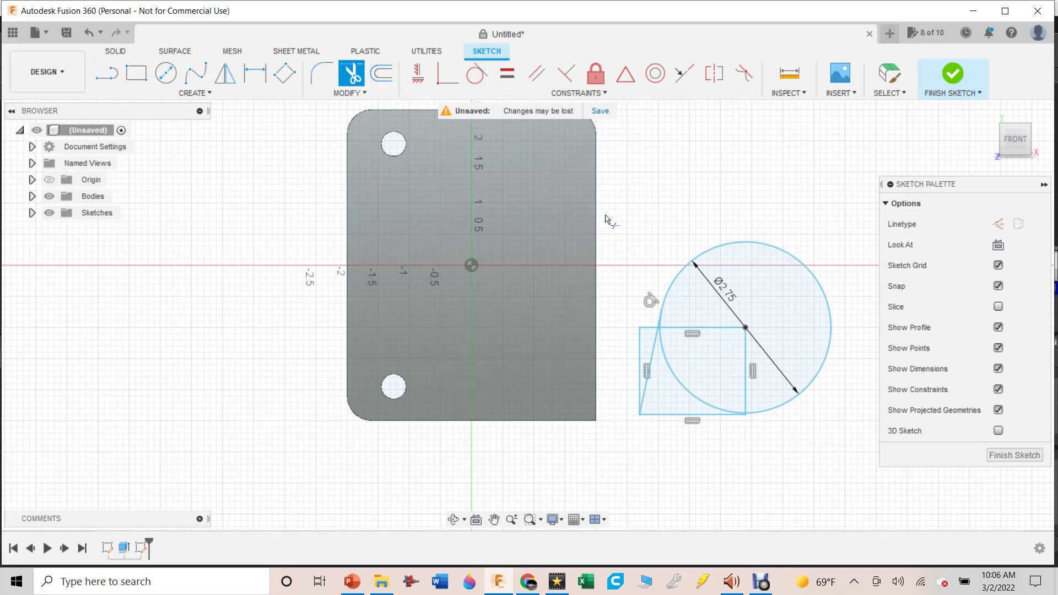
left_click(648, 327)
left_click(641, 364)
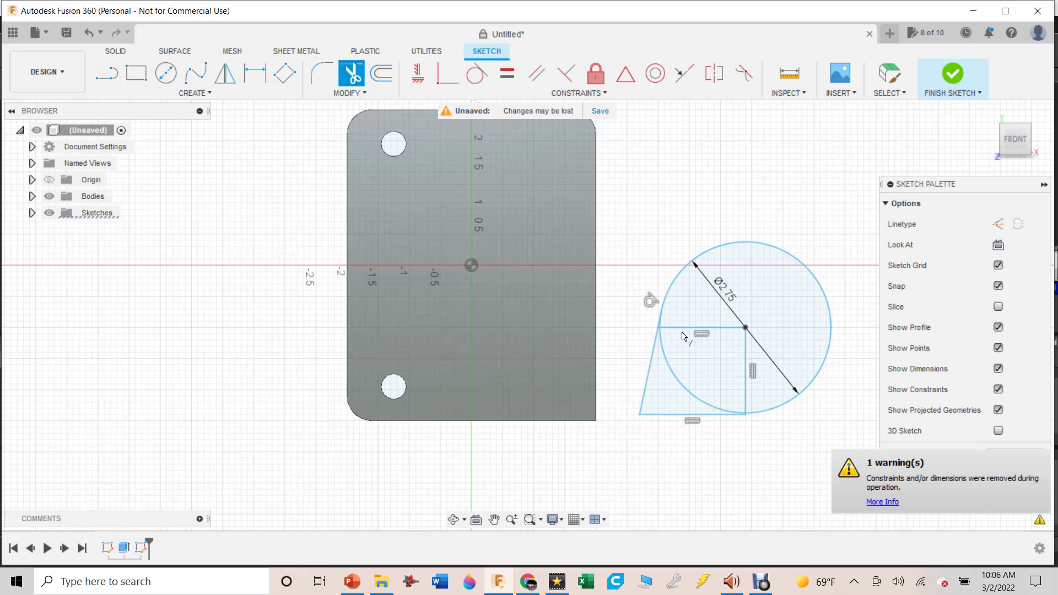
left_click(683, 331)
left_click(681, 377)
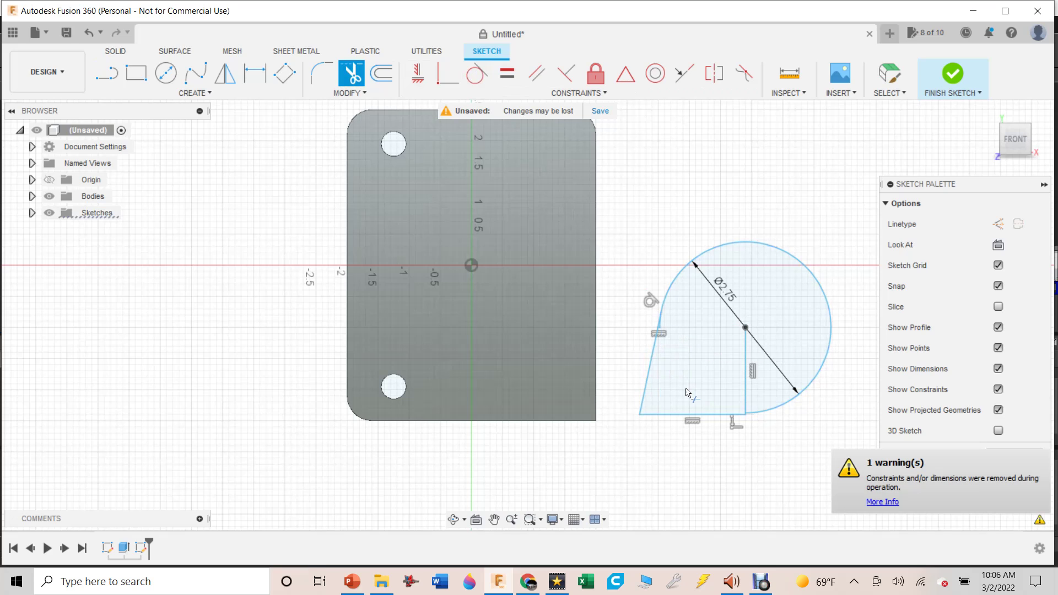
left_click(747, 409)
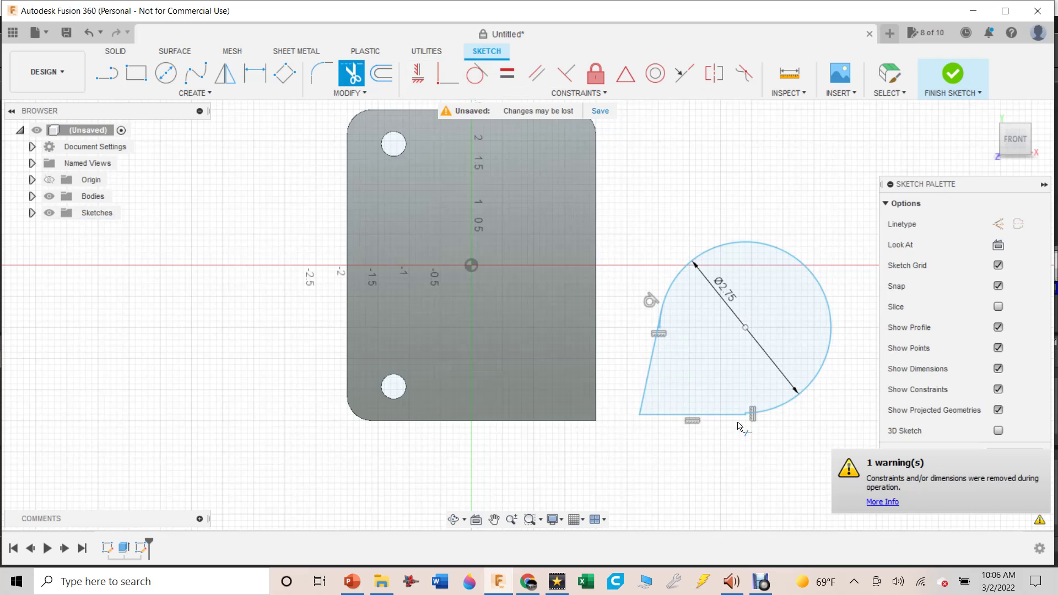
- Apply a Tangent constraint between the teardrop's bottom line and the large arc
left_click(477, 74)
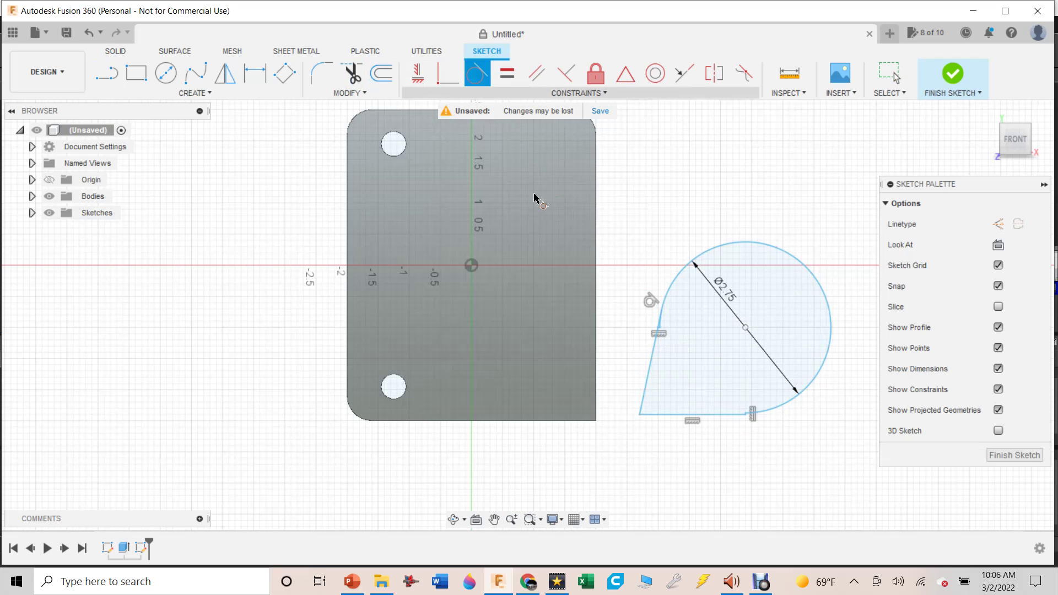
left_click(741, 415)
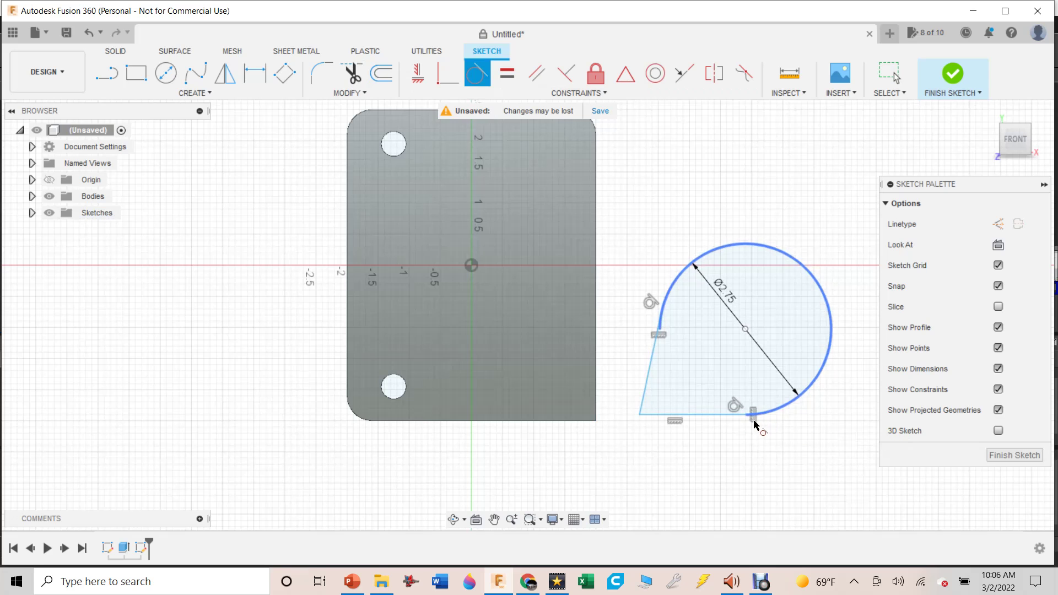
left_click(758, 414)
- Sketch a 1.45 in diameter circle concentric with the teardrop's large arc
scroll(750, 419, "up", 2)
scroll(750, 419, "up", 3)
scroll(751, 424, "down", 5)
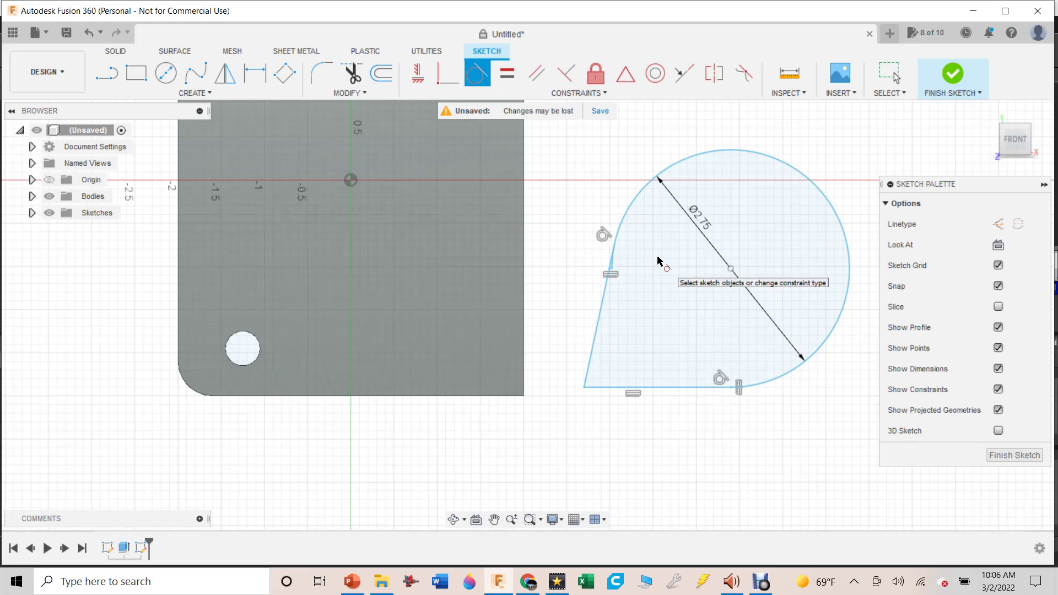
key("c")
left_click(731, 268)
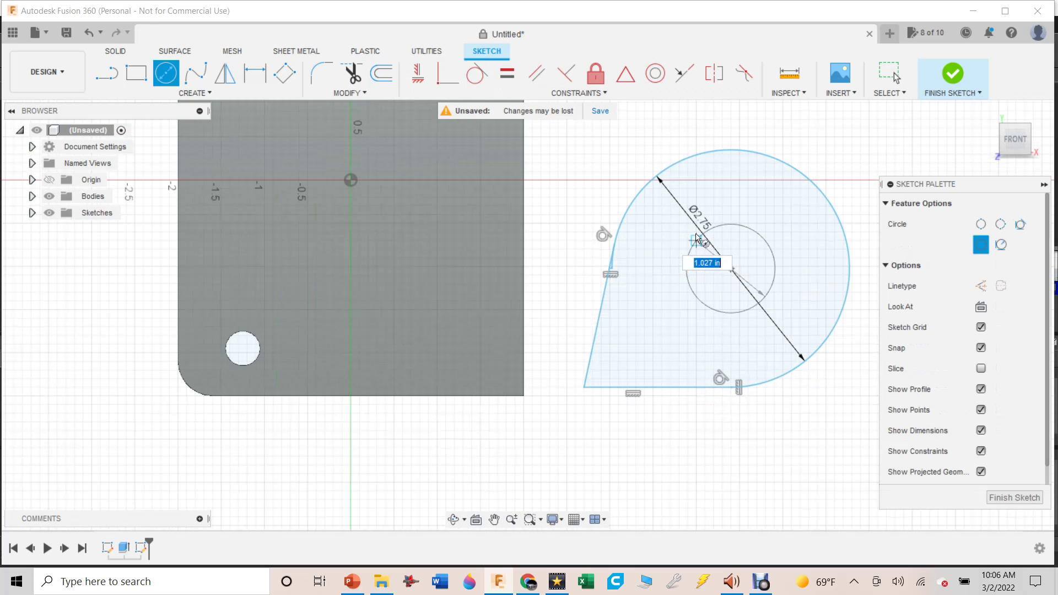
type("1")
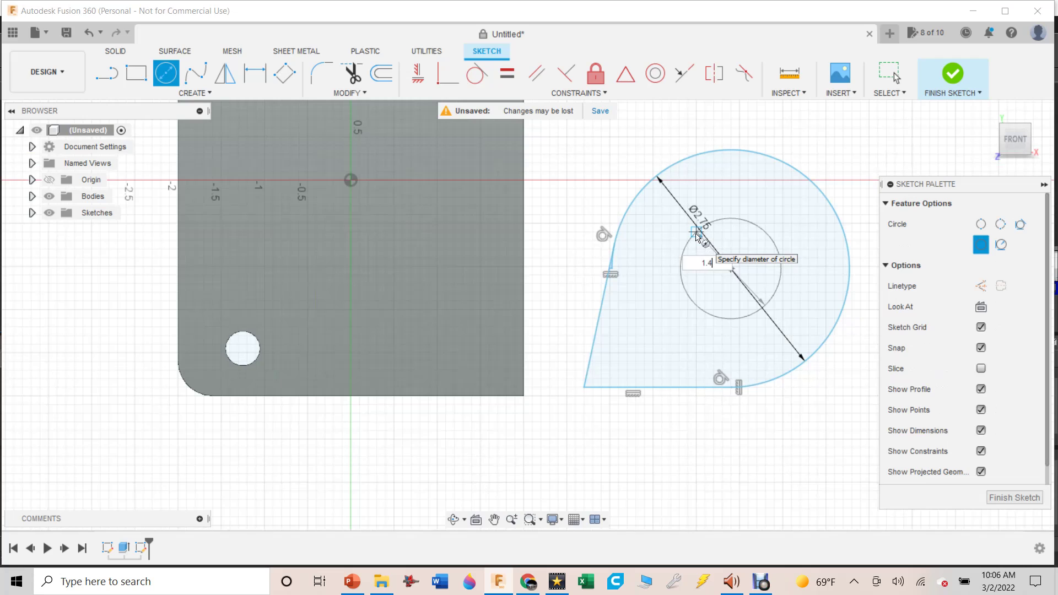
type(".4")
key("Tab")
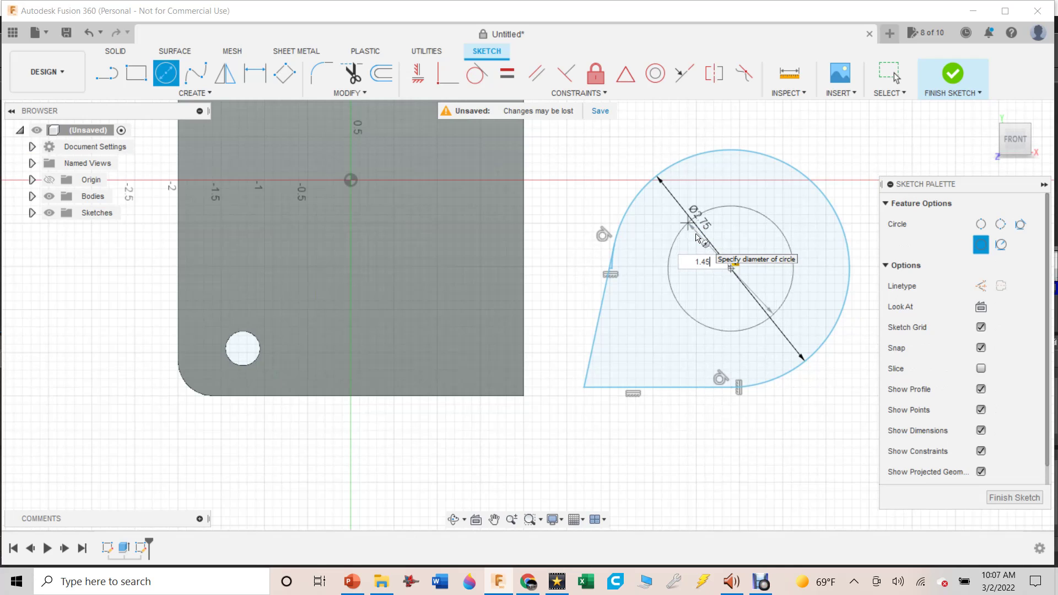
key("Return")
key("Escape")
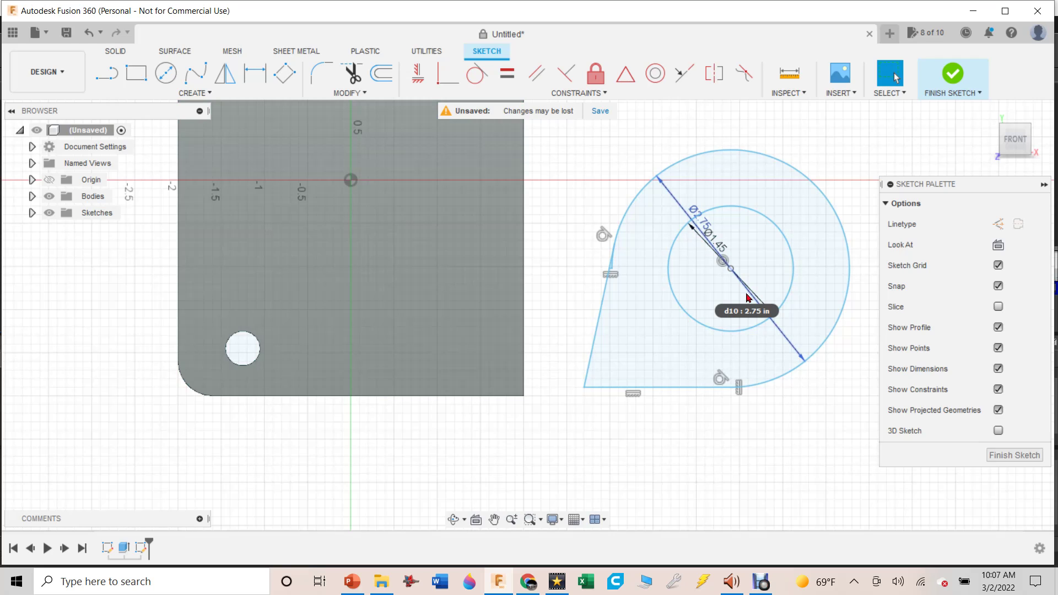
scroll(706, 265, "down", 2)
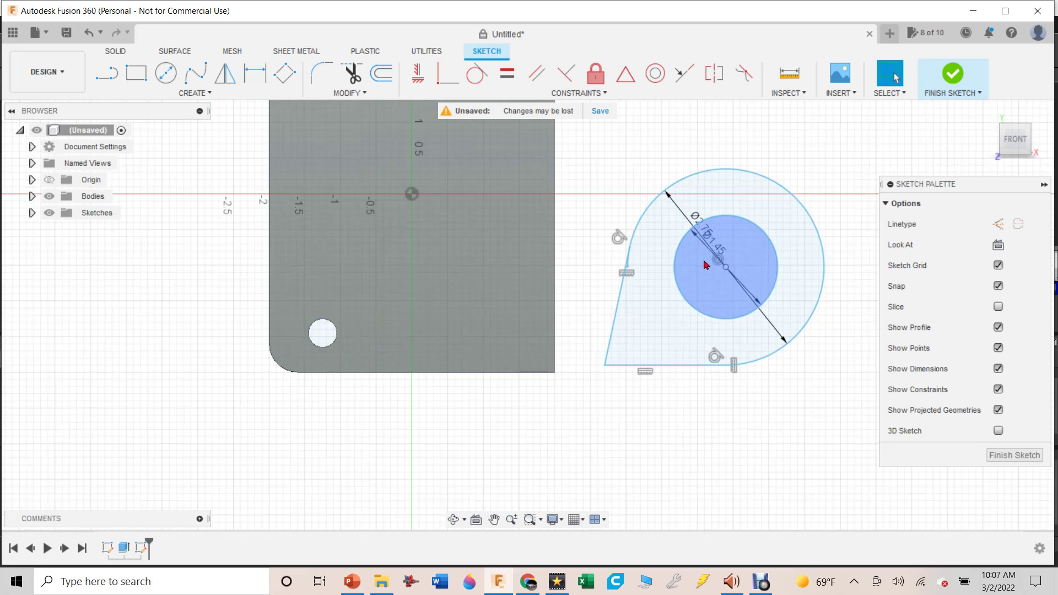
key("e")
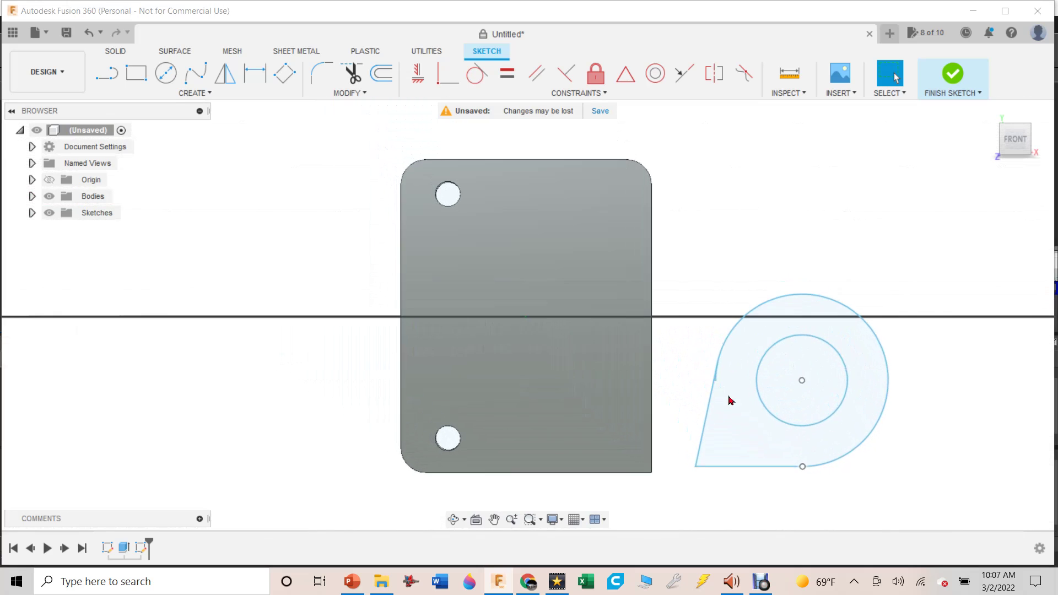
left_click(738, 410)
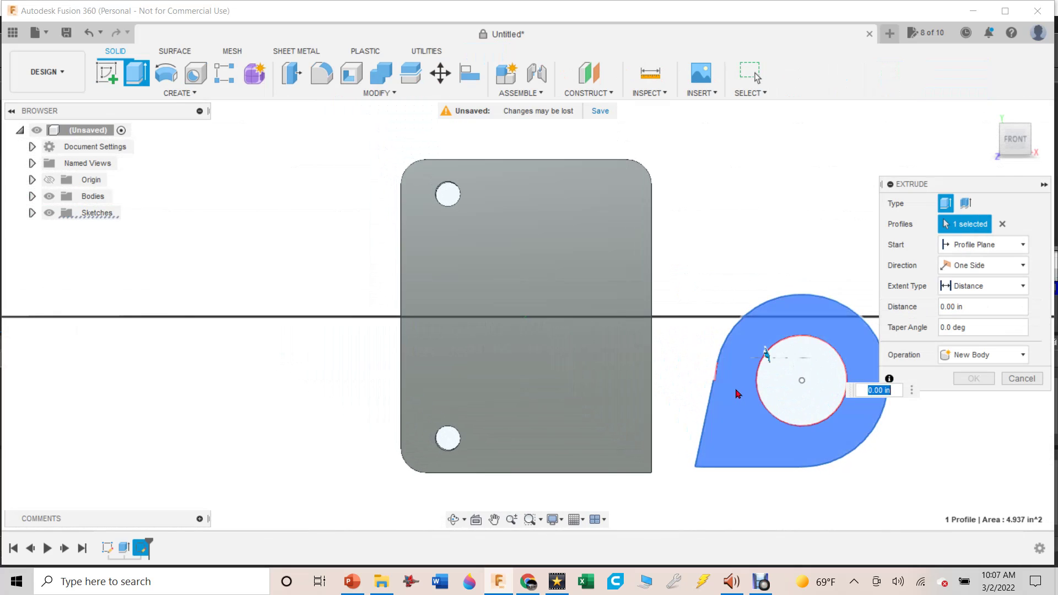
scroll(647, 370, "up", 6)
scroll(647, 370, "down", 2)
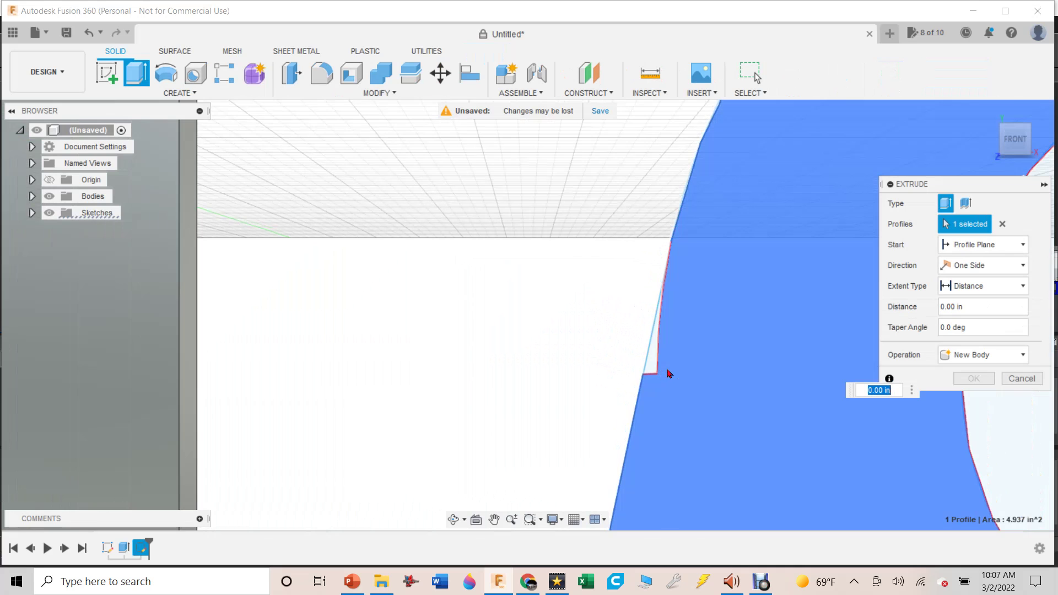
key("Escape")
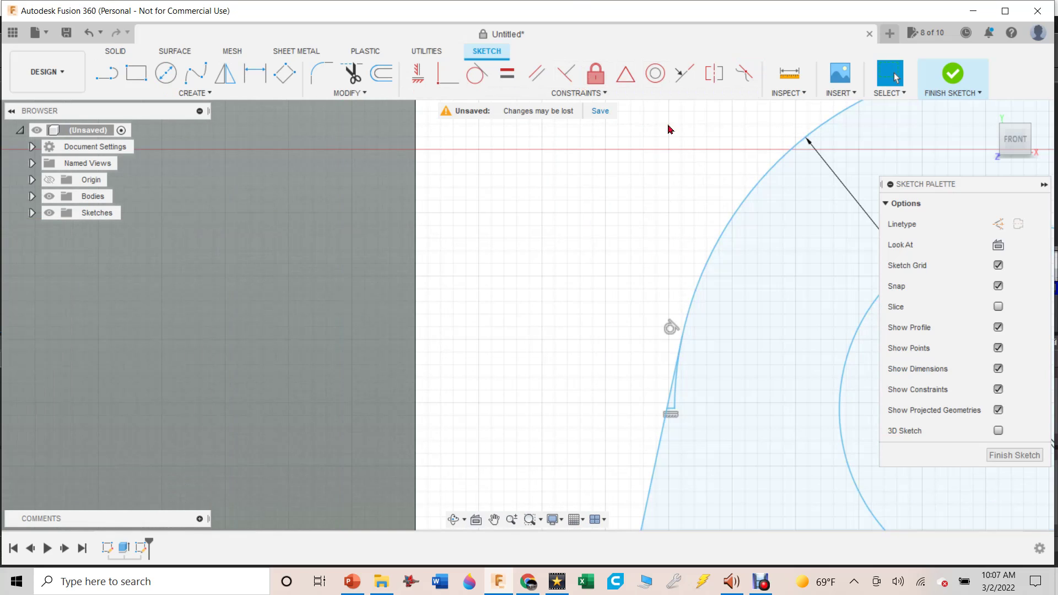
- Try to apply a Tangent constraint between the teardrop's slanted left side and the large arc
left_click(478, 74)
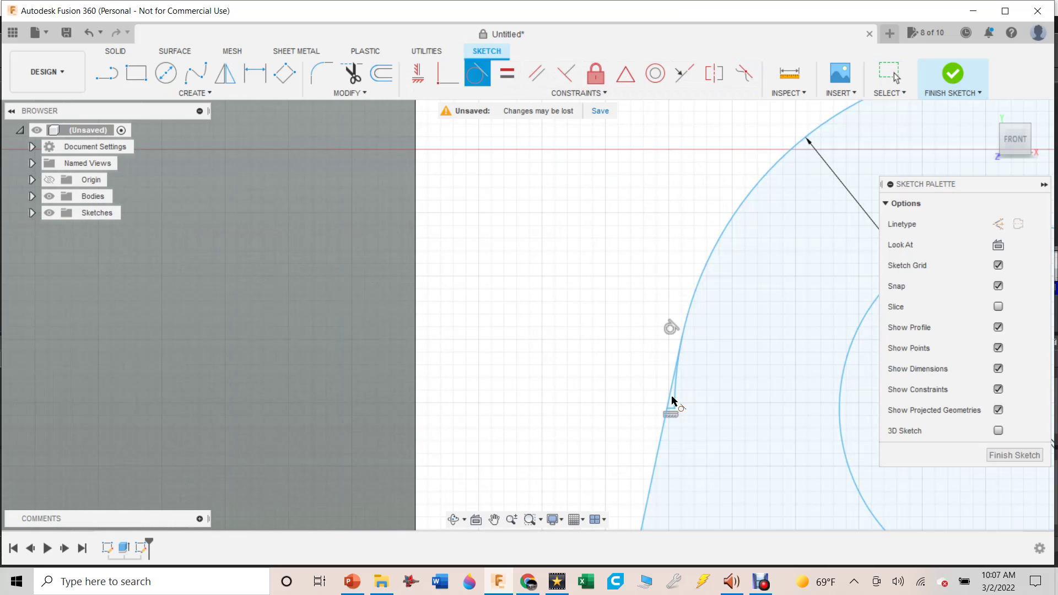
left_click(658, 438)
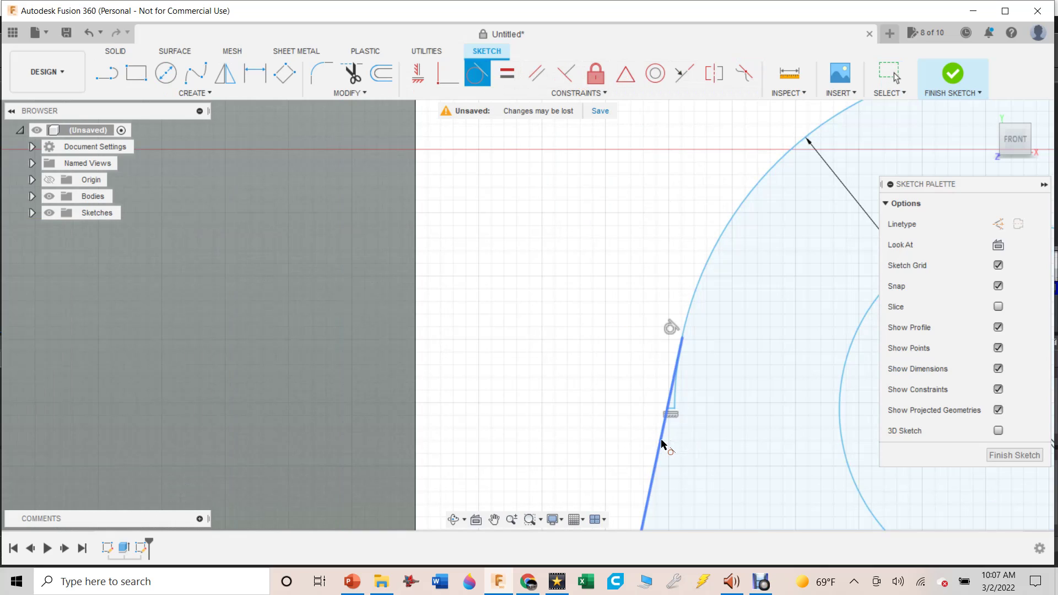
left_click(688, 307)
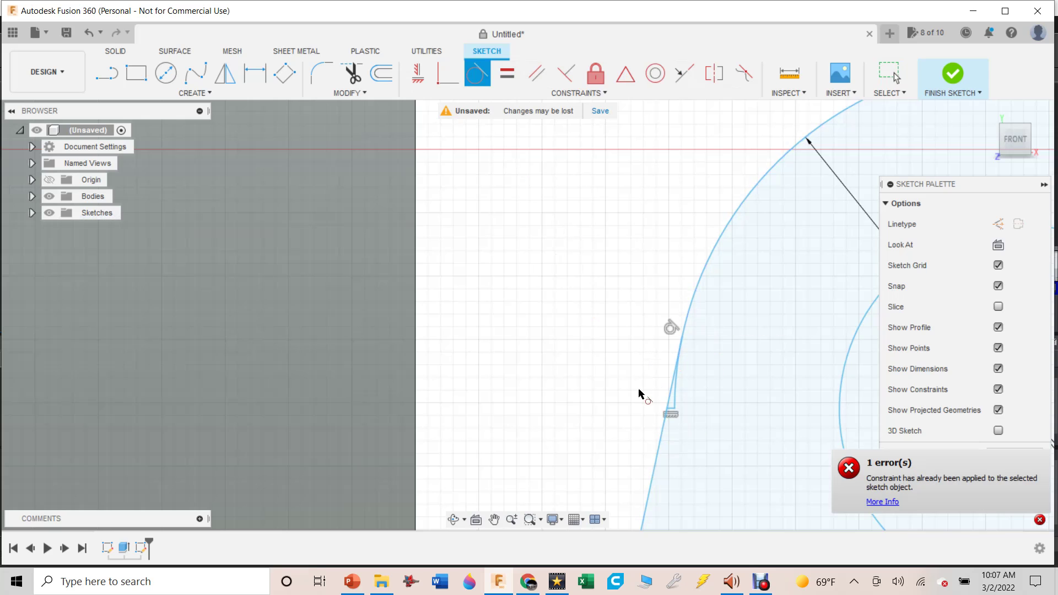
- Trim away the leftover arc piece and short horizontal line inside the teardrop's slanted left side
scroll(637, 410, "up", 3)
left_click(351, 73)
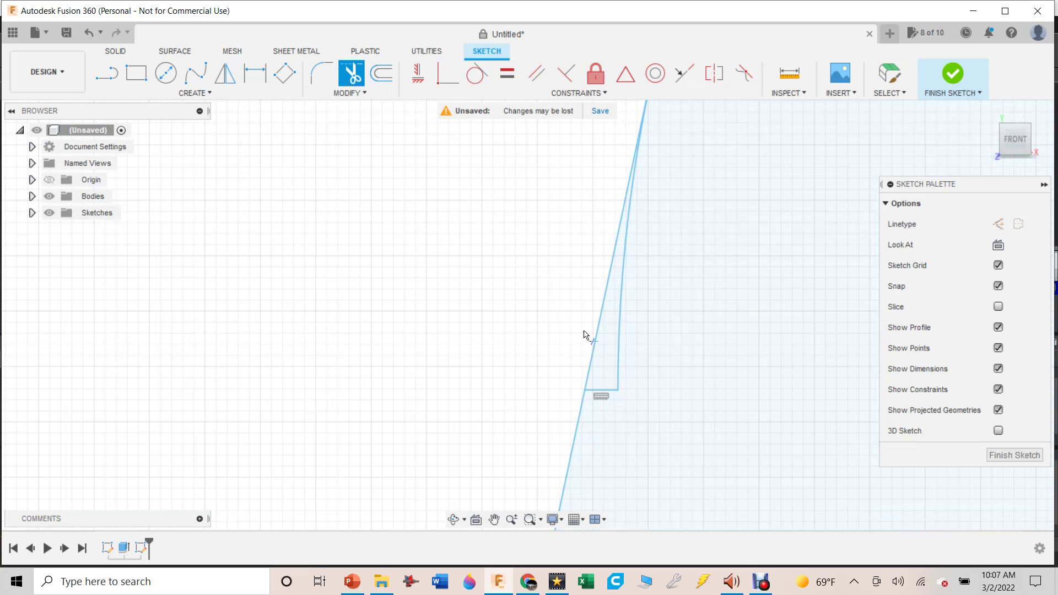
left_click(622, 354)
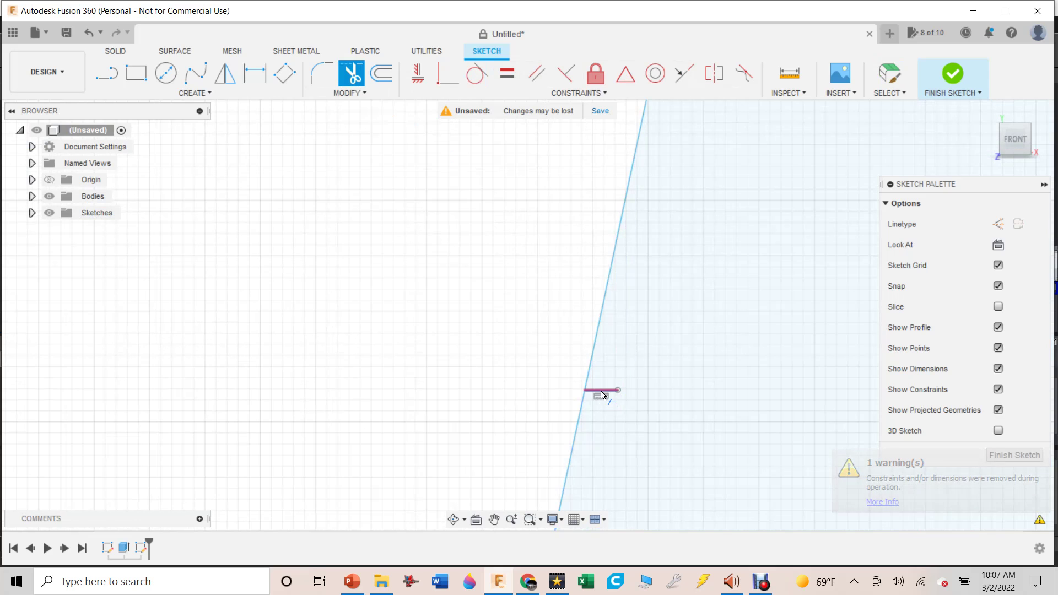
scroll(617, 359, "down", 5)
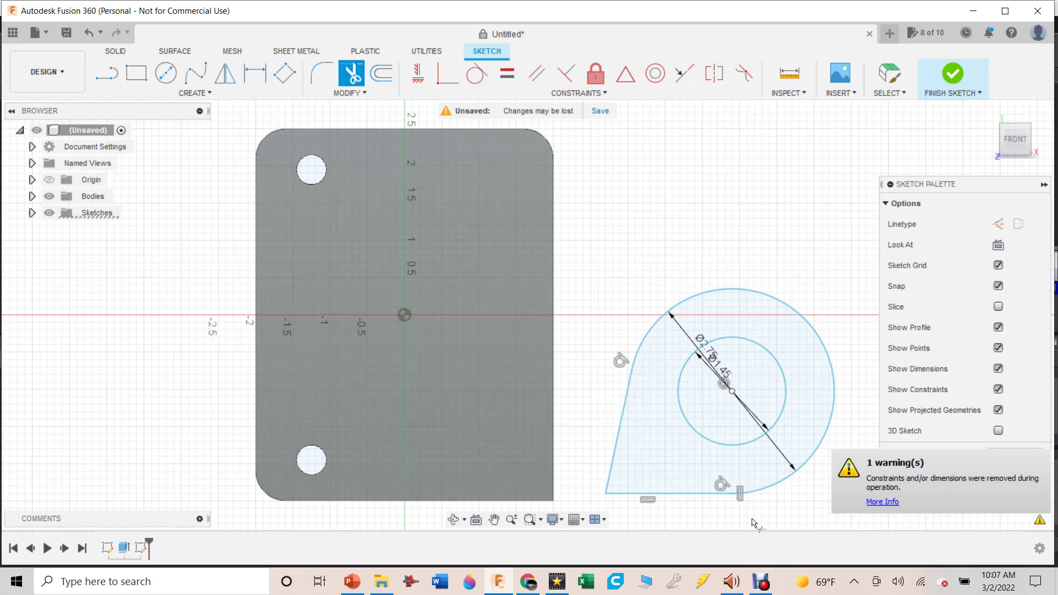
scroll(753, 522, "up", 6)
scroll(717, 419, "down", 3)
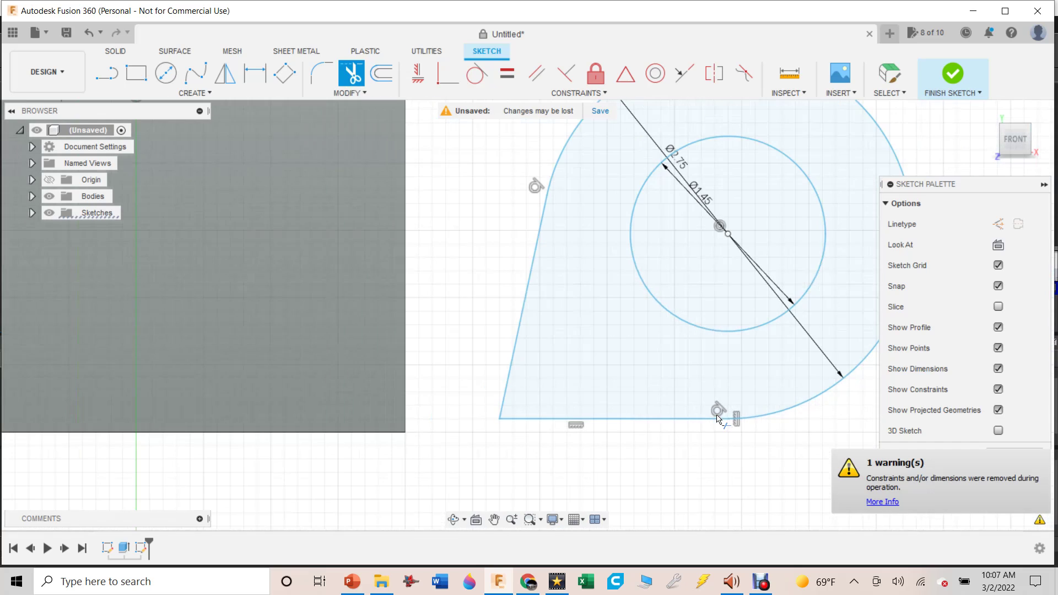
scroll(718, 419, "down", 2)
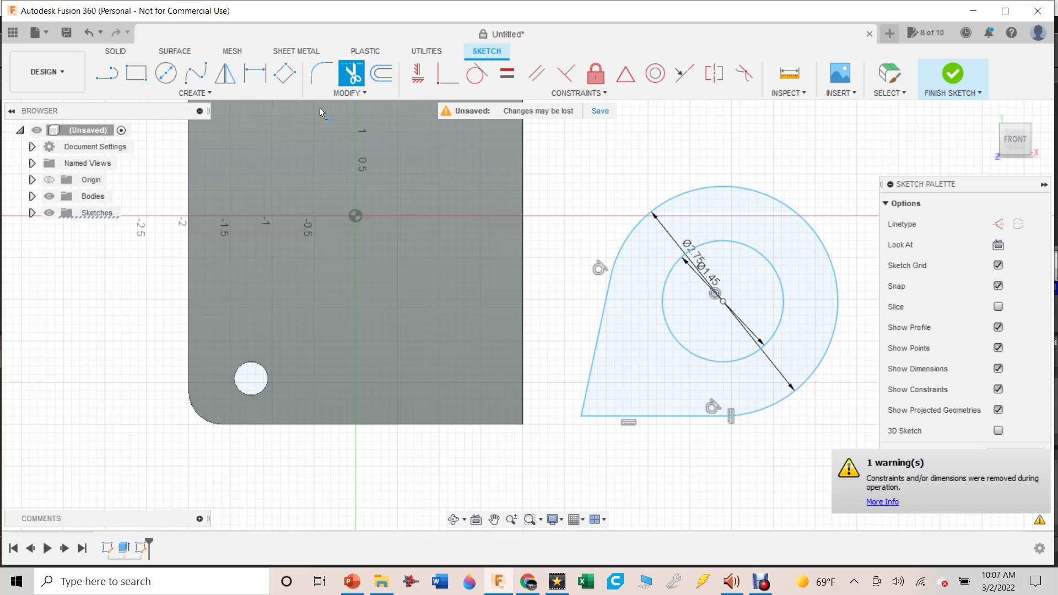
- Extrude the teardrop profile around its hole 0.125 in as a new body
key("e")
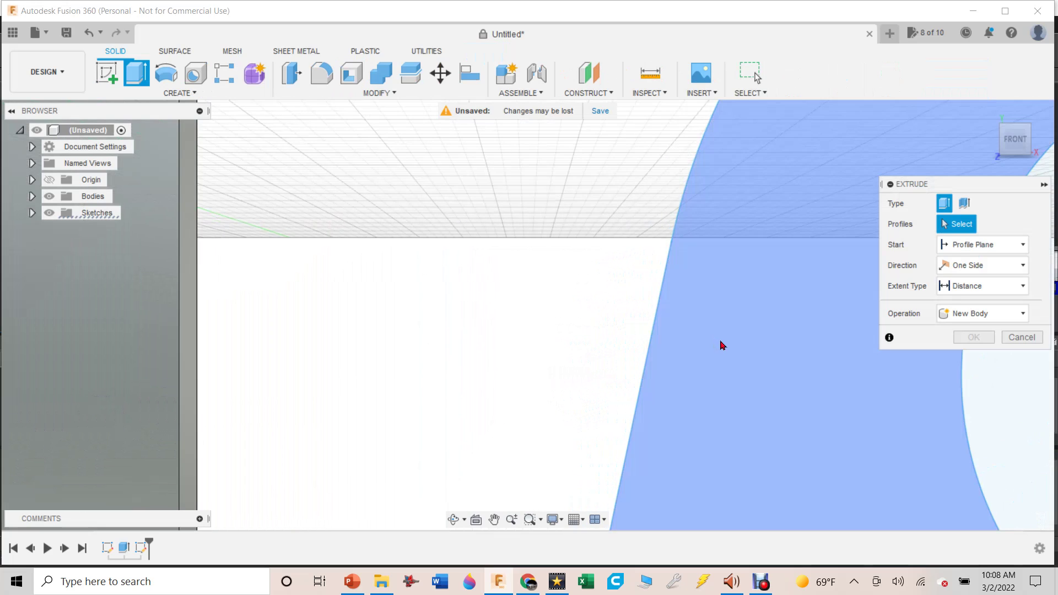
left_click(714, 342)
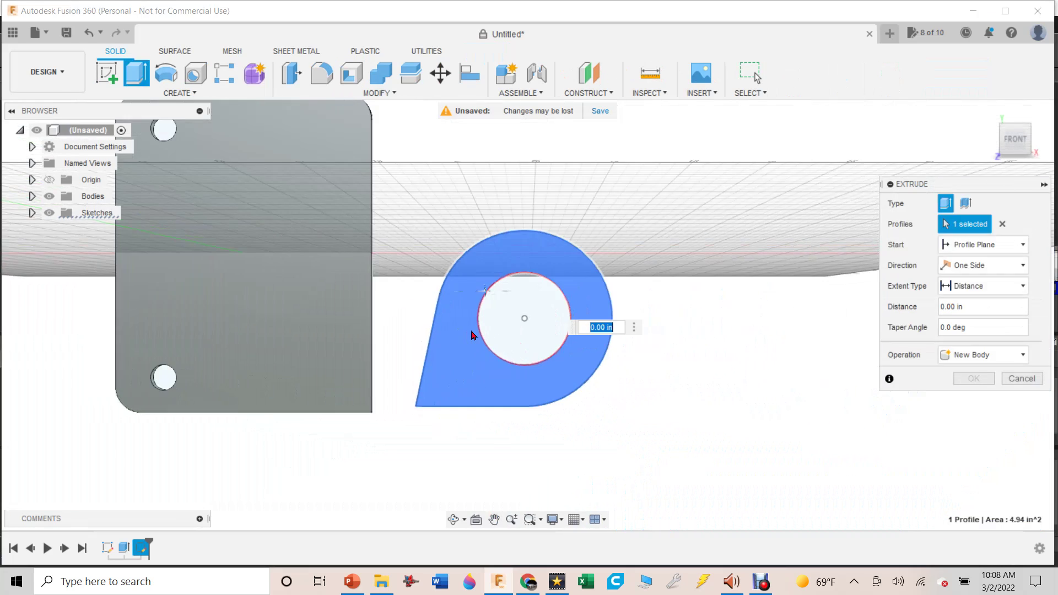
type(".125")
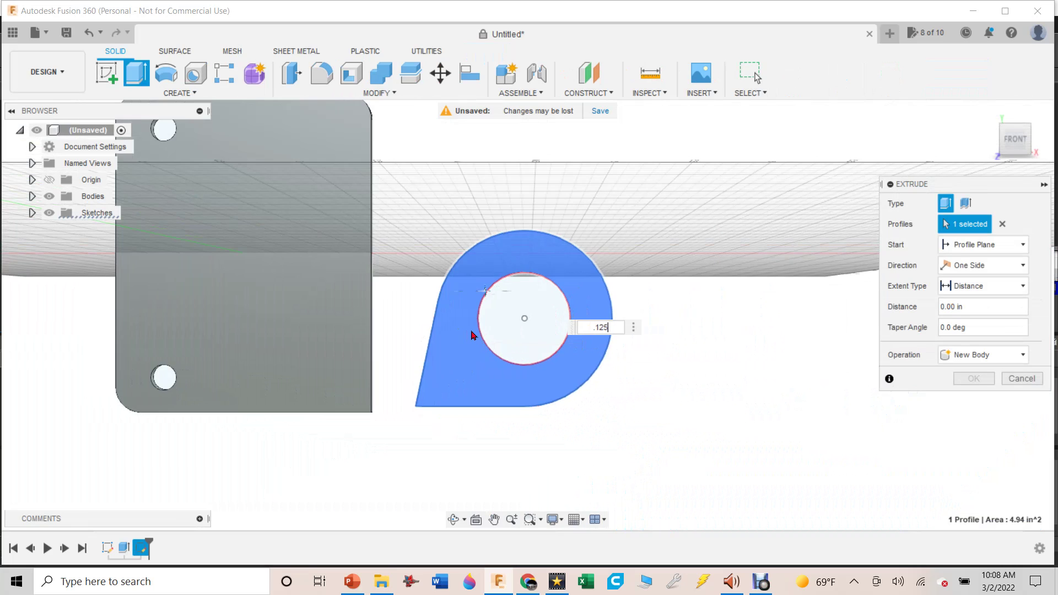
key("Return")
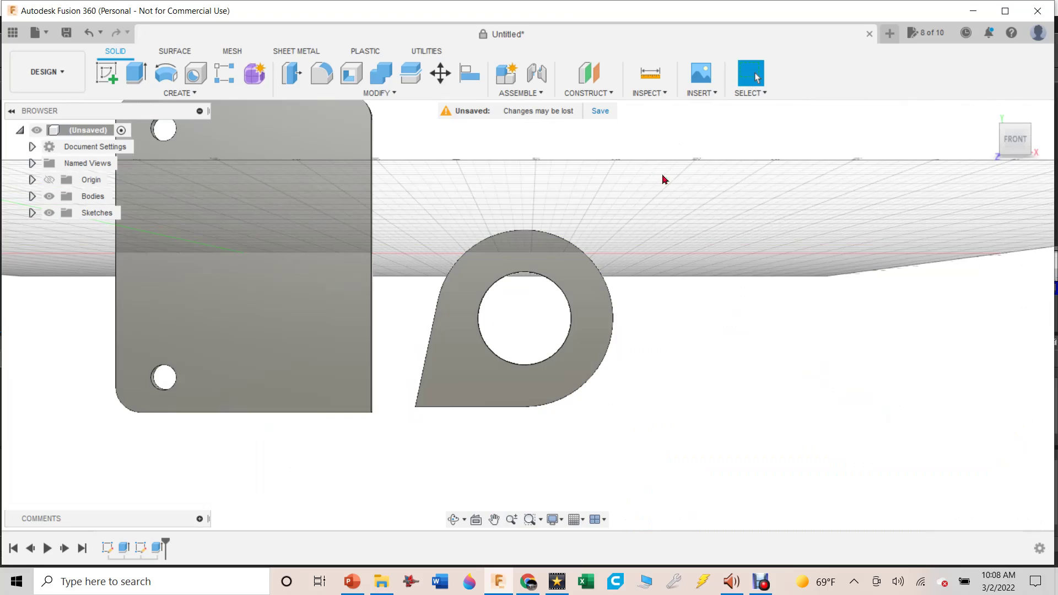
- Create a copy of the teardrop body and offset it 3.00 in upward along Y
mouse_move(1019, 143)
left_mouse_down()
mouse_move(1018, 189)
mouse_move(1021, 126)
mouse_move(1018, 161)
left_mouse_up()
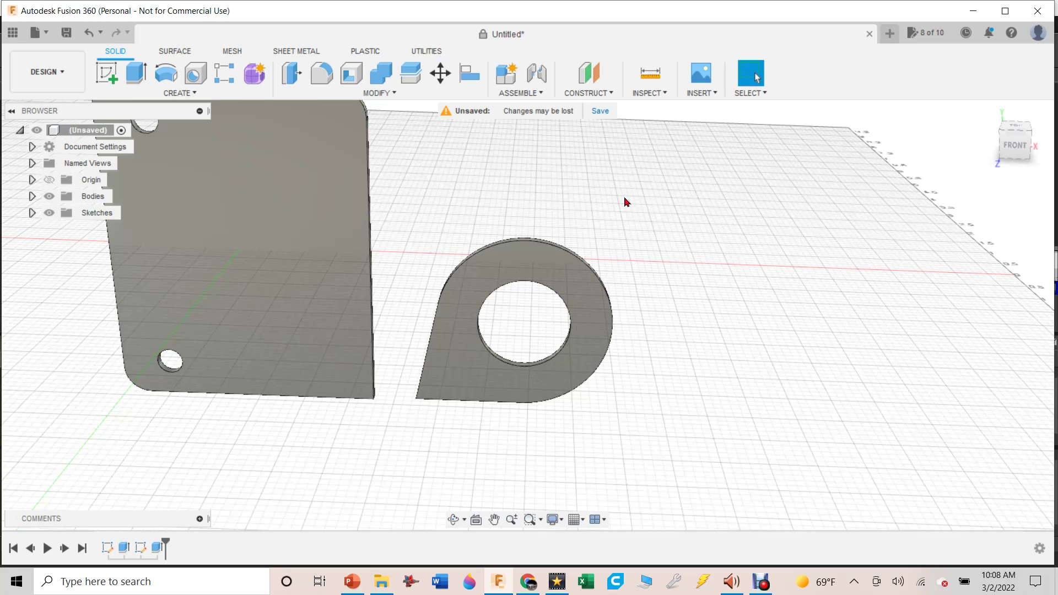
left_click(572, 279)
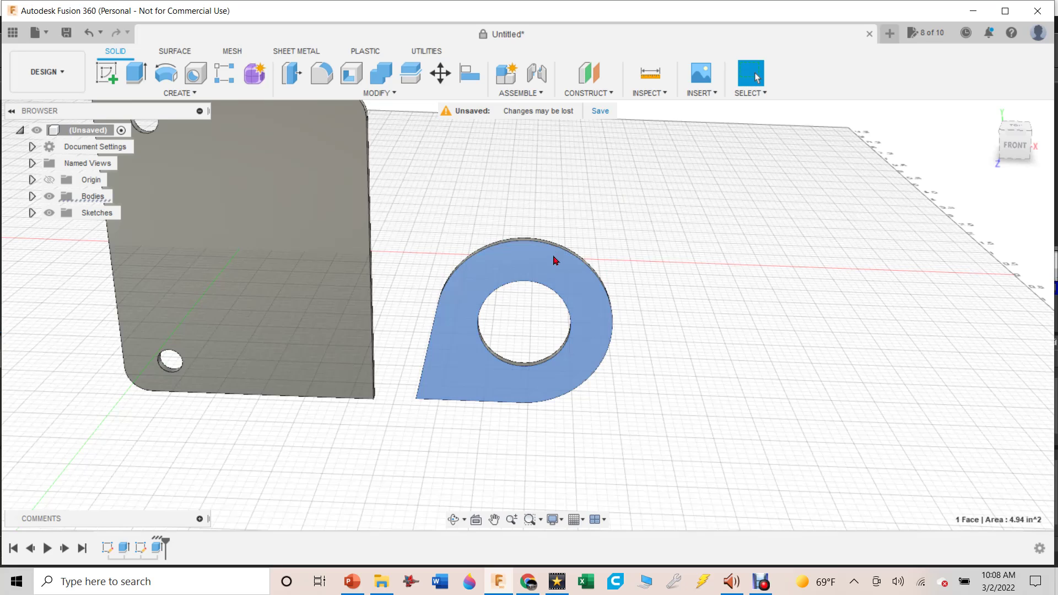
key("m")
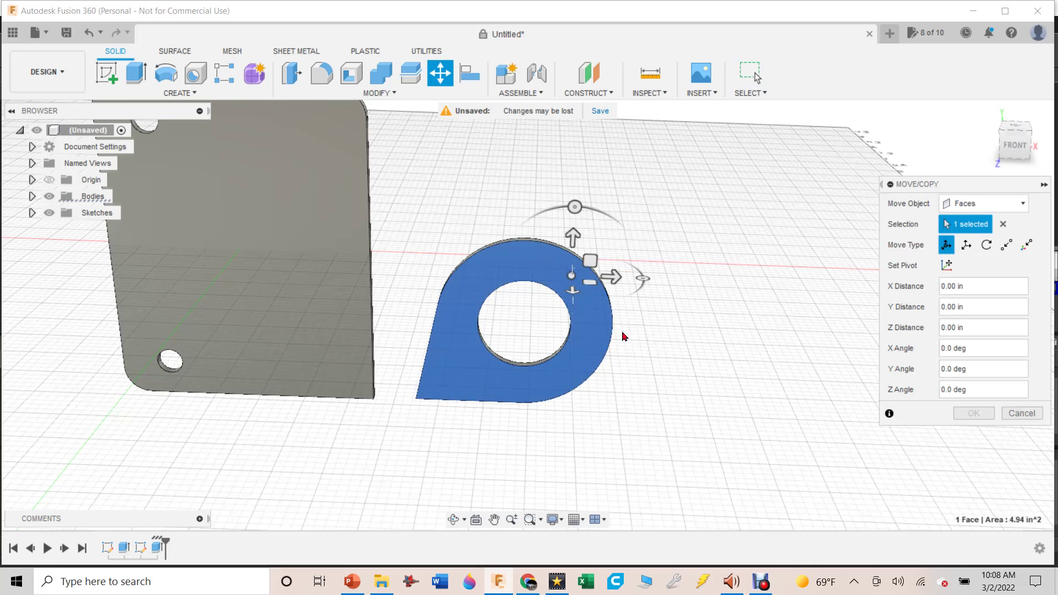
left_click(1024, 205)
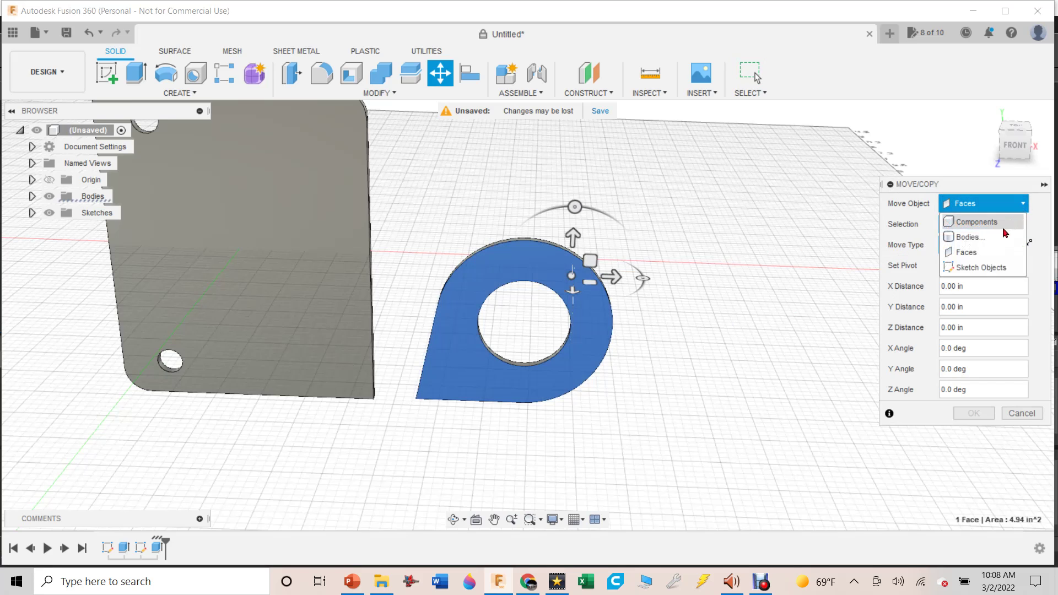
left_click(992, 237)
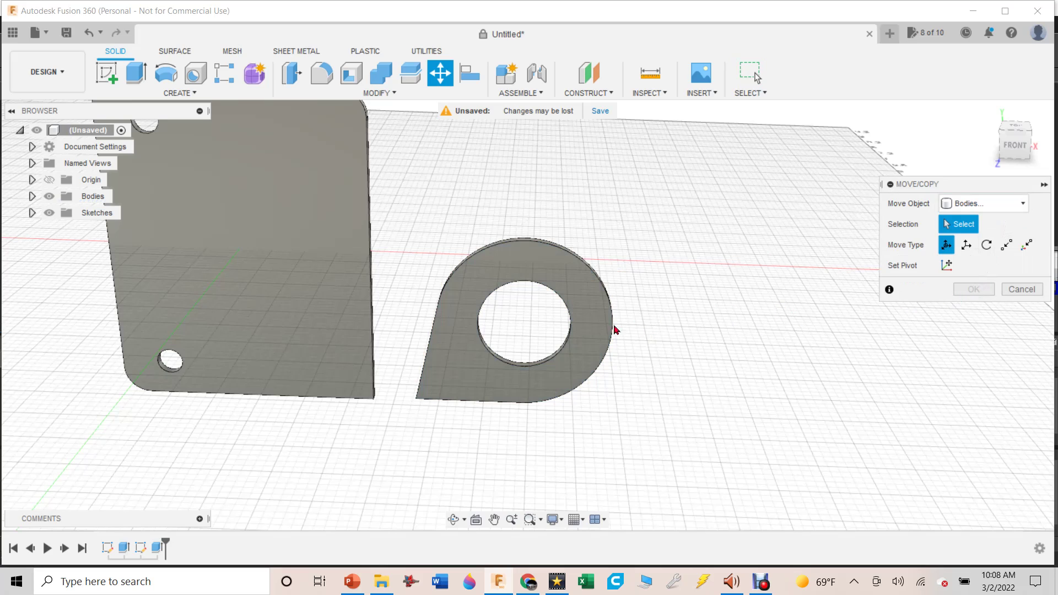
left_click(594, 339)
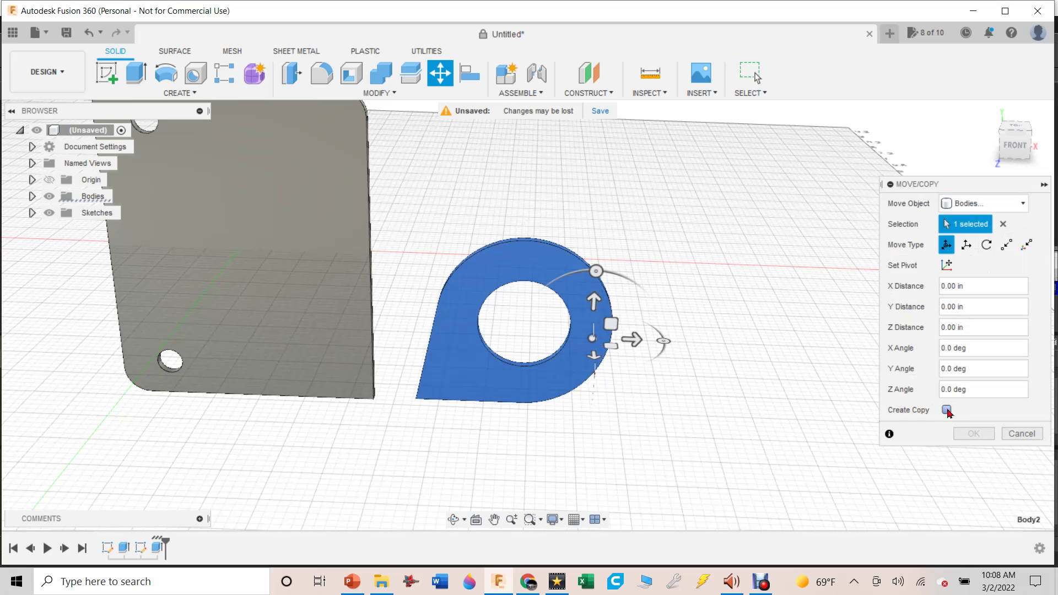
left_click(947, 410)
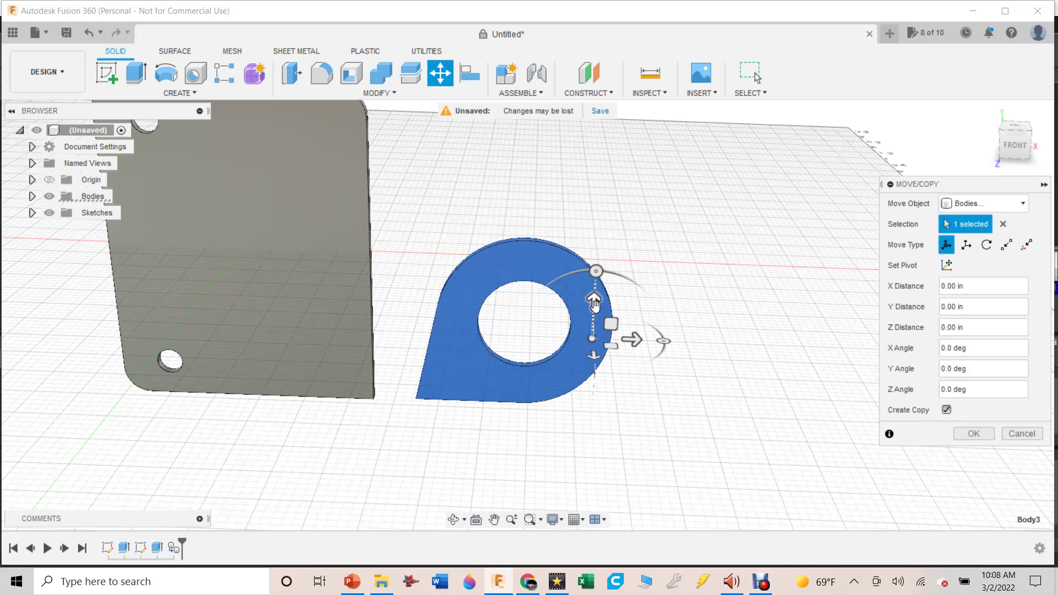
left_click_drag(594, 303, 592, 126)
left_click_drag(595, 112, 595, 112)
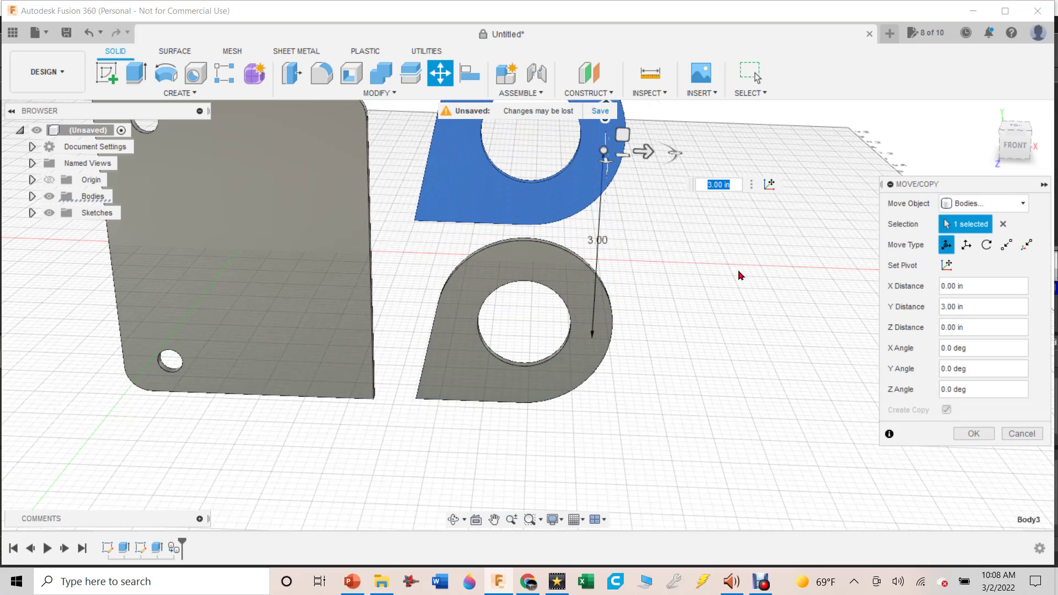
- Move the teardrop copy a further 3.373 in along X and 0.585 in along Y, and finish the copy
scroll(739, 275, "down", 2)
scroll(739, 275, "up", 2)
left_click_drag(1016, 145, 1014, 116)
scroll(707, 177, "down", 4)
scroll(694, 190, "up", 1)
middle_click_drag(687, 199, 592, 281)
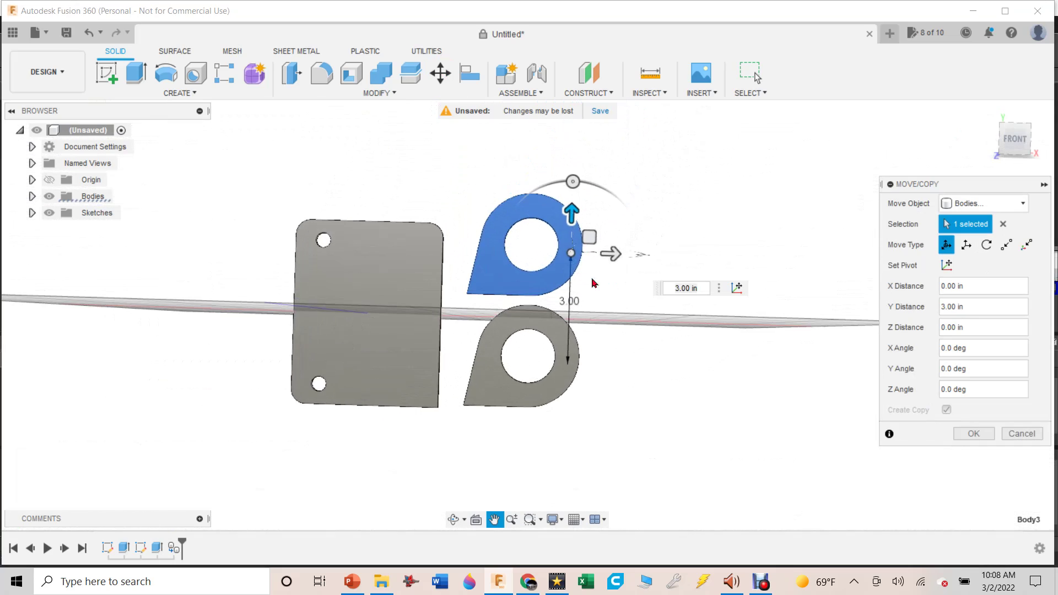
scroll(505, 177, "up", 4)
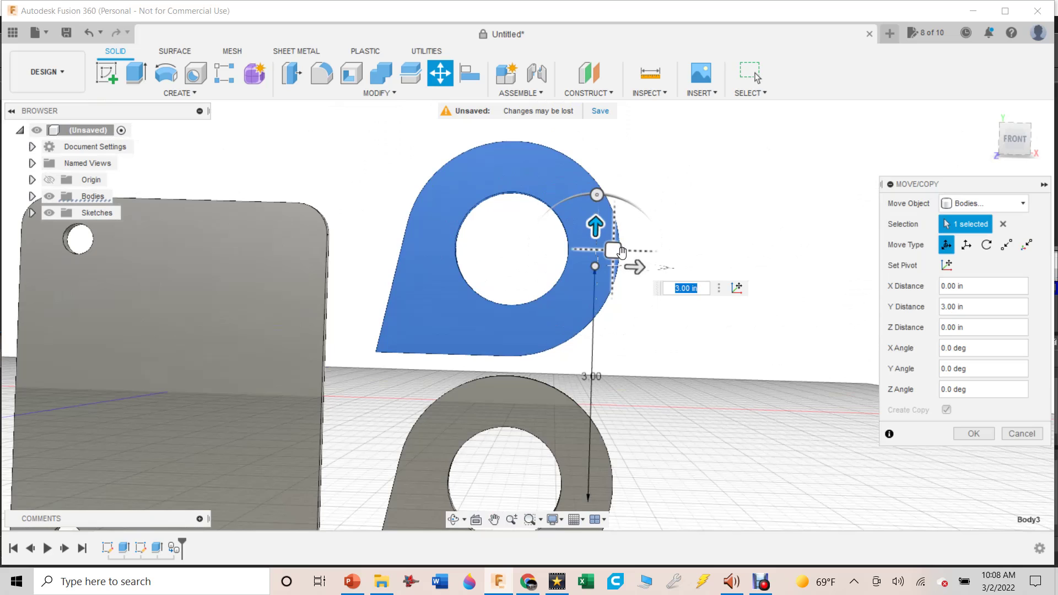
left_click_drag(614, 249, 774, 308)
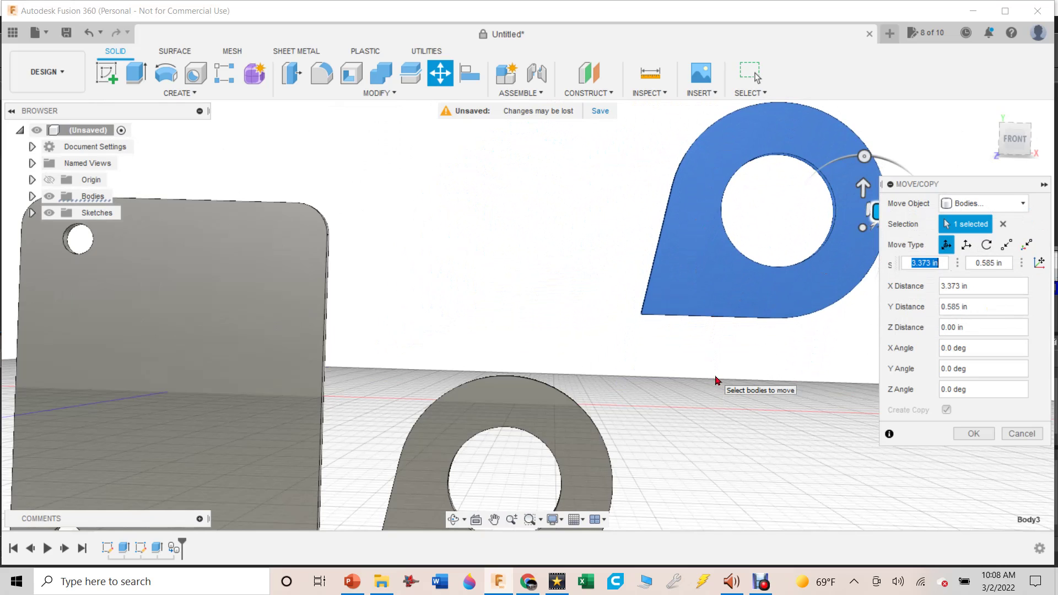
scroll(690, 331, "down", 2)
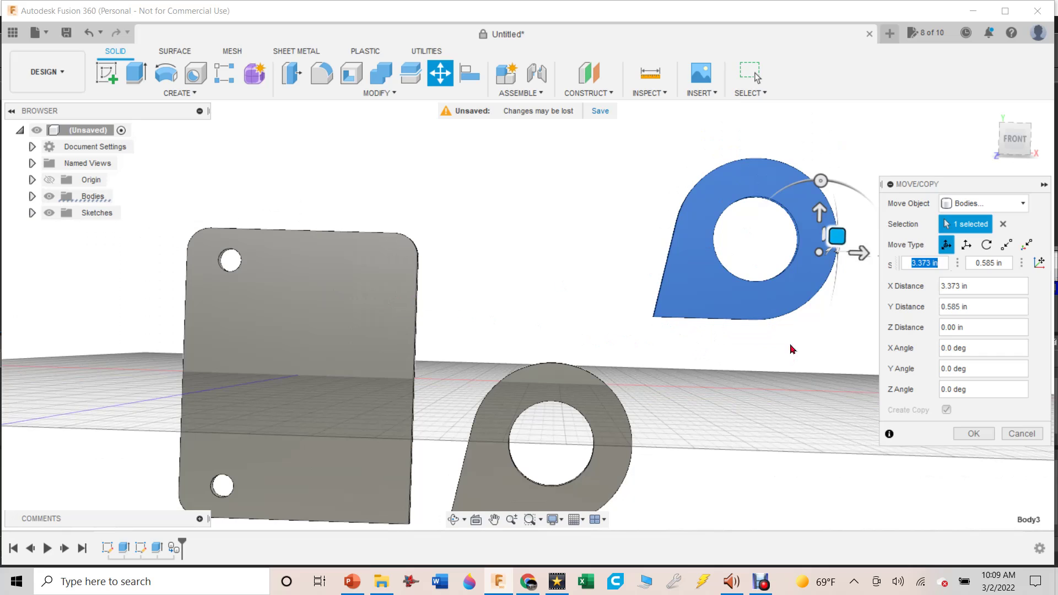
left_click(975, 434)
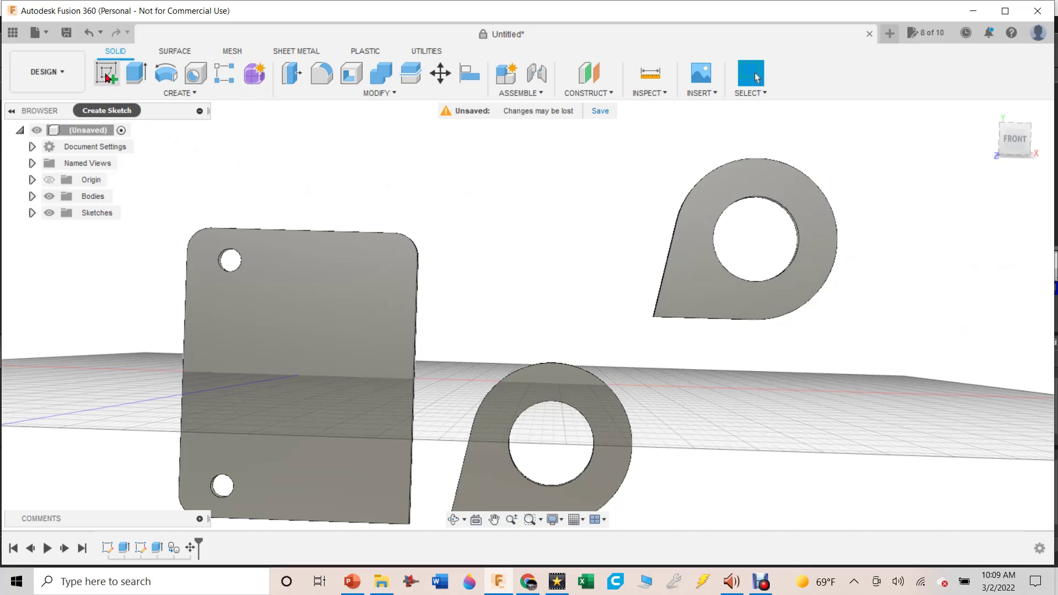
- On the teardrop copy's front face, sketch a rectangle 1.2 in wide and 1.75 in high, extending down from its lower-left corner
left_click(107, 72)
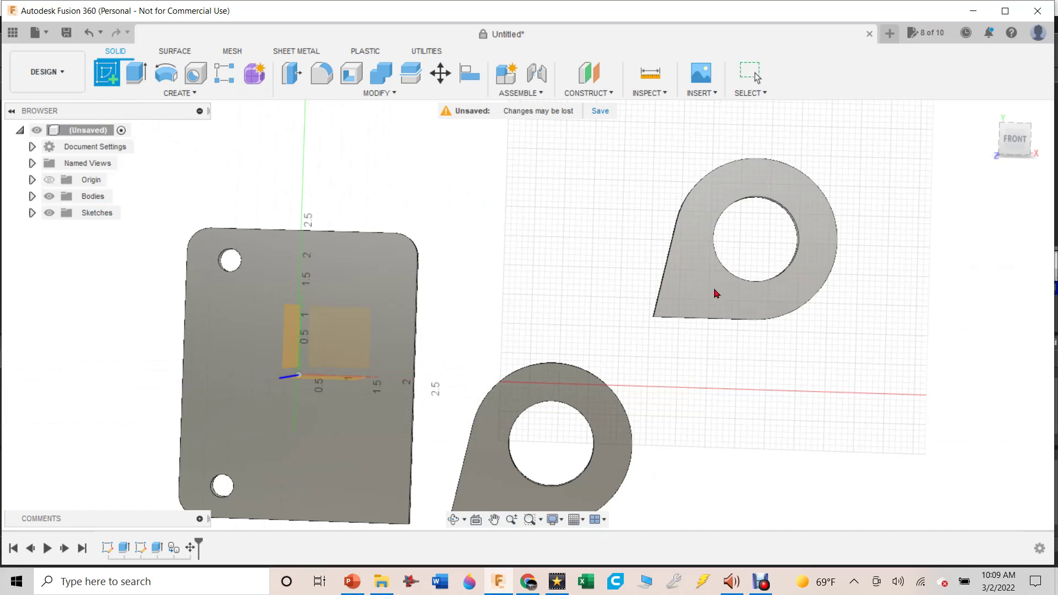
left_click(714, 294)
scroll(482, 373, "up", 5)
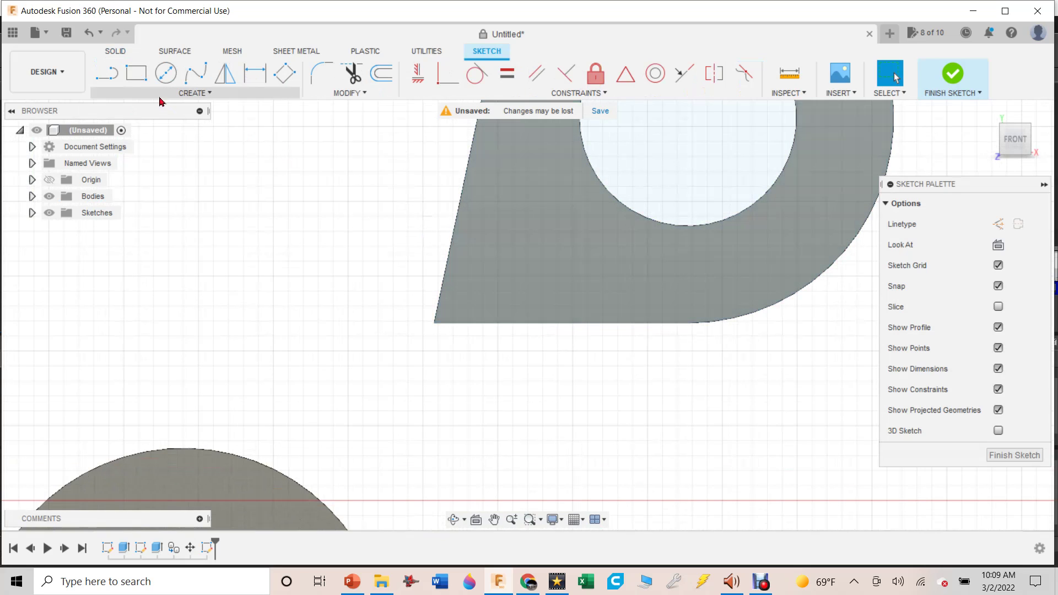
left_click(138, 81)
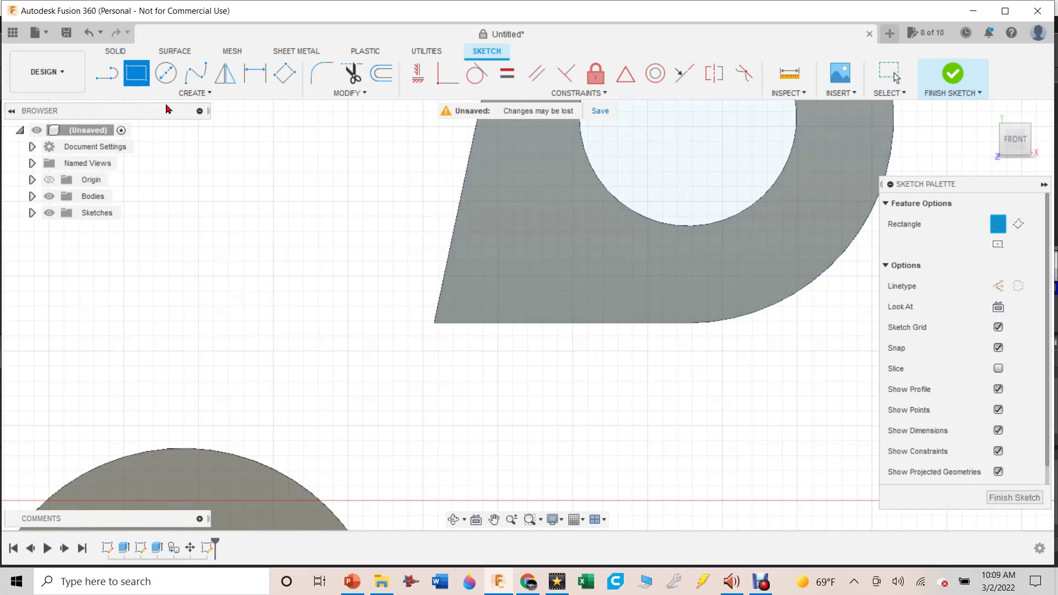
left_click(434, 324)
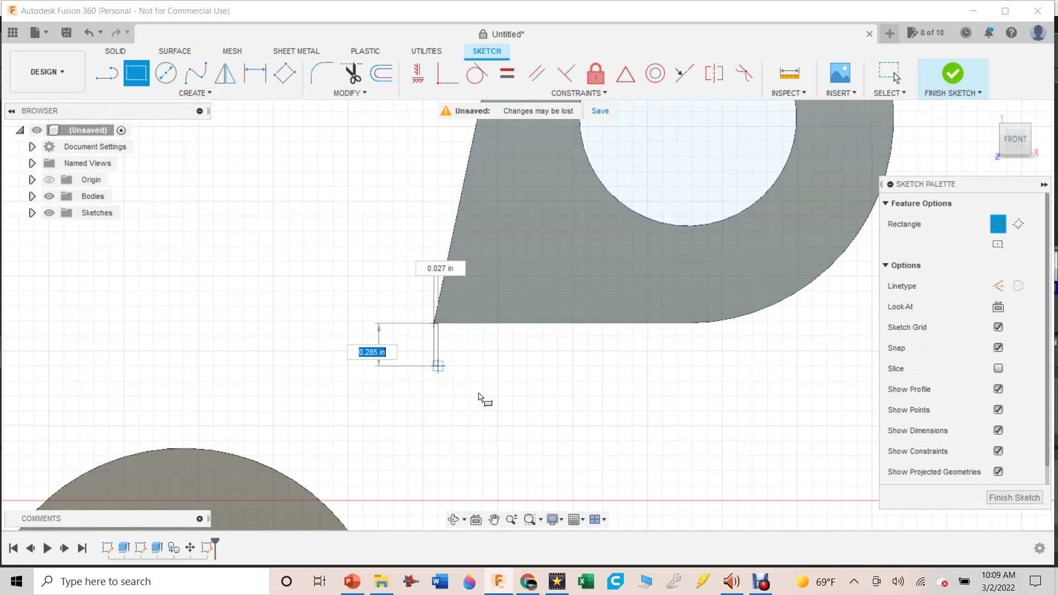
scroll(566, 472, "down", 4)
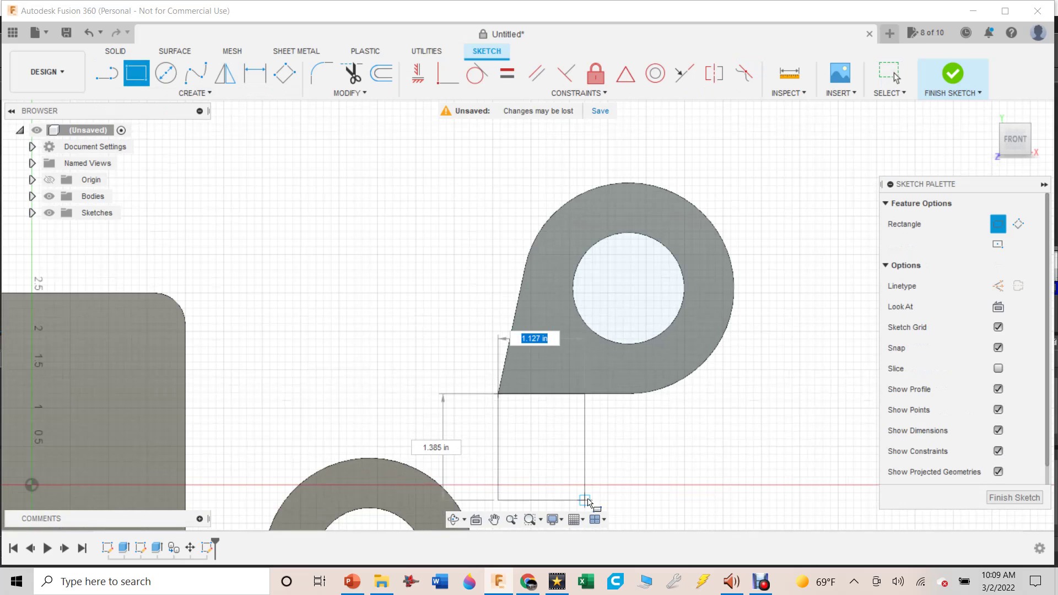
middle_click_drag(590, 503, 552, 321)
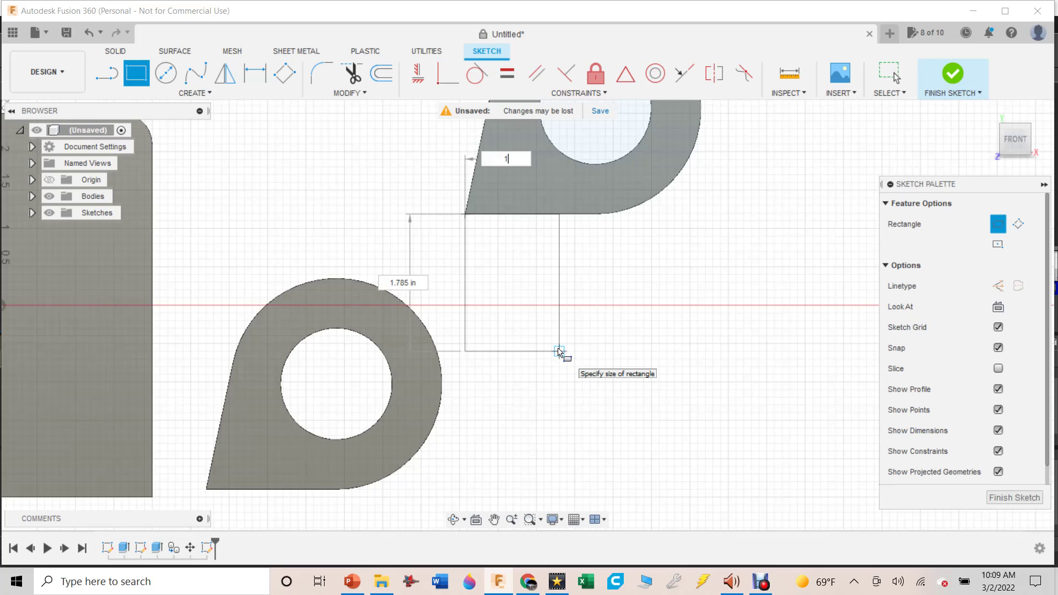
key("Tab")
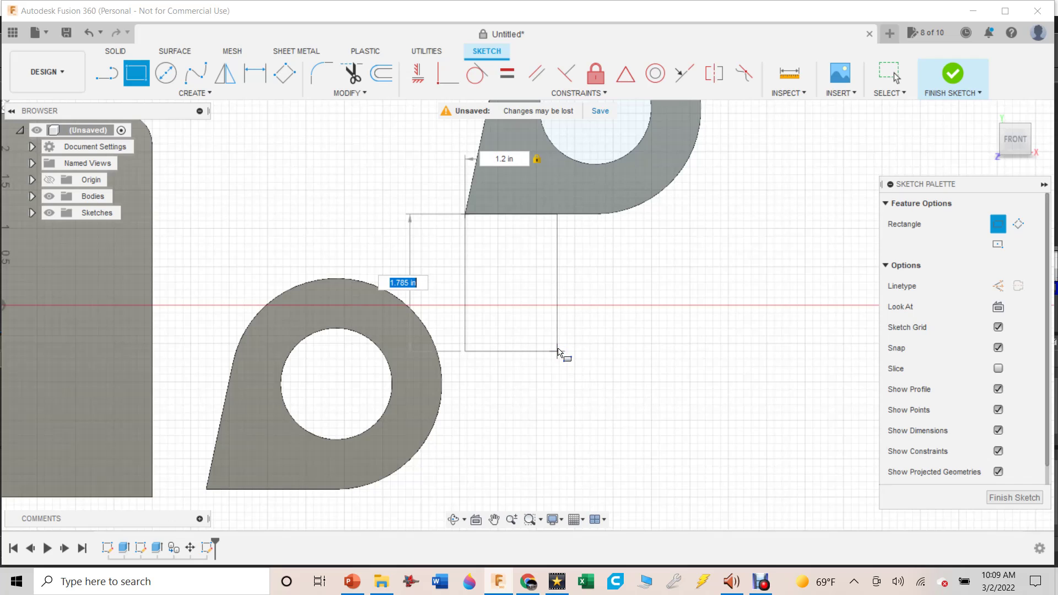
type("1.75")
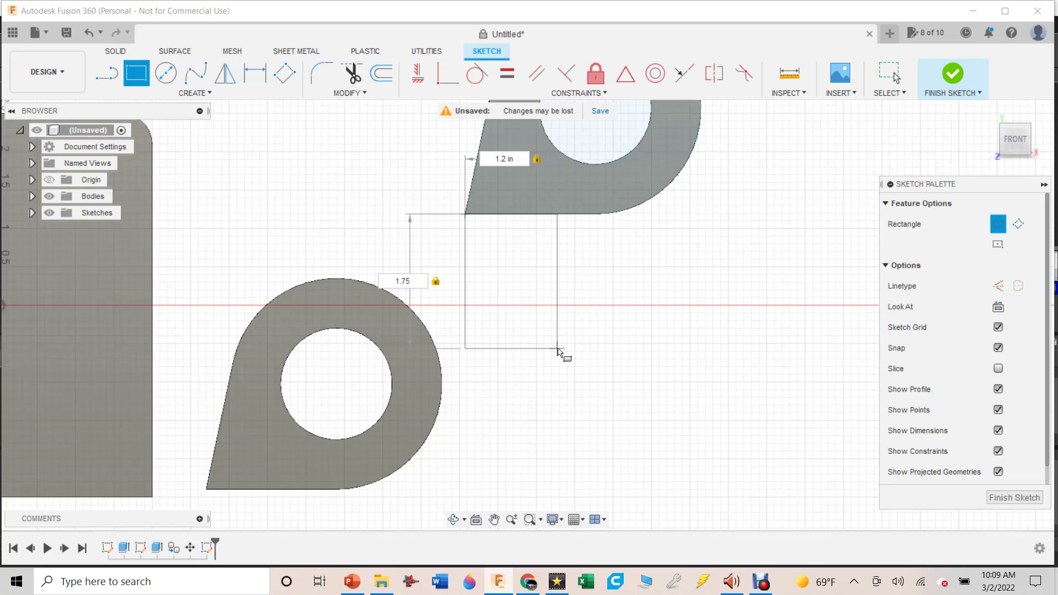
key("Return")
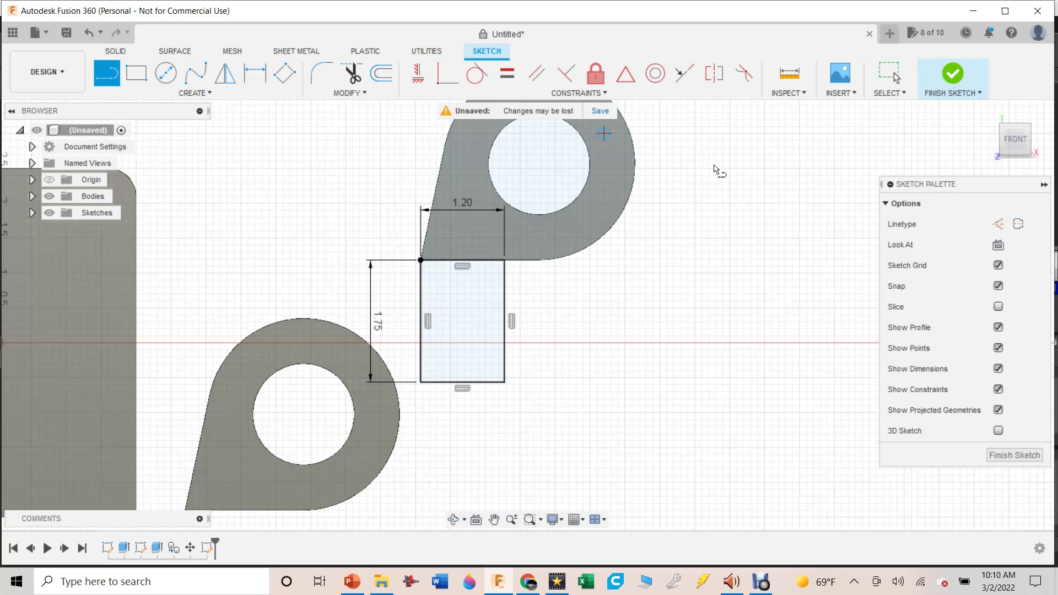
- Draw a vertical construction centerline between the midpoints of the rectangle's top and bottom edges
left_click(998, 223)
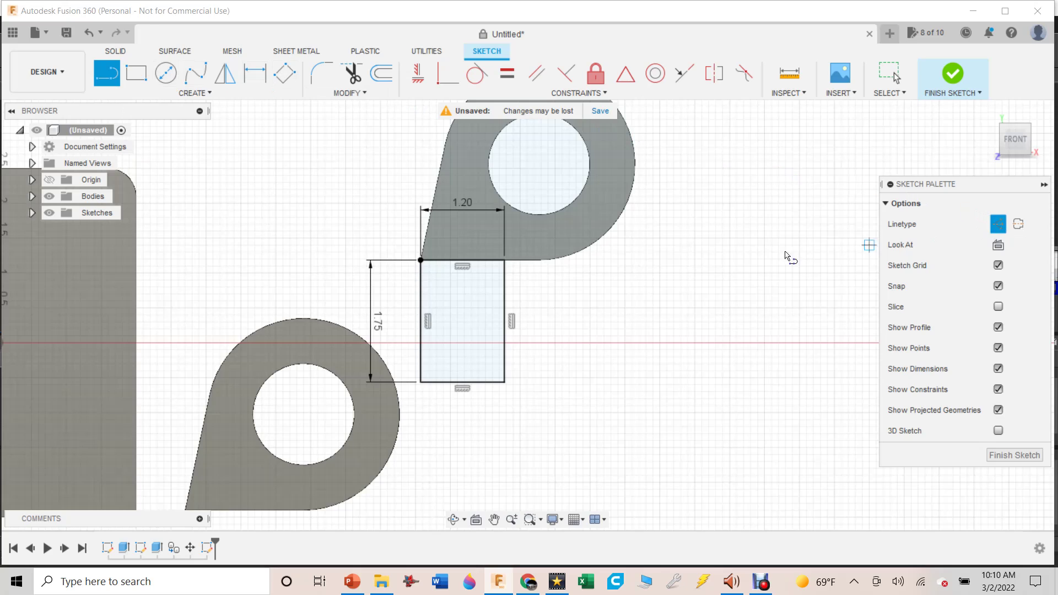
left_click(463, 267)
left_click(463, 390)
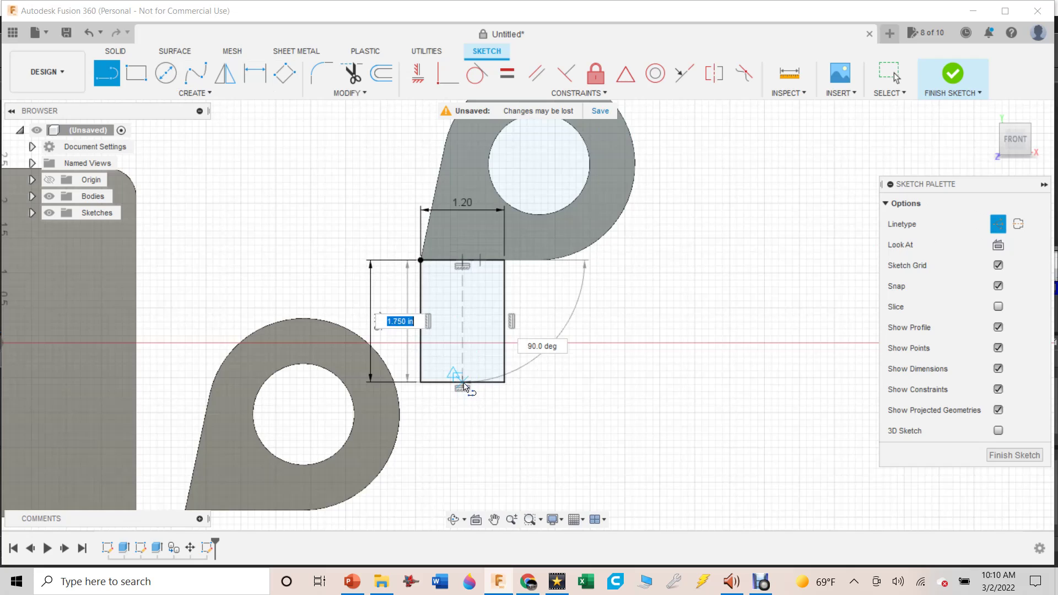
key("Escape")
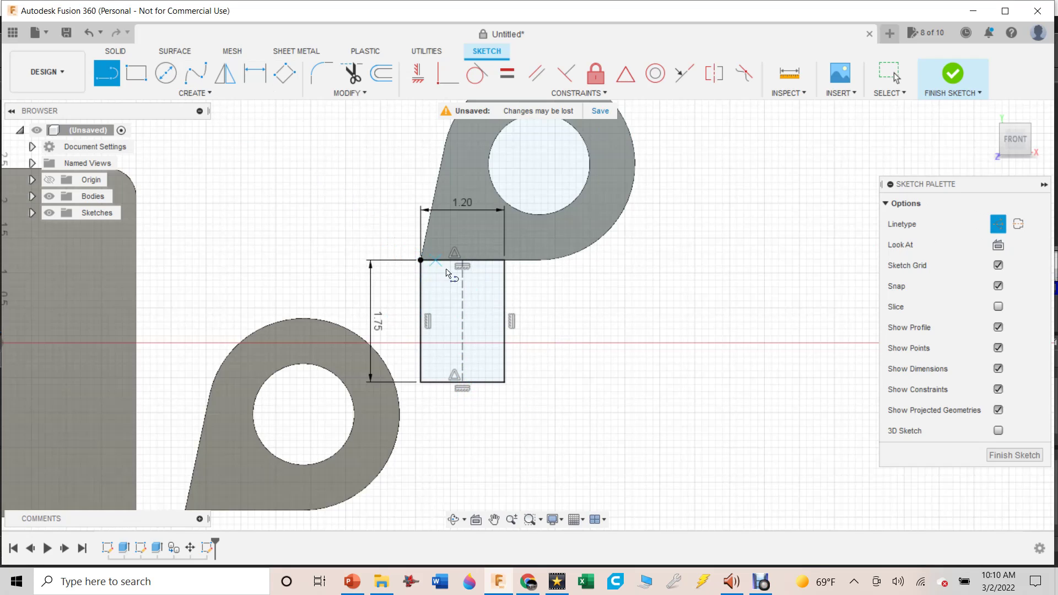
- Draw two 0.4 in construction lines along the centerline, one down from the rectangle's top edge and one up from its bottom edge
left_click(463, 261)
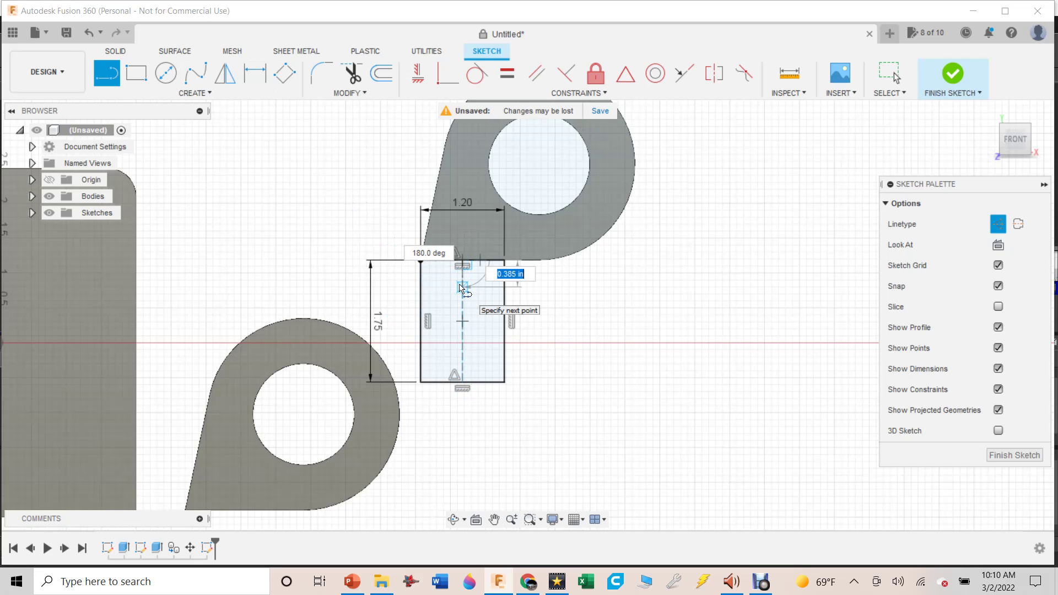
type(".4")
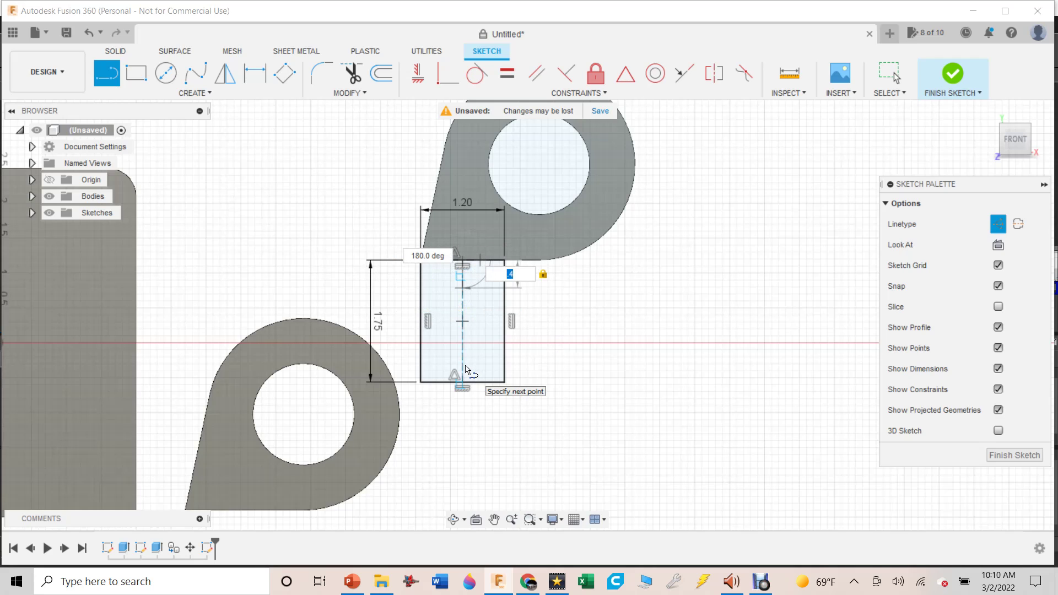
key("Return")
key("Escape")
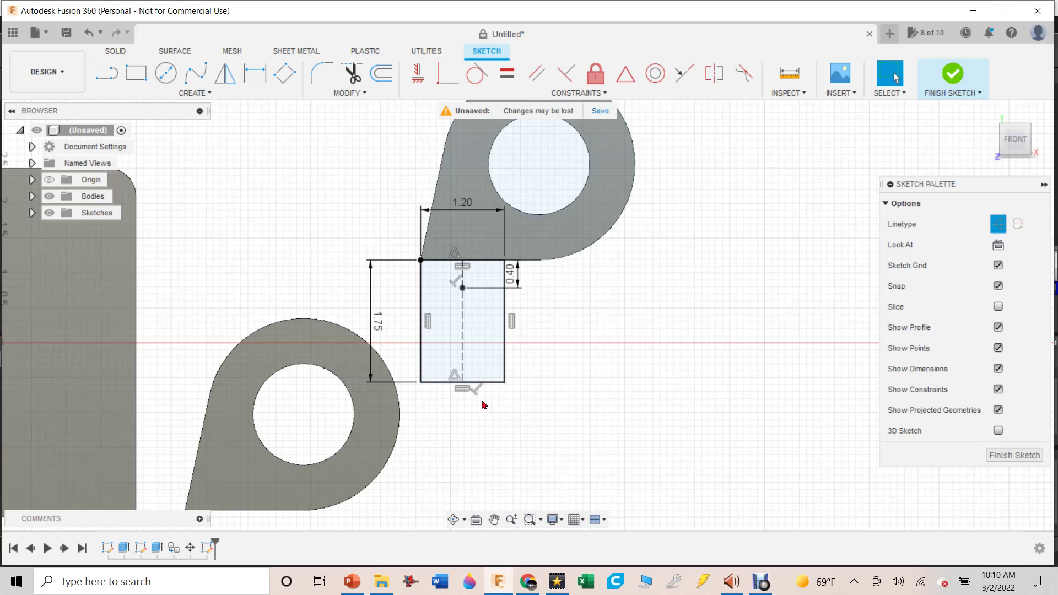
key("l")
left_click(462, 382)
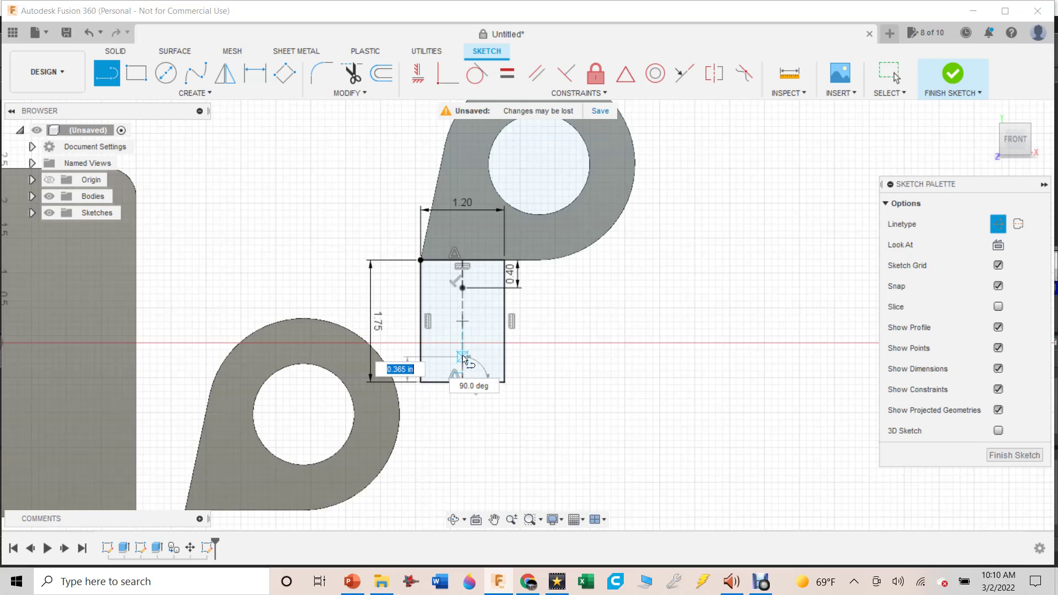
key("Return")
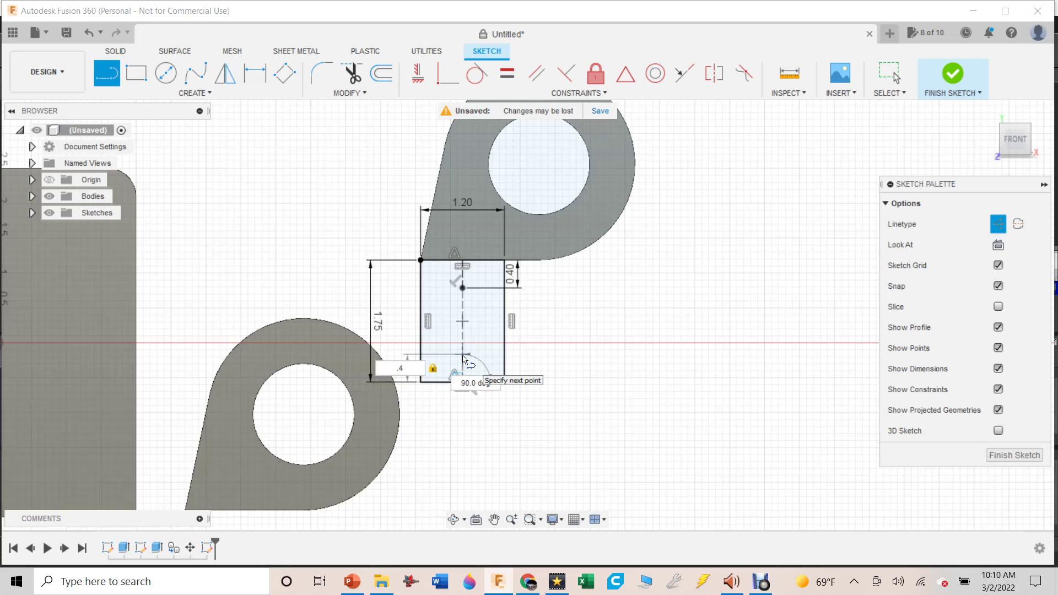
key("Escape")
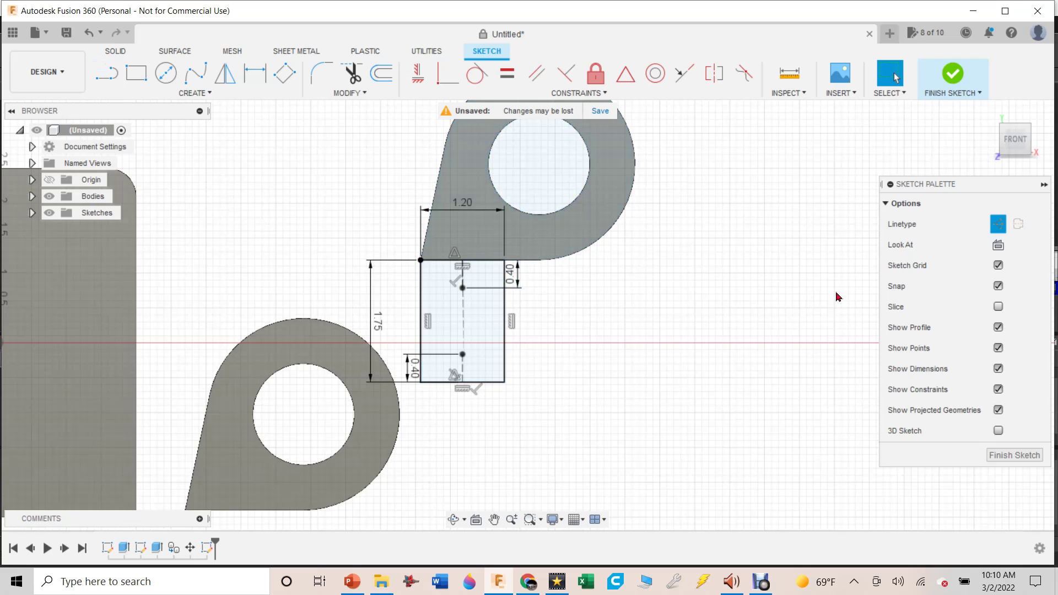
- Turn construction linetype off and draw a 0.30 in diameter circle at the inner end of each 0.4 in construction line
left_click(998, 223)
key("c")
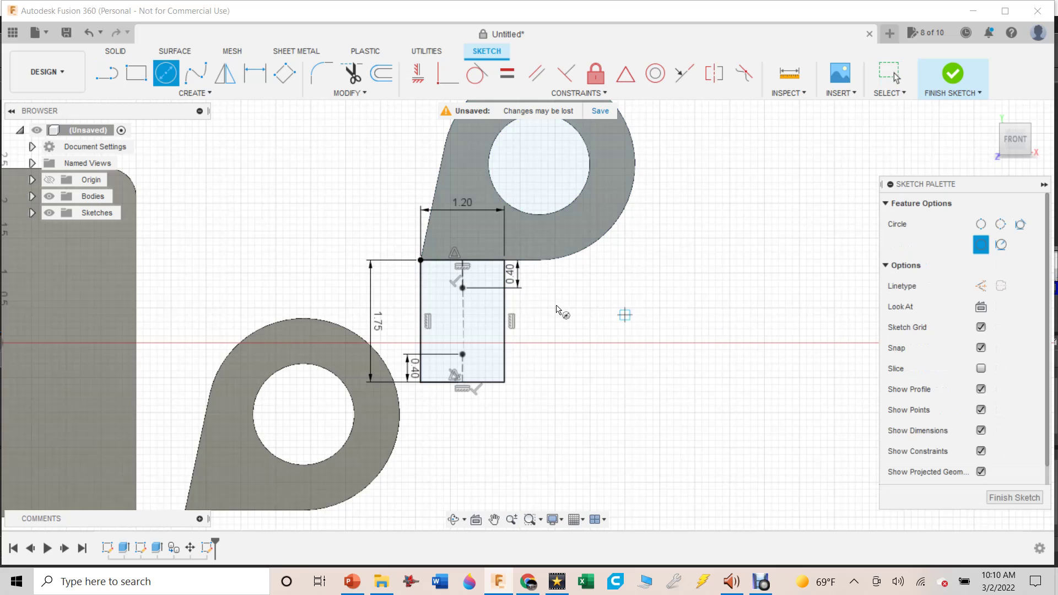
left_click(462, 287)
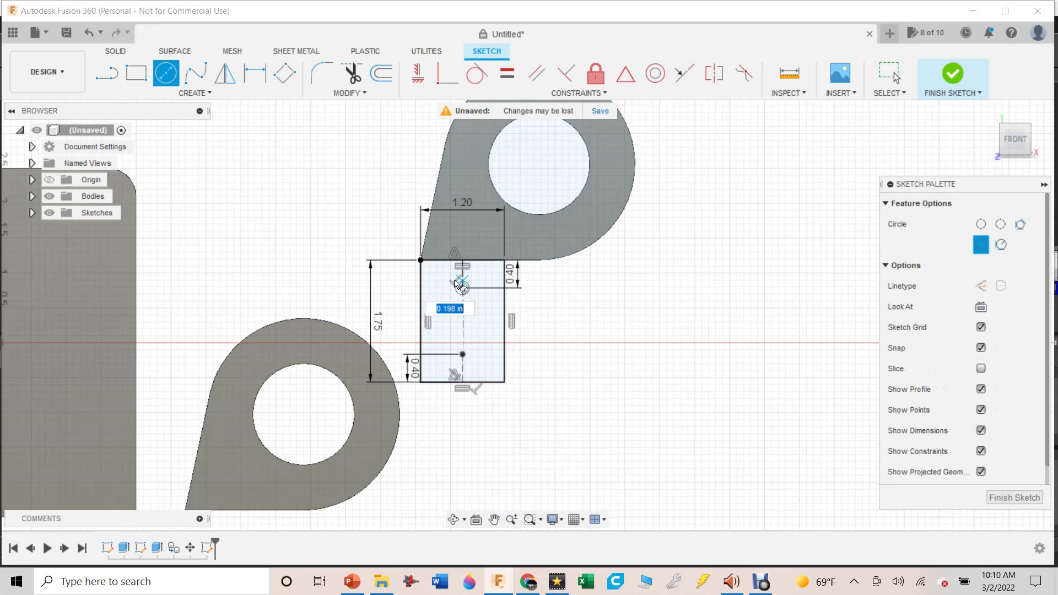
key("BackSpace")
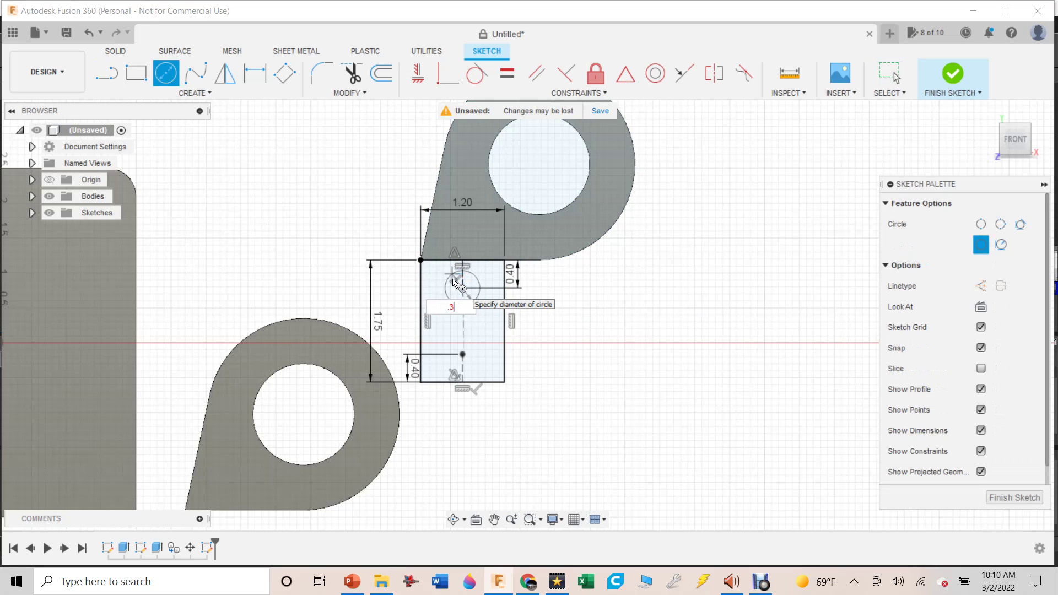
key("Tab")
key("Return")
key("Escape")
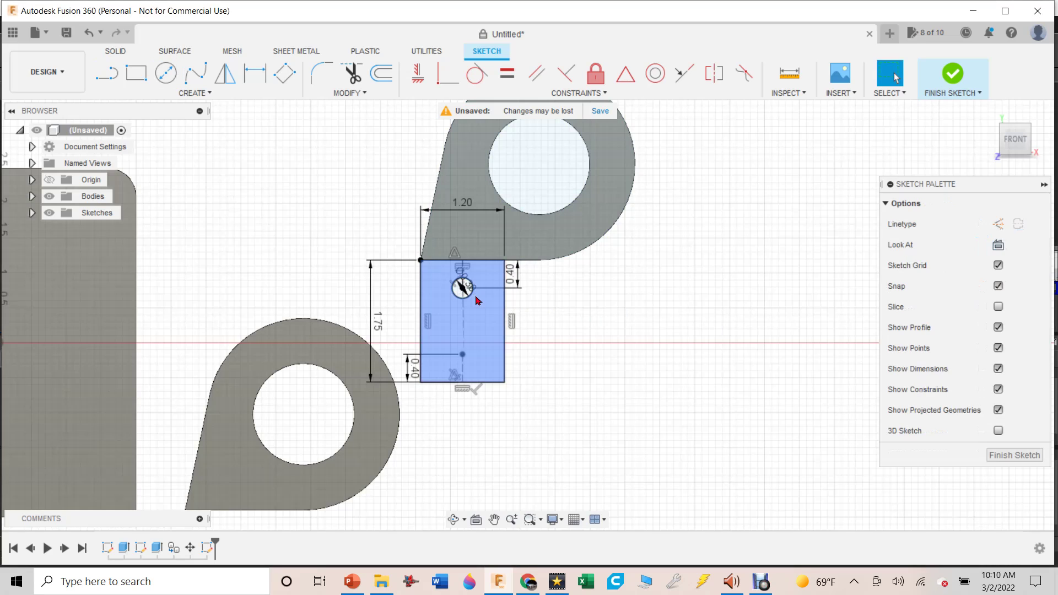
key("c")
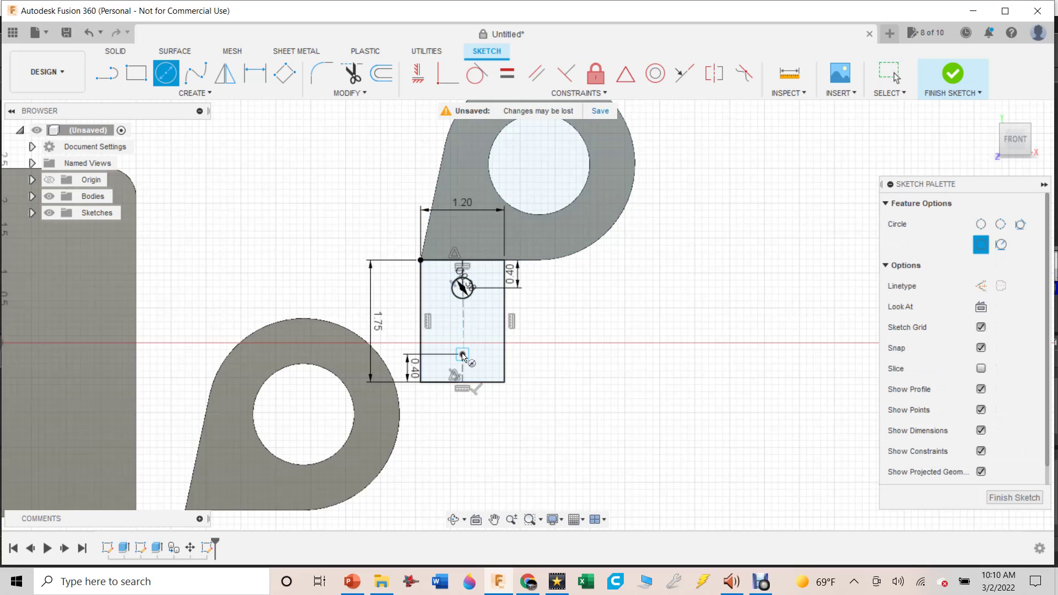
left_click(462, 354)
key("Return")
key("Escape")
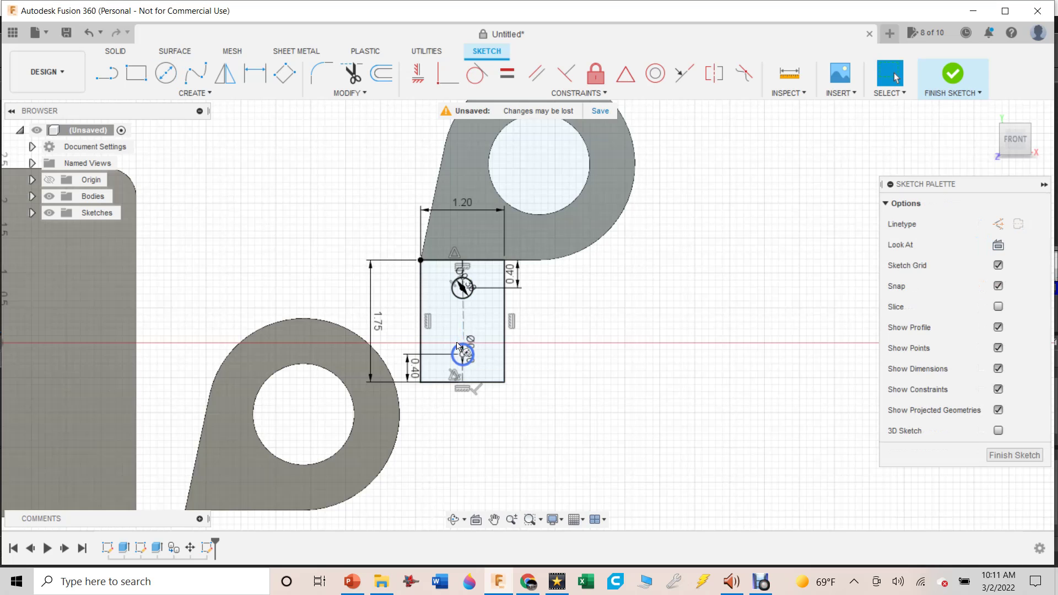
- Connect the two circles with vertical lines along their left and right sides to outline a slot
scroll(473, 326, "down", 2)
scroll(473, 327, "up", 5)
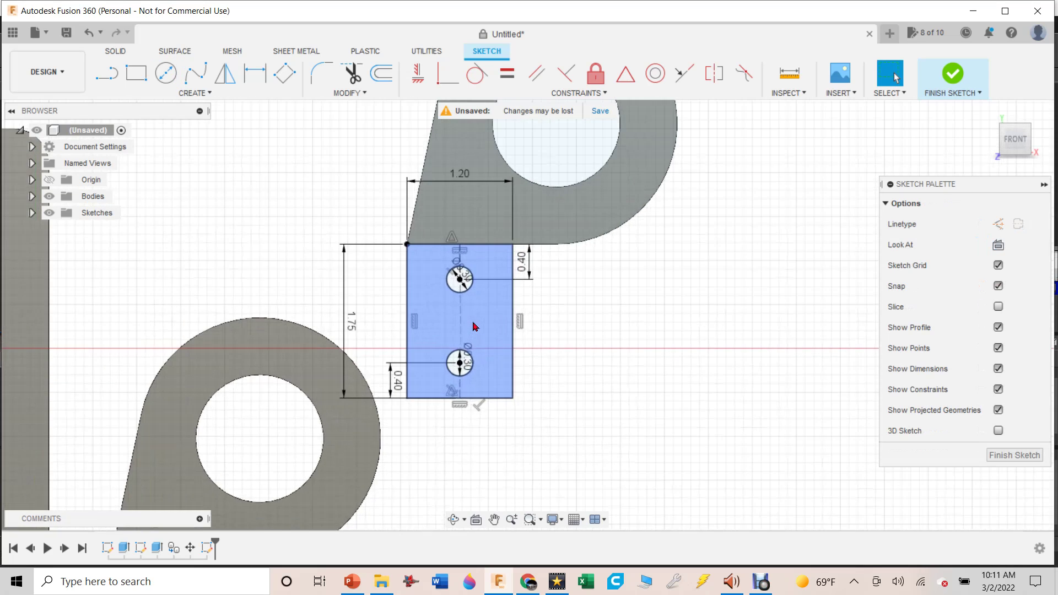
left_click(107, 77)
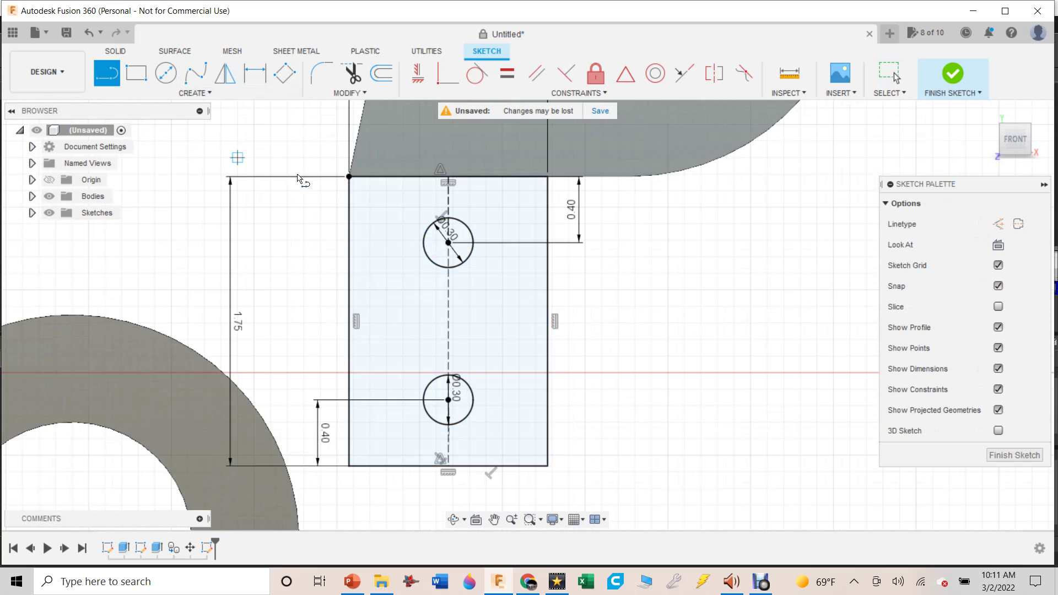
left_click(420, 259)
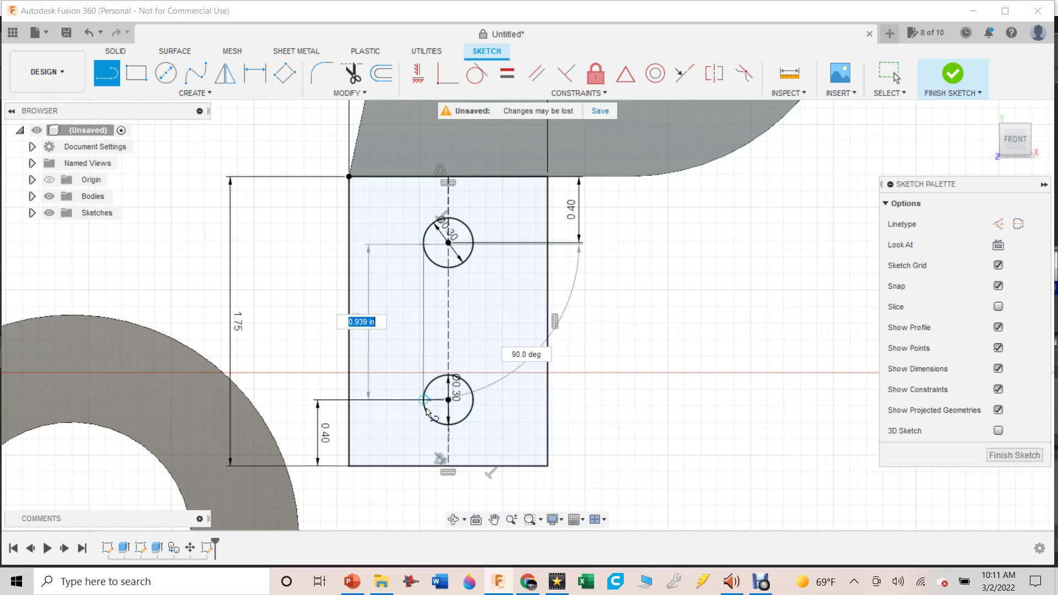
double_click(423, 392)
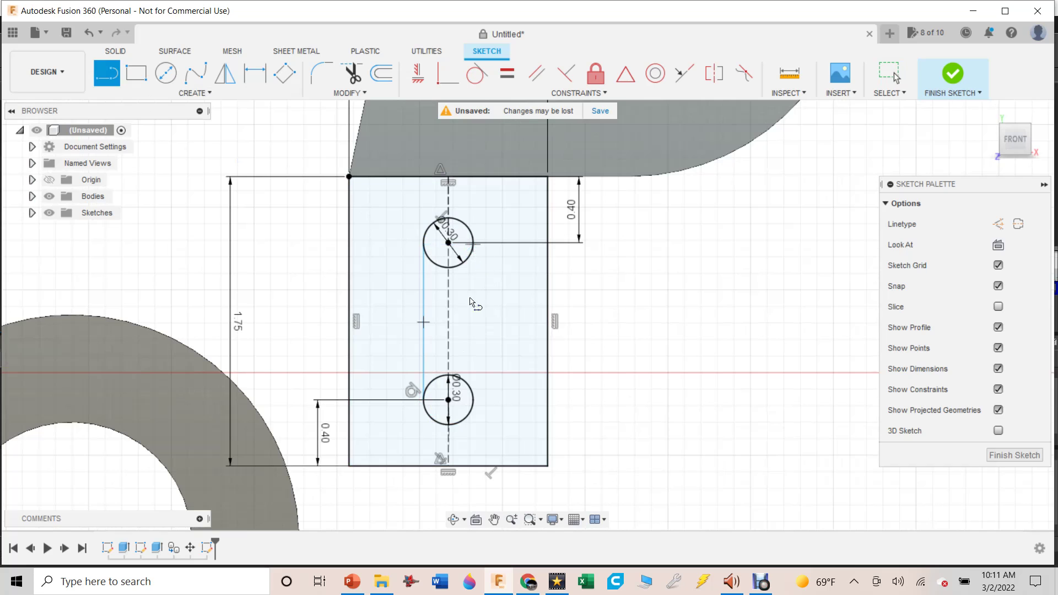
left_click(473, 244)
double_click(474, 398)
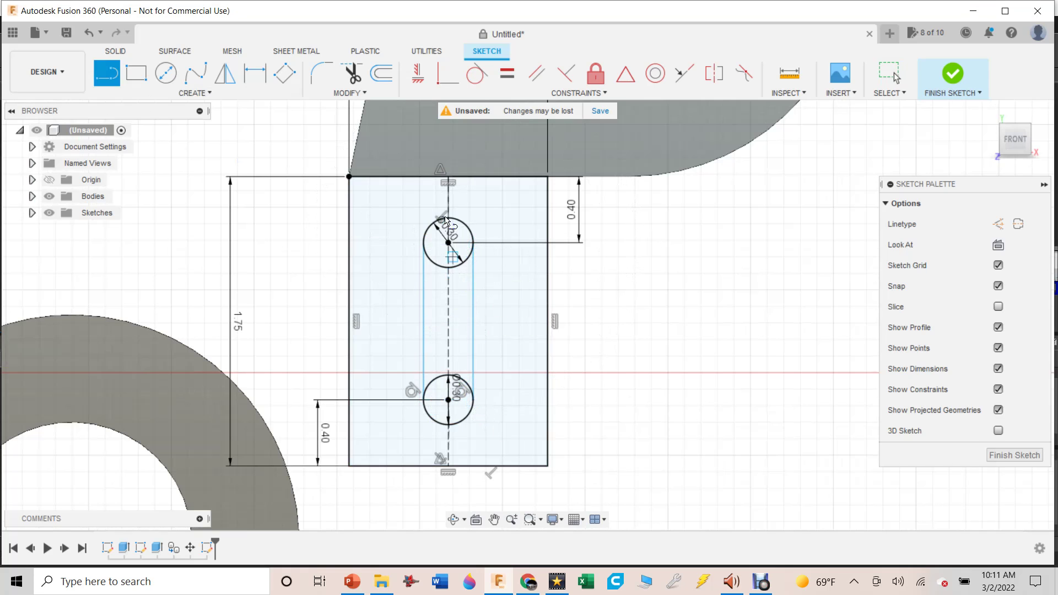
- Apply tangent constraints between the upper circle and both vertical slot lines
scroll(446, 221, "up", 5)
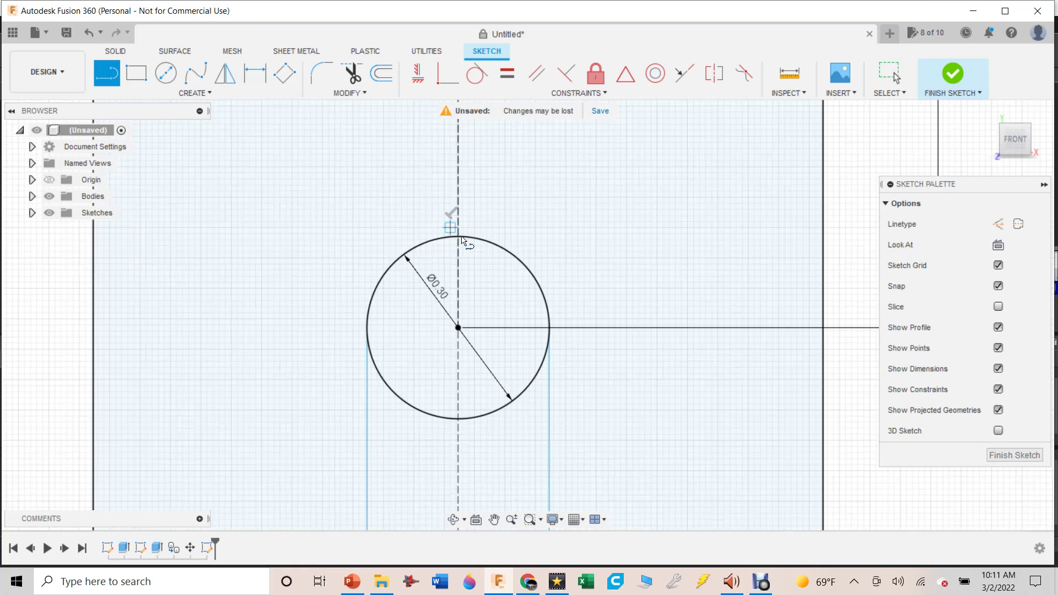
left_click(473, 76)
left_click(369, 330)
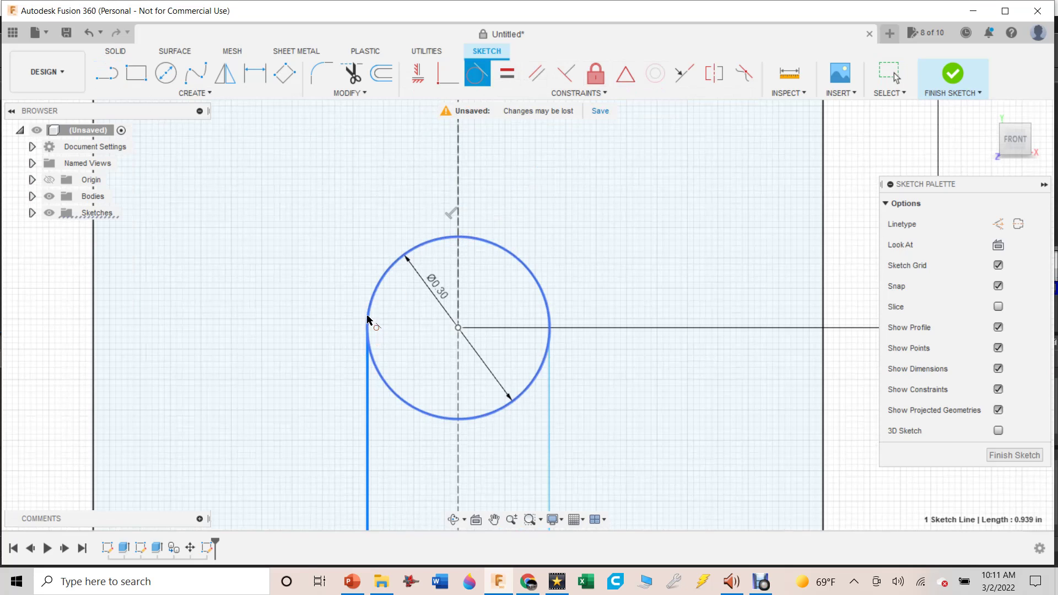
left_click(368, 321)
left_click(551, 389)
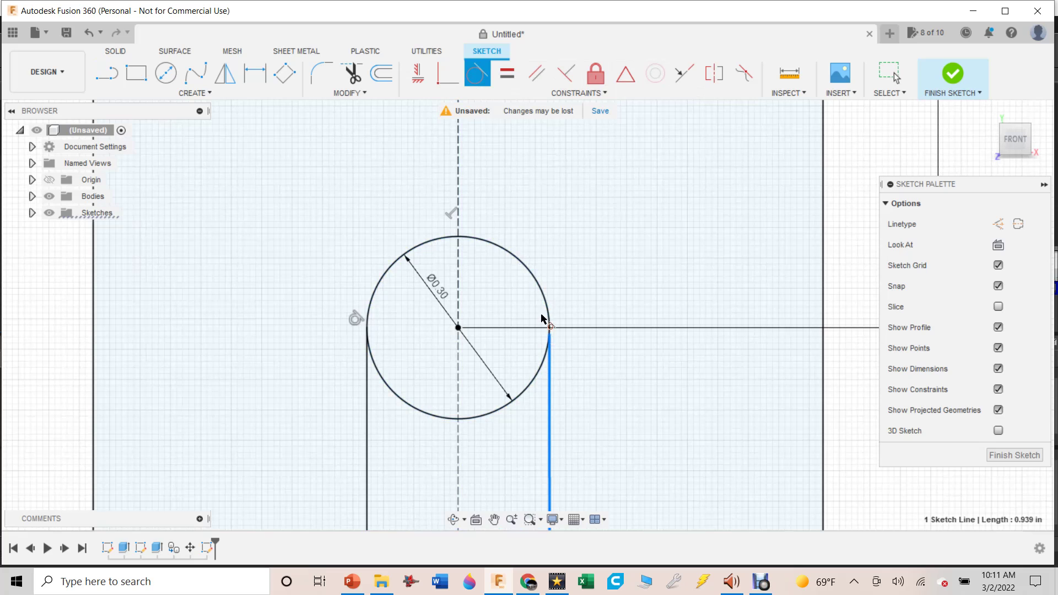
left_click(548, 284)
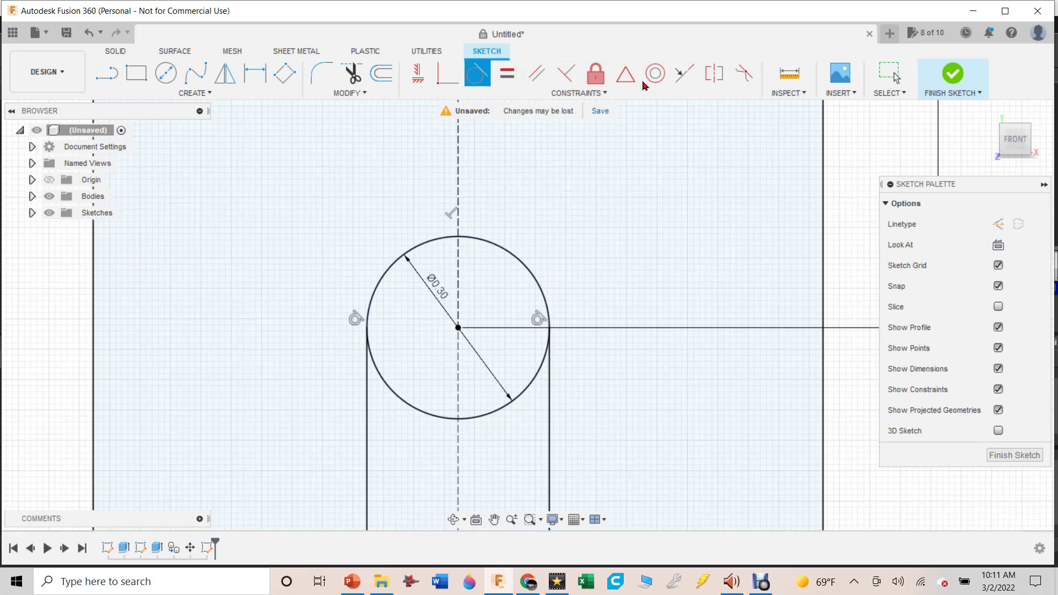
- Trim inner arc segments of the upper and lower circles inside the slot outline
scroll(499, 289, "down", 5)
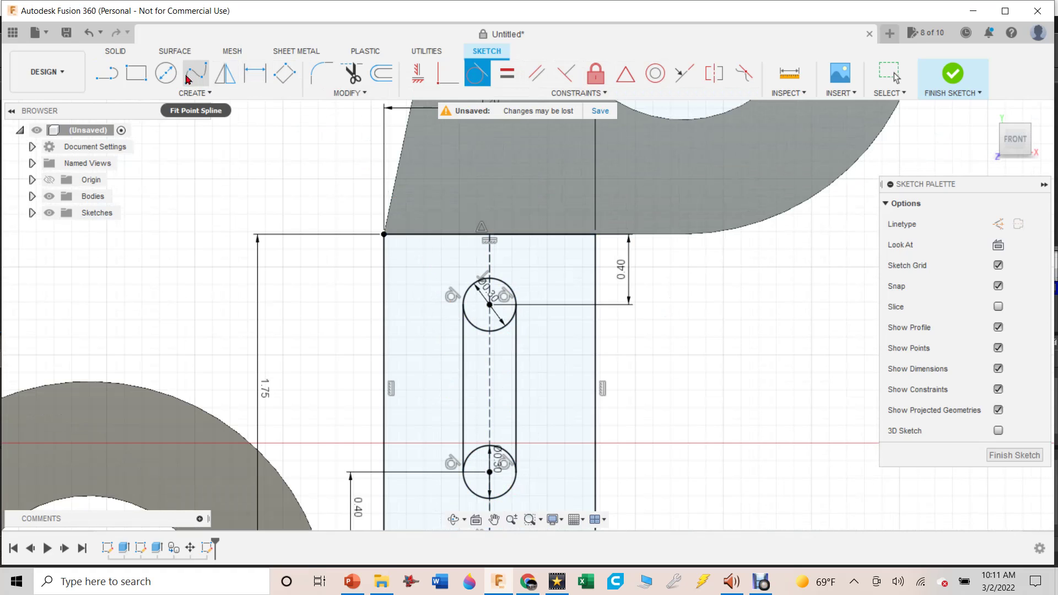
left_click(351, 74)
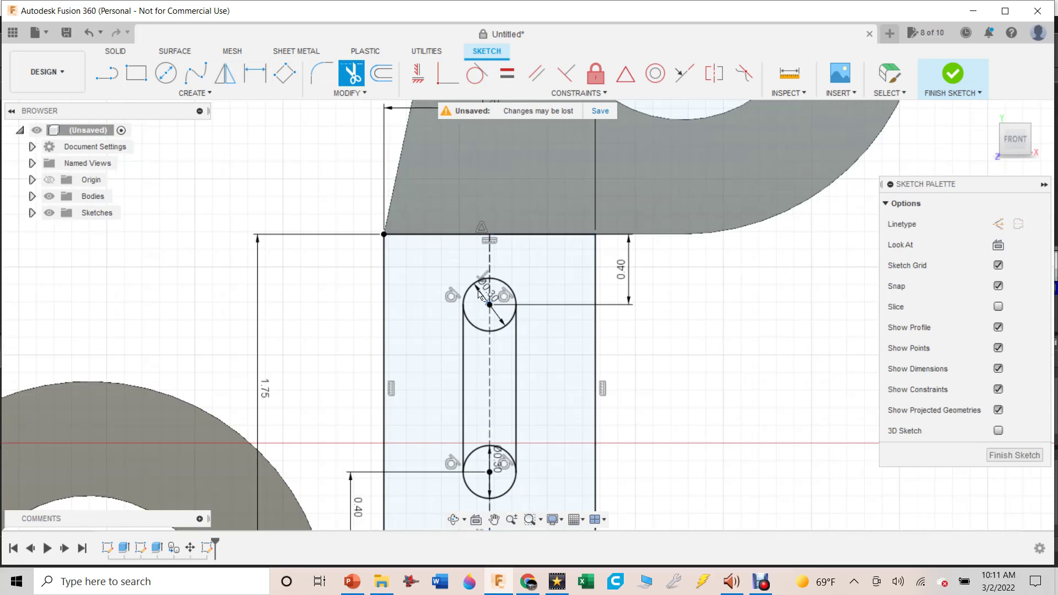
left_click(484, 329)
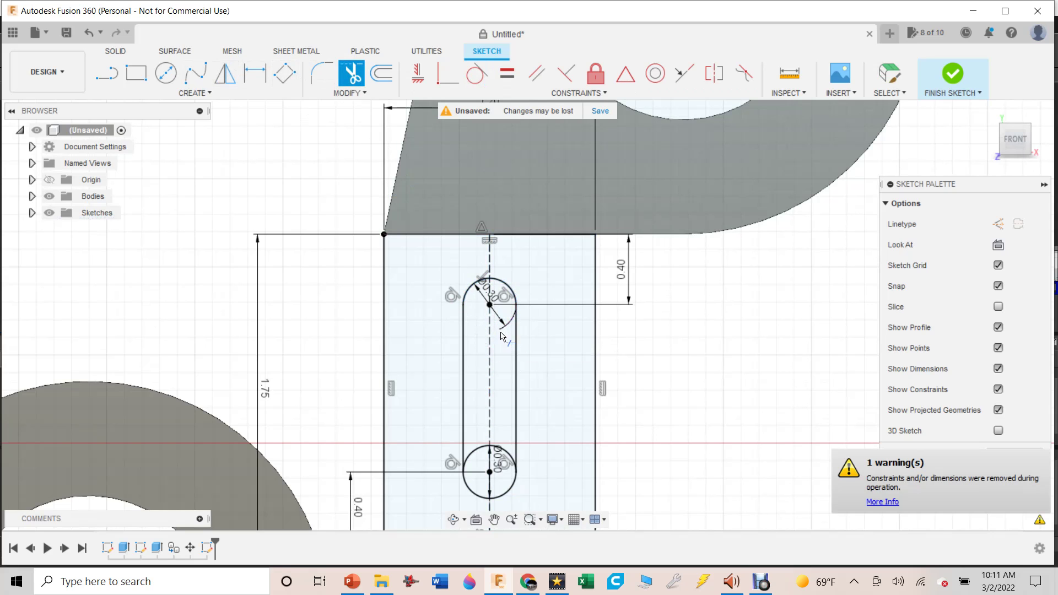
left_click(506, 451)
scroll(493, 265, "down", 2)
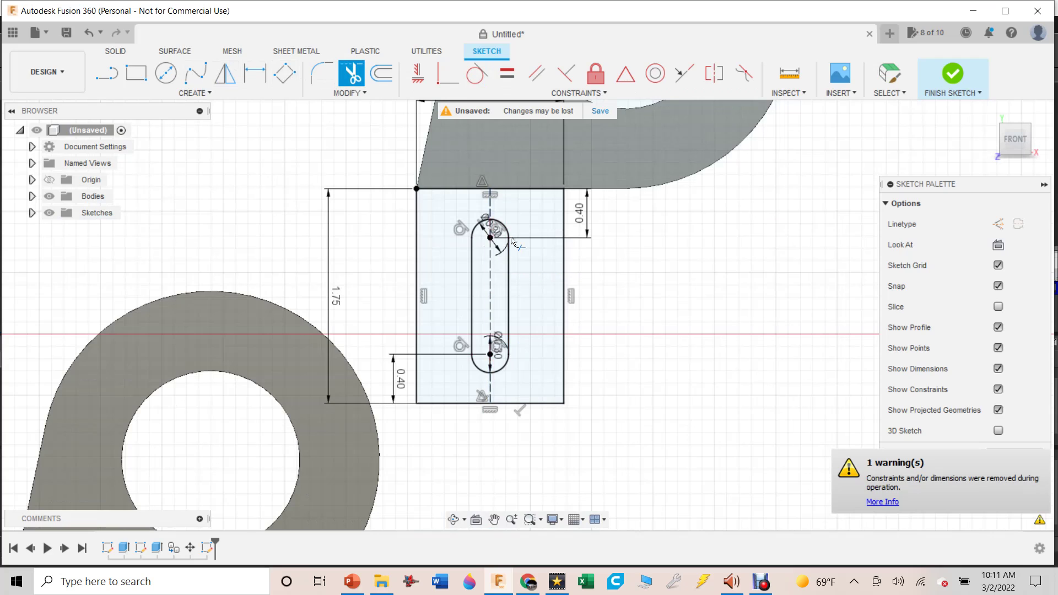
left_click(498, 226)
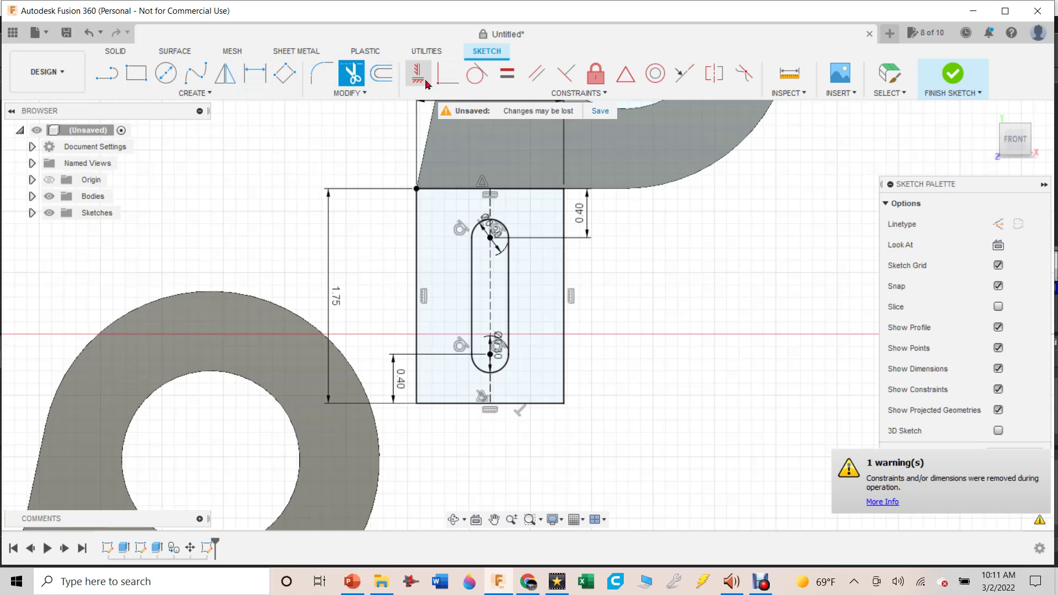
- Fillet the rectangle's two bottom corners with a 0.30 in radius
left_click(324, 74)
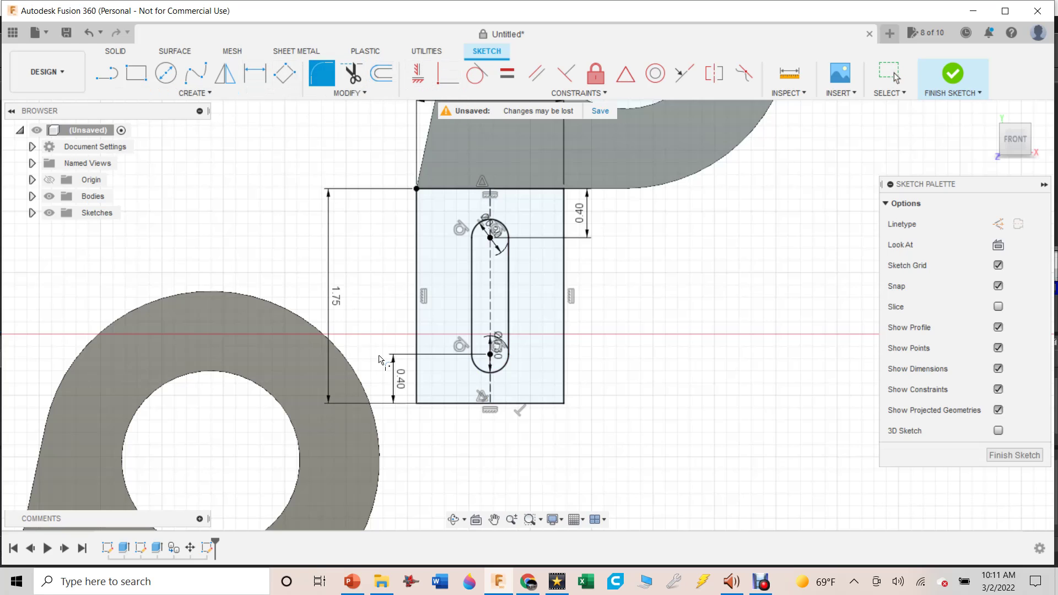
left_click(417, 381)
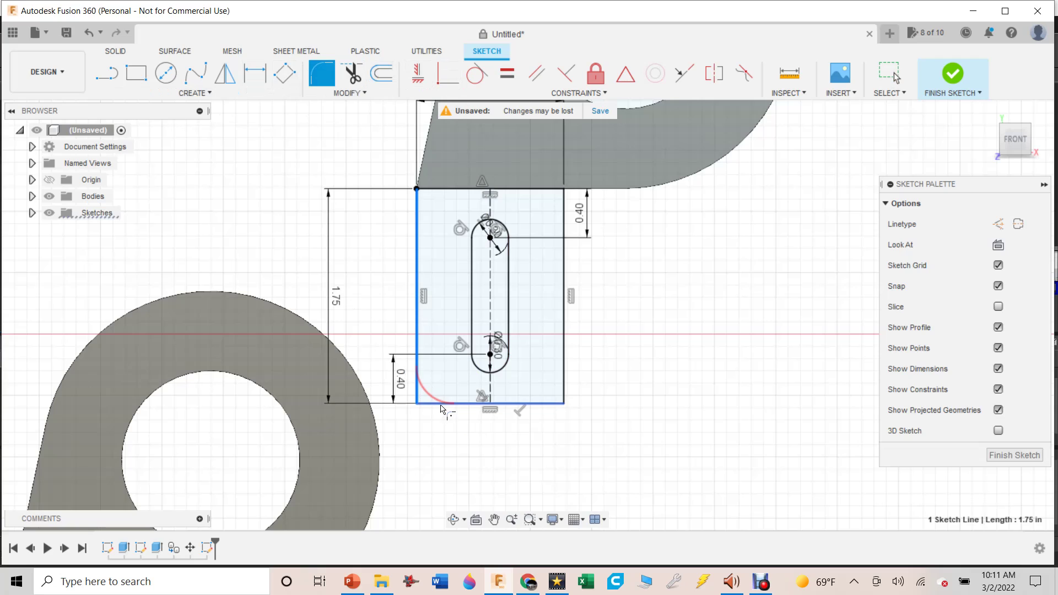
left_click(441, 403)
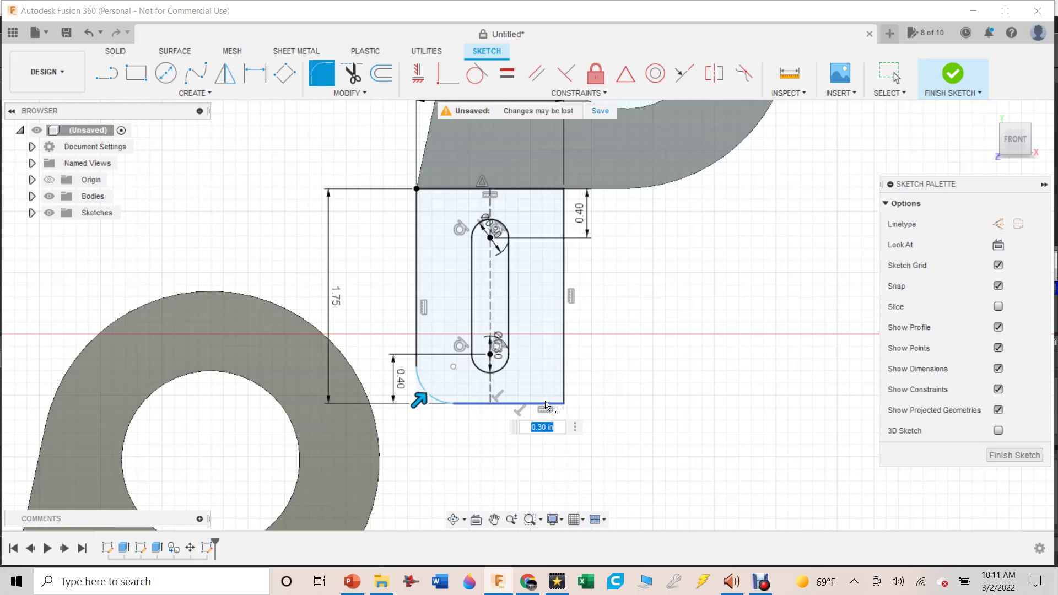
left_click(540, 408)
left_click(564, 366)
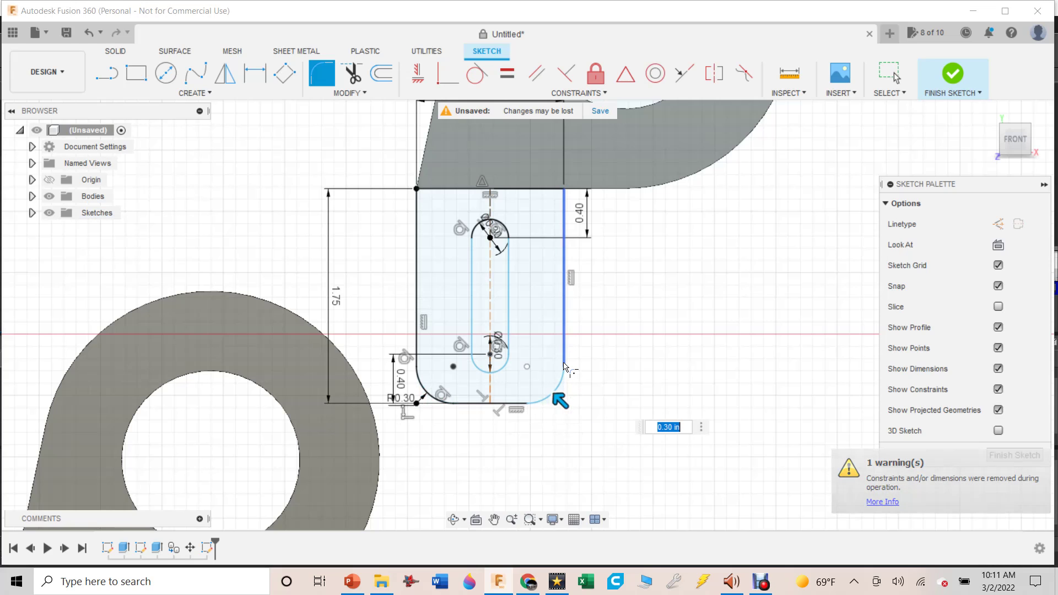
key("Return")
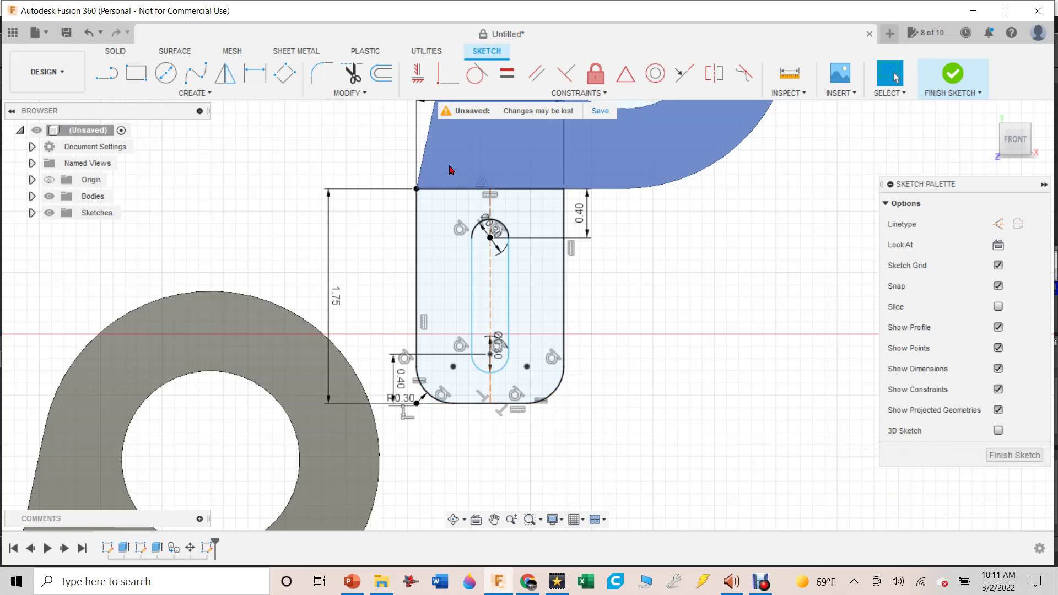
scroll(449, 167, "up", 3)
scroll(439, 170, "down", 2)
scroll(590, 198, "down", 2)
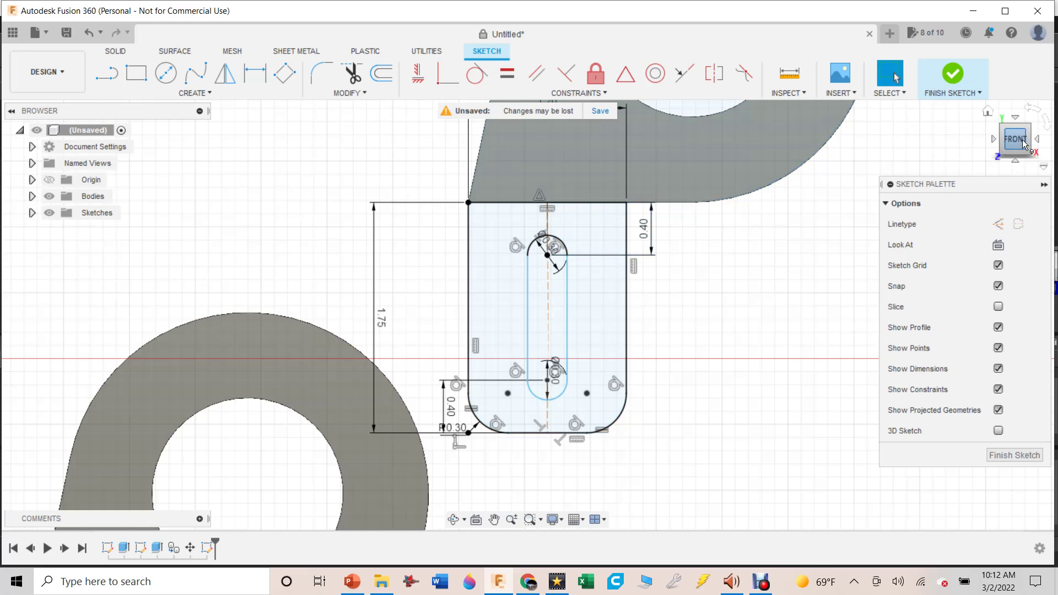
- Extrude the slotted tab profile -0.125 in and join it to the upper teardrop body
mouse_move(1024, 145)
left_mouse_down()
mouse_move(982, 139)
mouse_move(958, 121)
mouse_move(968, 124)
left_mouse_up()
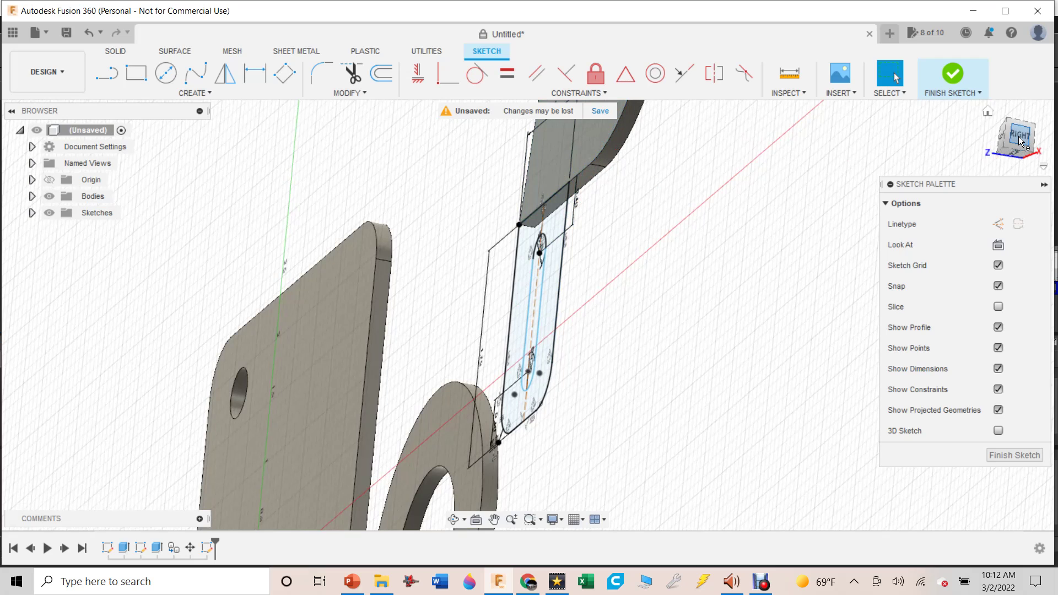
key("e")
left_click(556, 225)
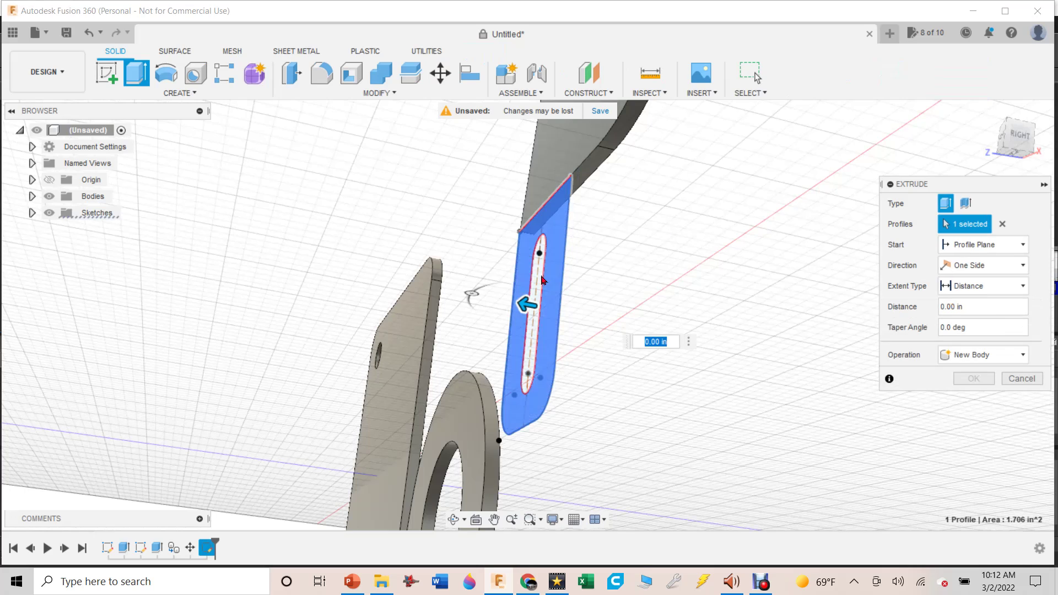
left_click_drag(522, 303, 539, 310)
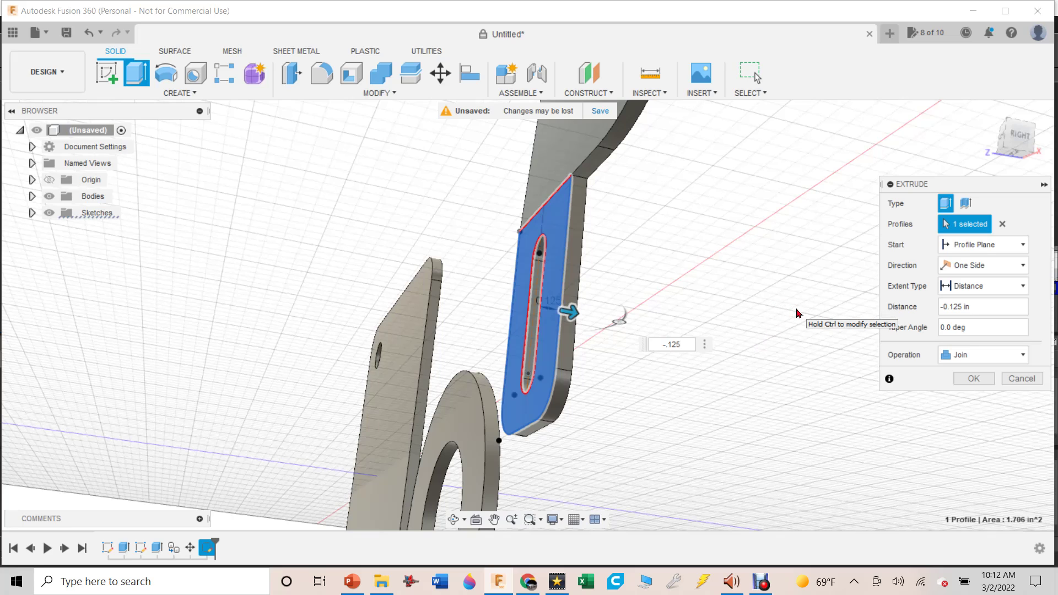
left_click(1022, 357)
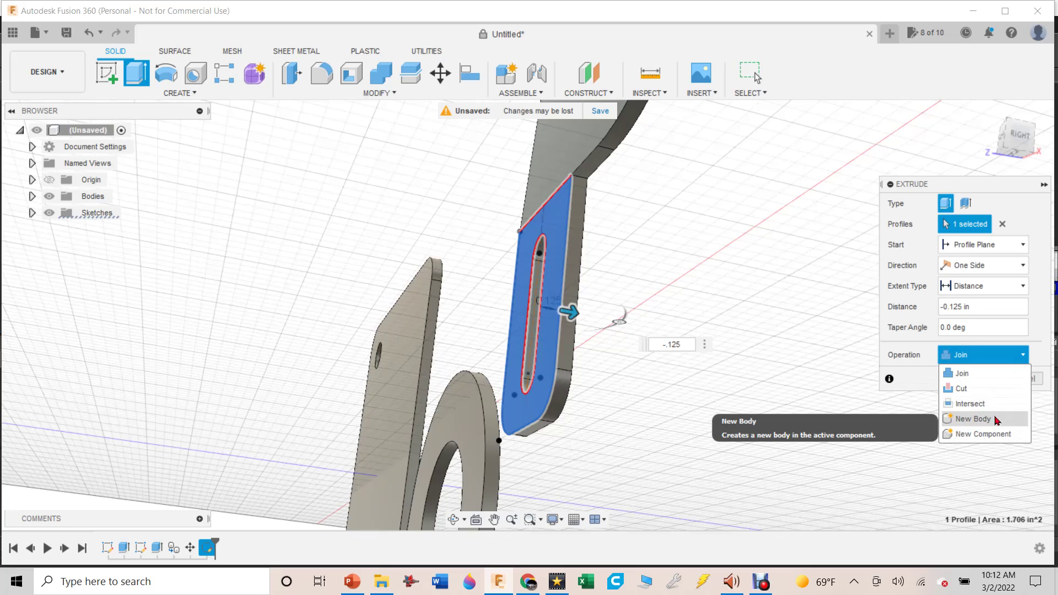
left_click(962, 373)
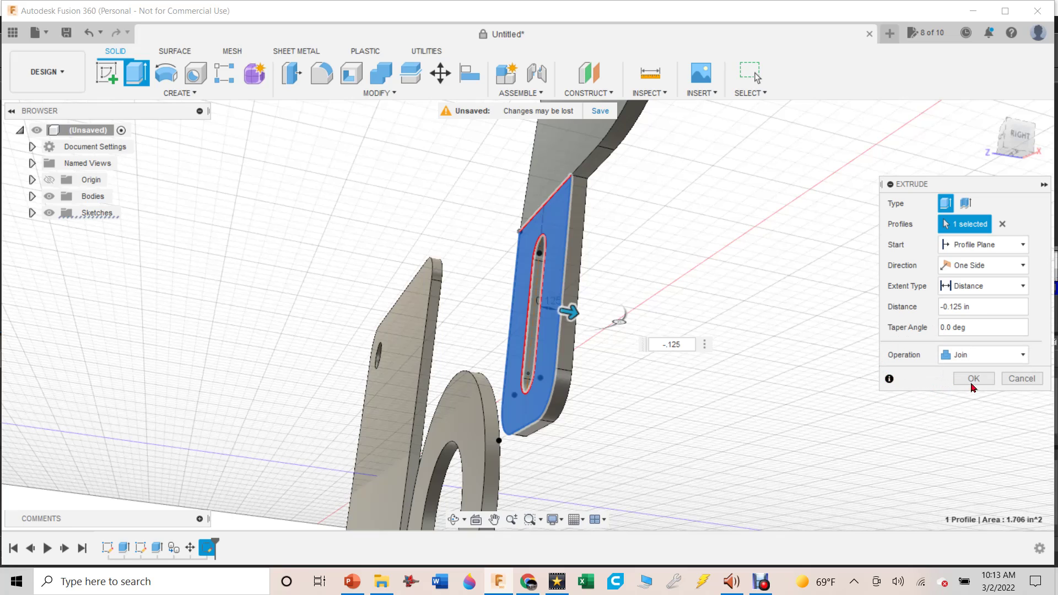
left_click(974, 379)
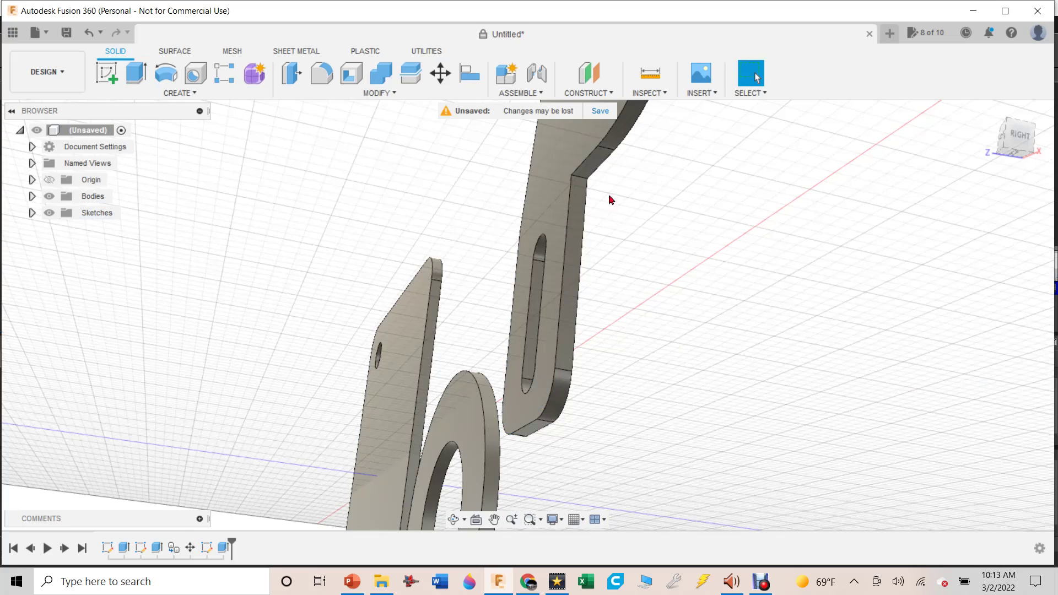
- Examine the slotted tab on the upper teardrop from several angles together with the other parts
middle_click_drag(528, 315, 532, 270, "shift")
middle_click_drag(781, 167, 693, 319, "shift")
scroll(781, 178, "down", 5)
scroll(693, 318, "up", 3)
left_click_drag(1007, 146, 1037, 138)
middle_click_drag(527, 315, 645, 286, "shift")
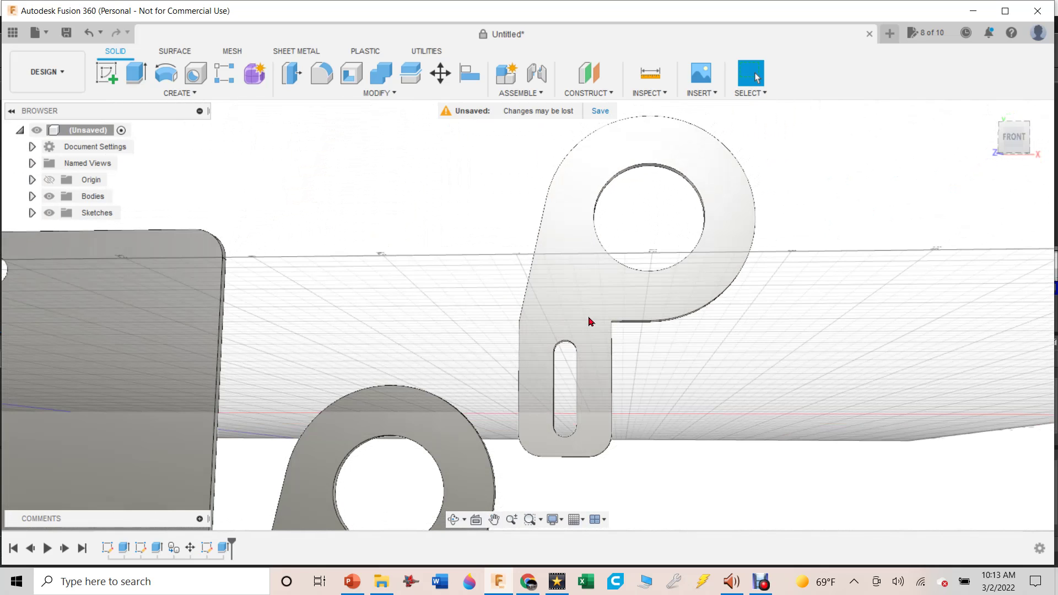
middle_click_drag(591, 322, 767, 290)
left_click_drag(1018, 137, 1049, 143)
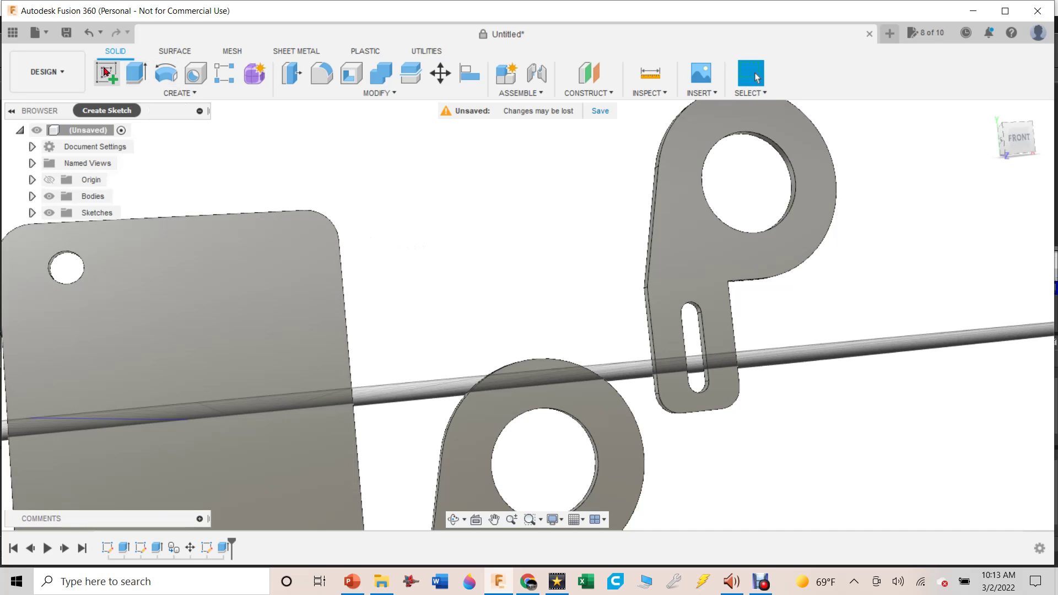
- Start a sketch on the plate's front face and draw a 3.8 in vertical construction line up from its square lower-right corner
left_click(107, 73)
left_click(239, 274)
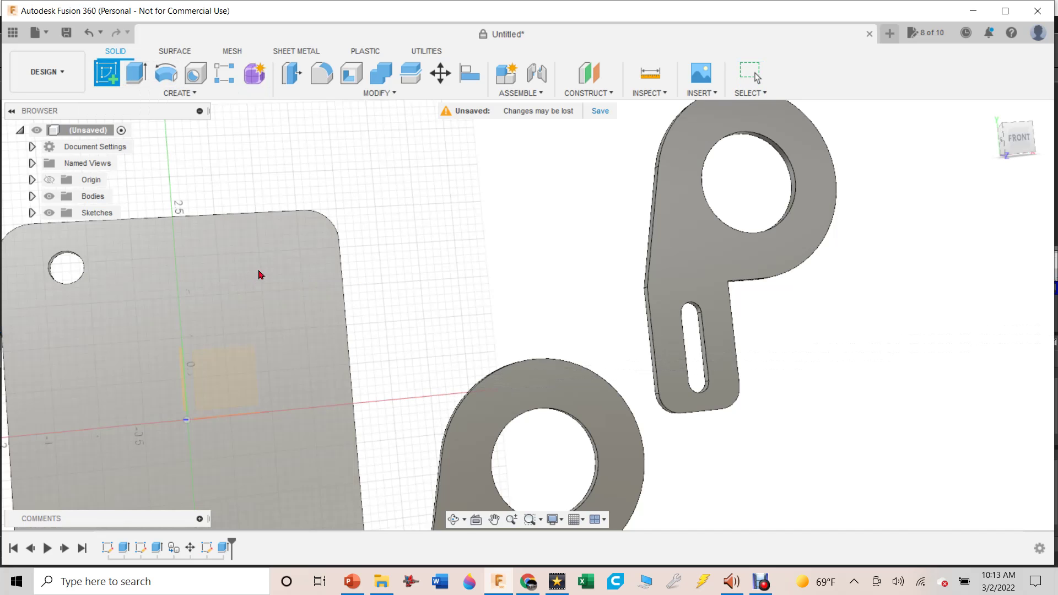
key("l")
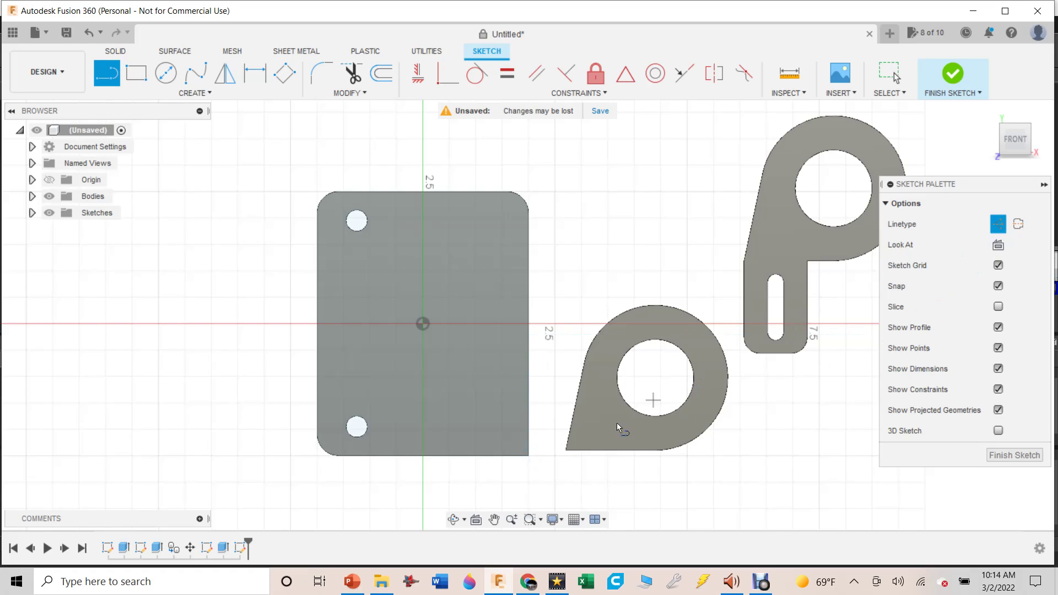
left_click(529, 455)
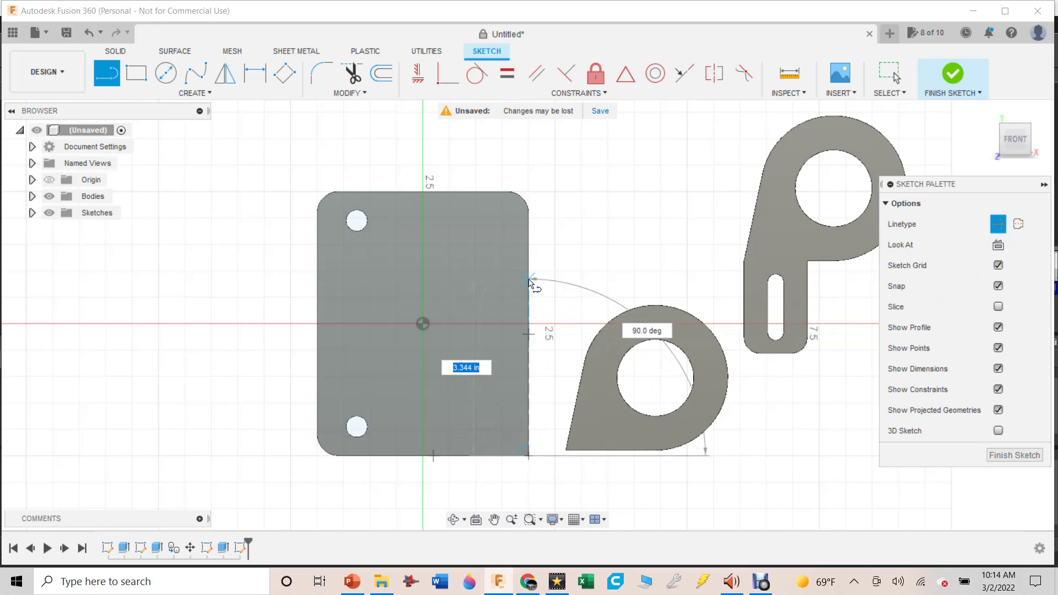
type("3")
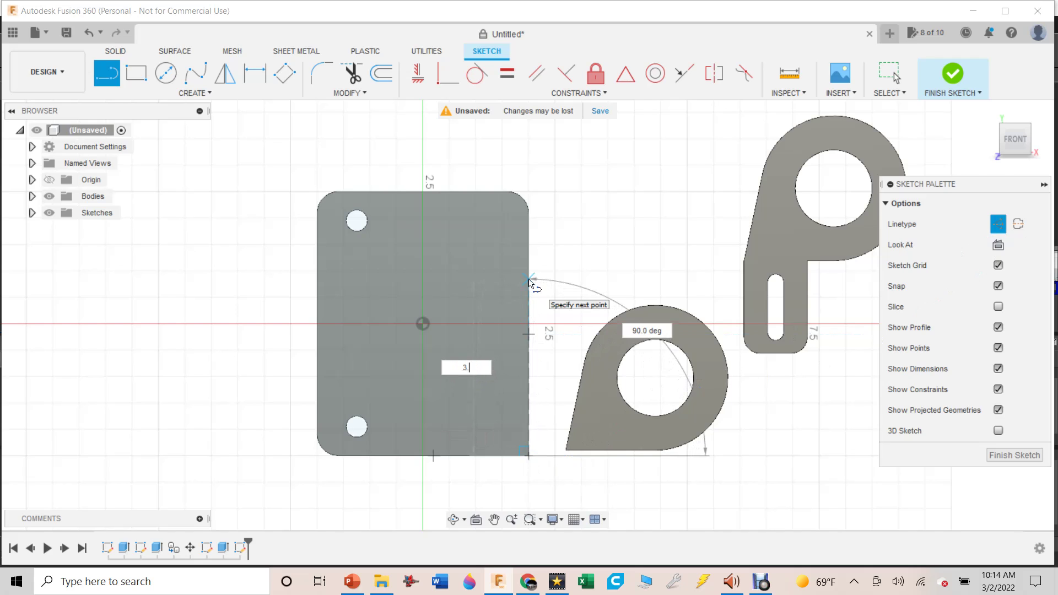
type(".8")
key("Return")
key("Escape")
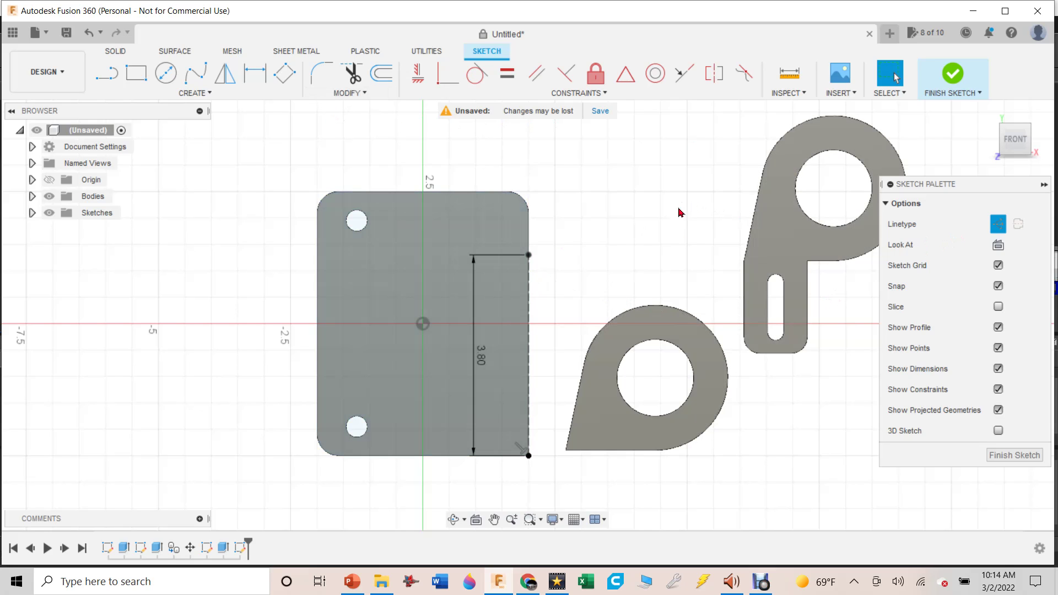
- Draw a 0.6 in horizontal construction line from the vertical line's upper end into the plate
key("l")
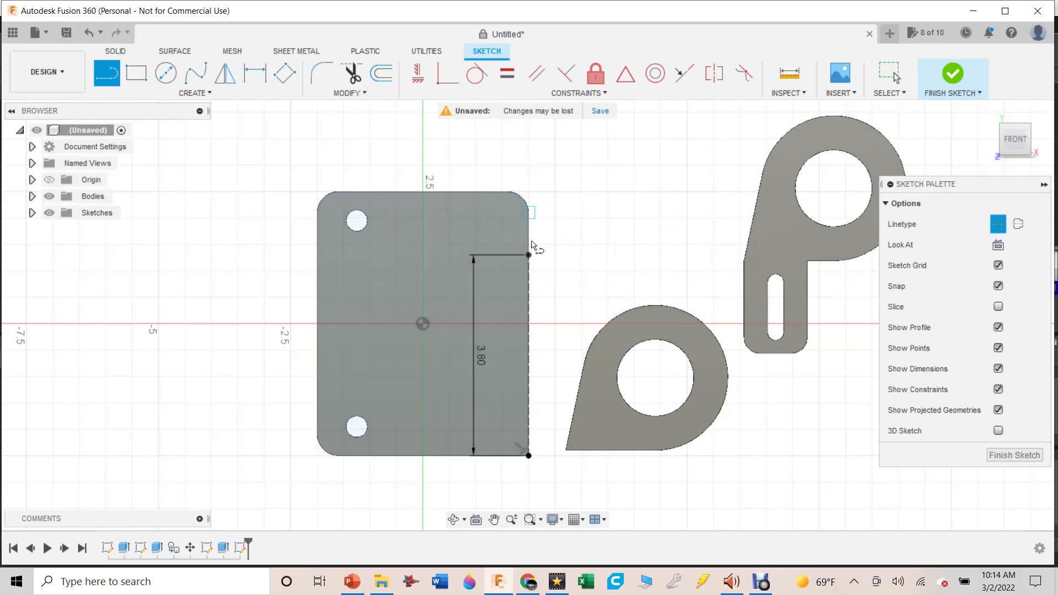
left_click(528, 255)
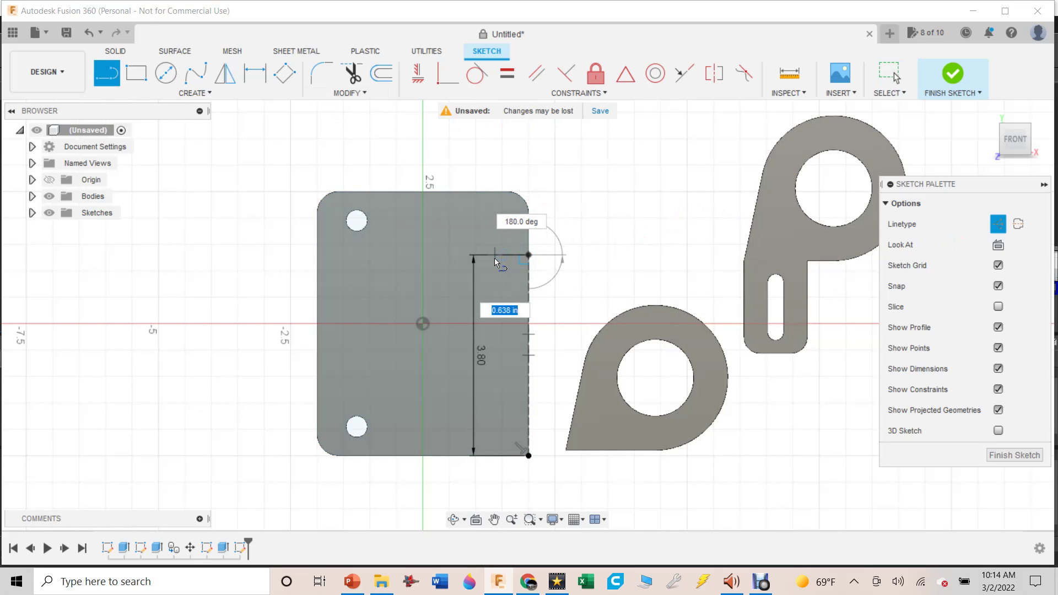
type("0.6")
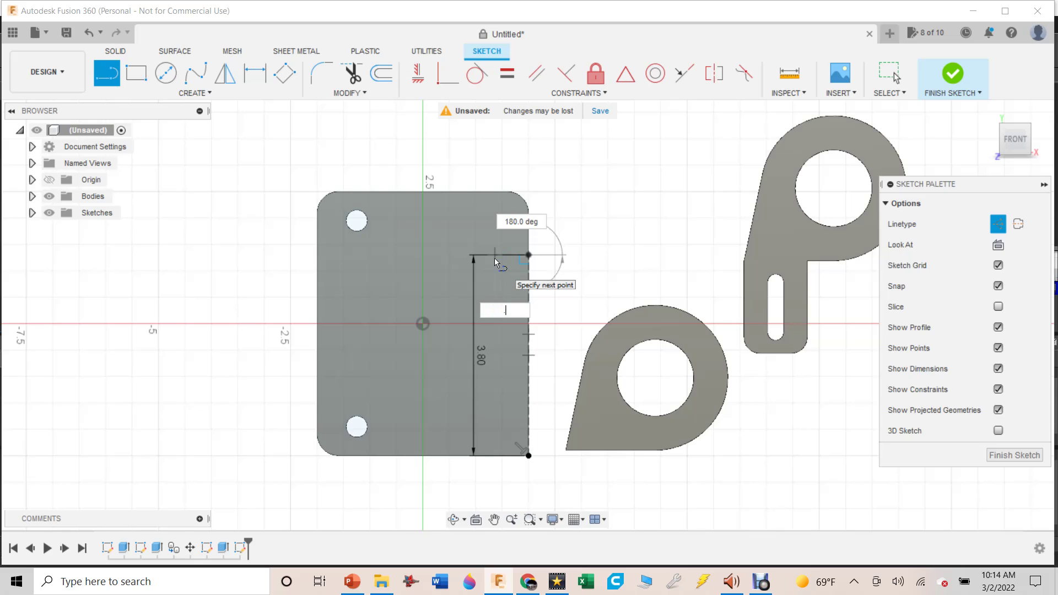
key("Return")
key("Escape")
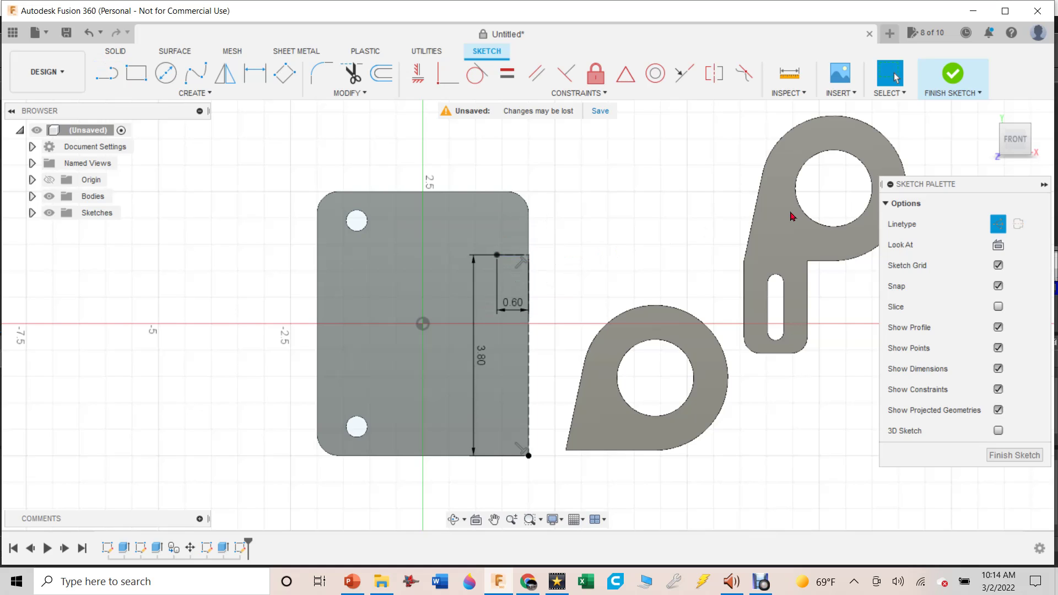
- Switch back to normal linetype and draw a 0.3 in diameter circle centred on the horizontal construction line's inner end
left_click(998, 224)
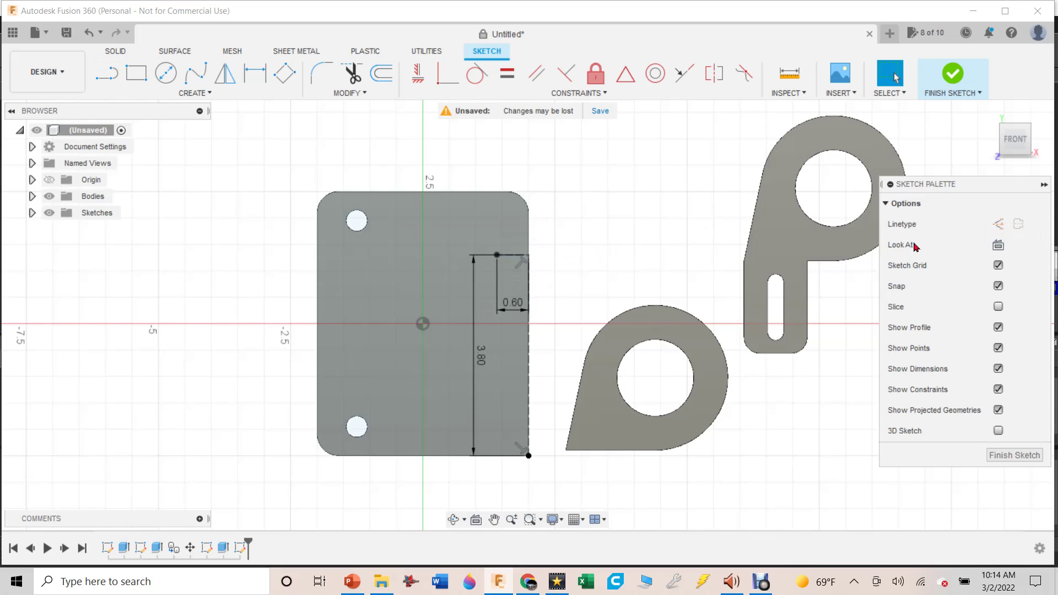
key("c")
left_click(496, 255)
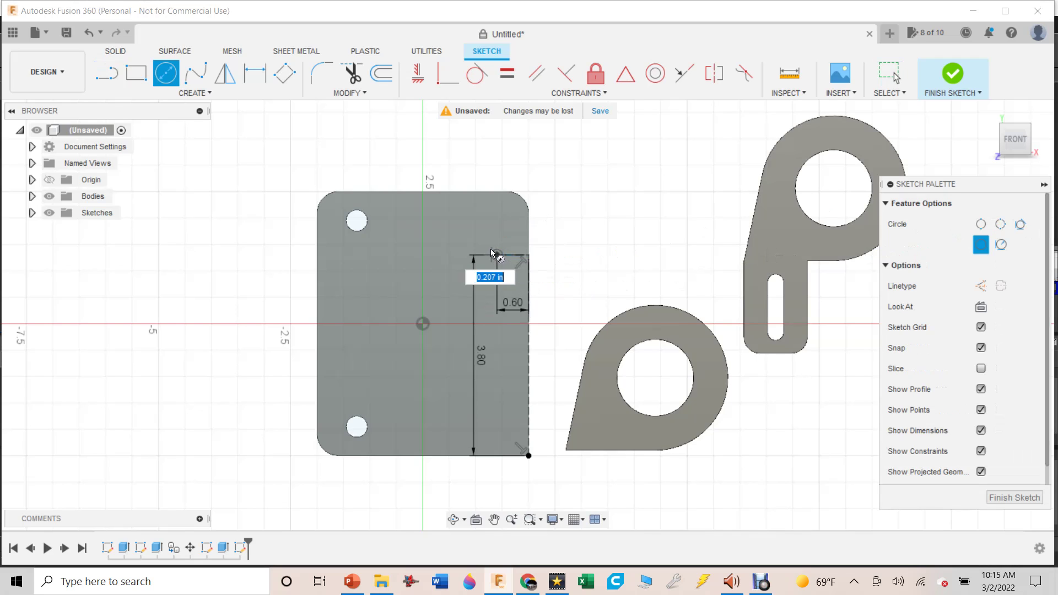
type(".3")
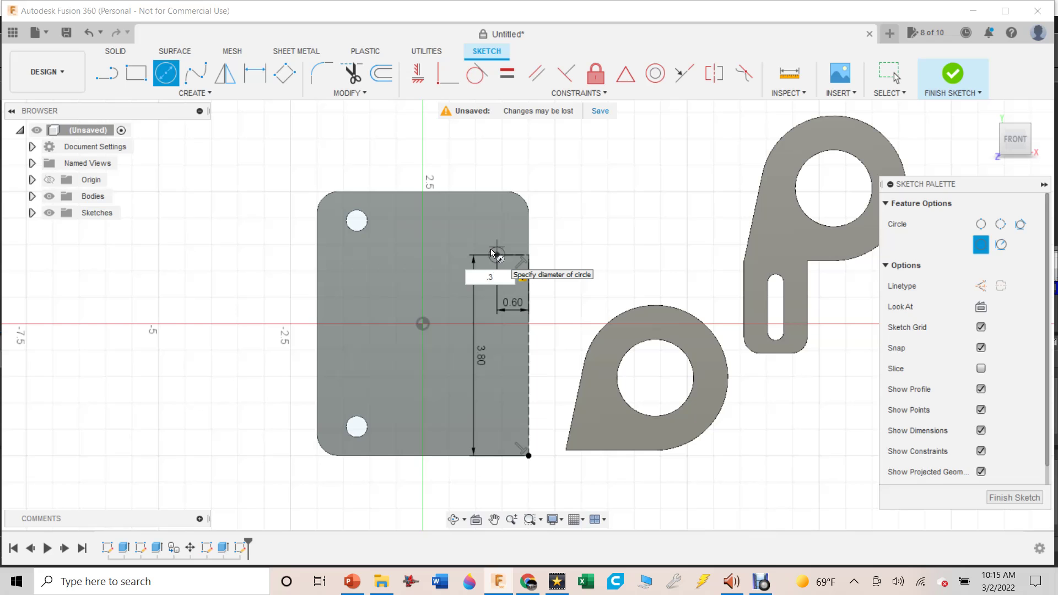
key("Return")
key("Escape")
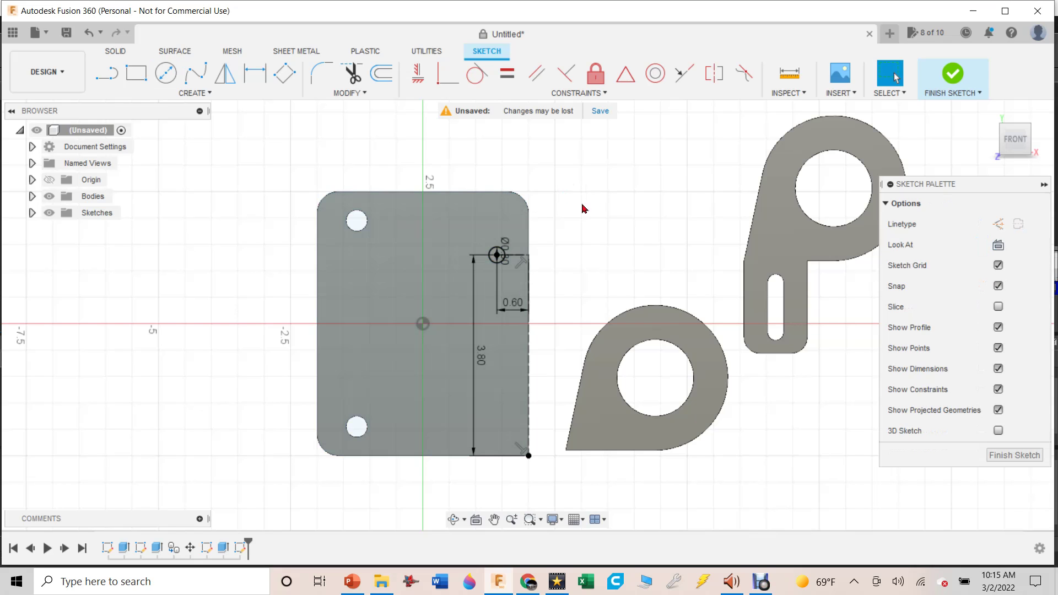
- Extrude the small circle -0.50 in as a cut to make a third hole through the plate
scroll(551, 244, "down", 1)
scroll(481, 255, "up", 3)
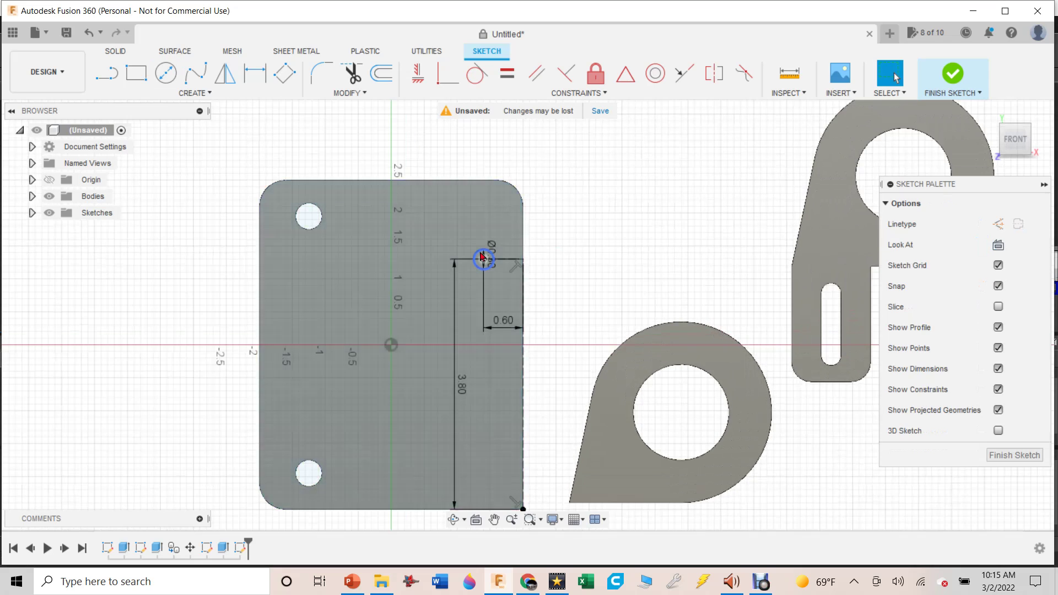
scroll(482, 255, "up", 2)
key("e")
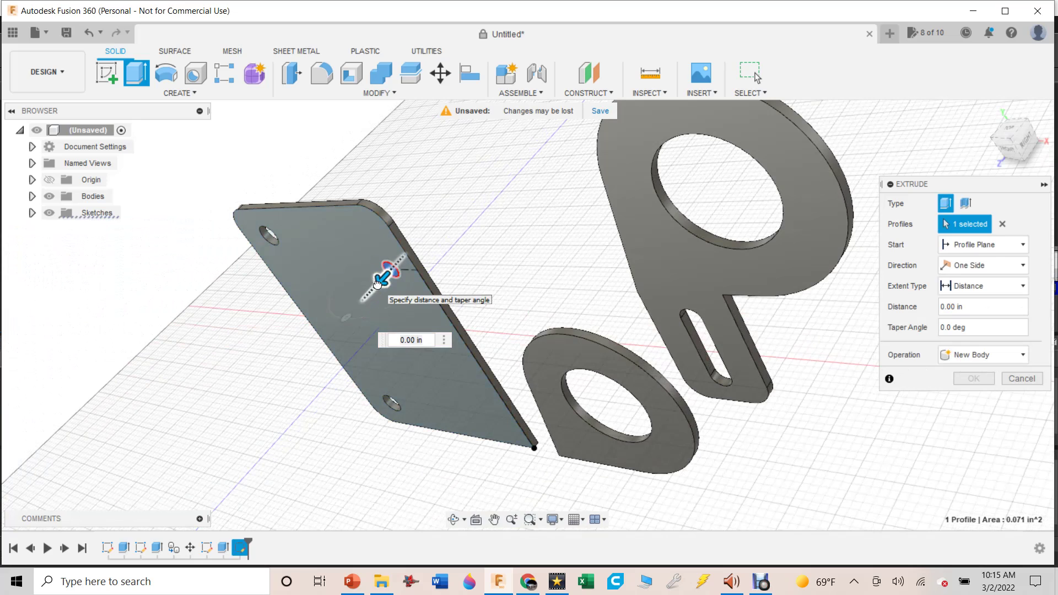
left_click_drag(375, 282, 420, 238)
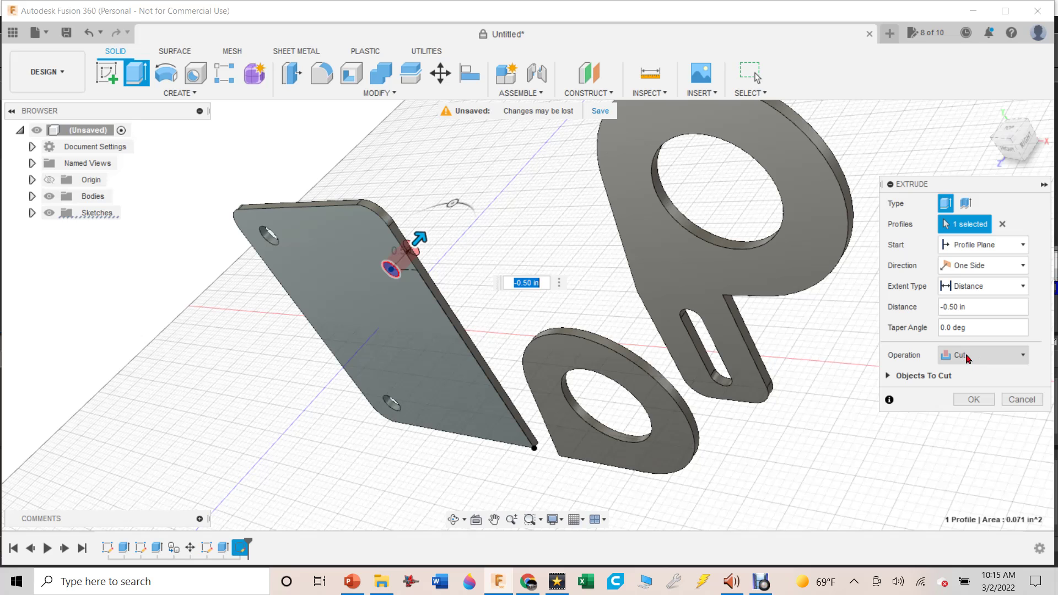
left_click(974, 400)
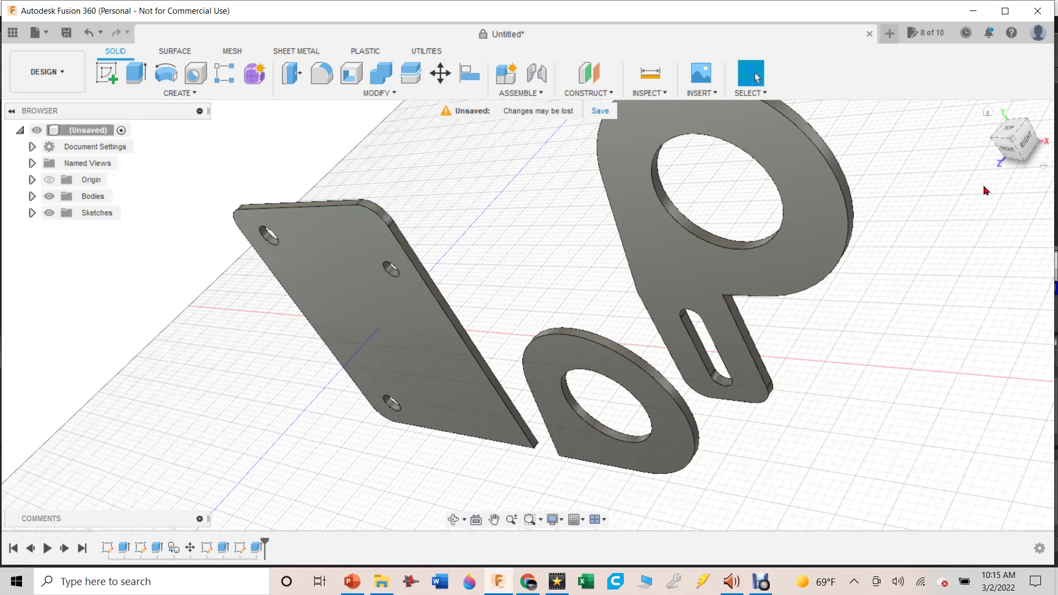
- In the front view, move the slotted teardrop body above the plate and rotate it a quarter turn counter-clockwise
left_click_drag(1005, 157, 1013, 146)
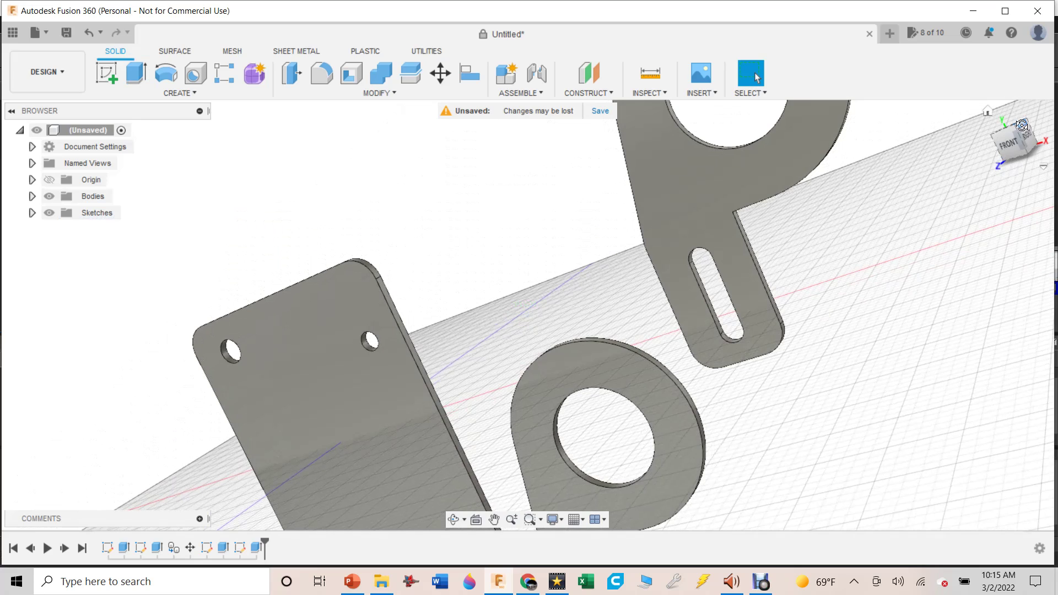
left_click(1012, 145)
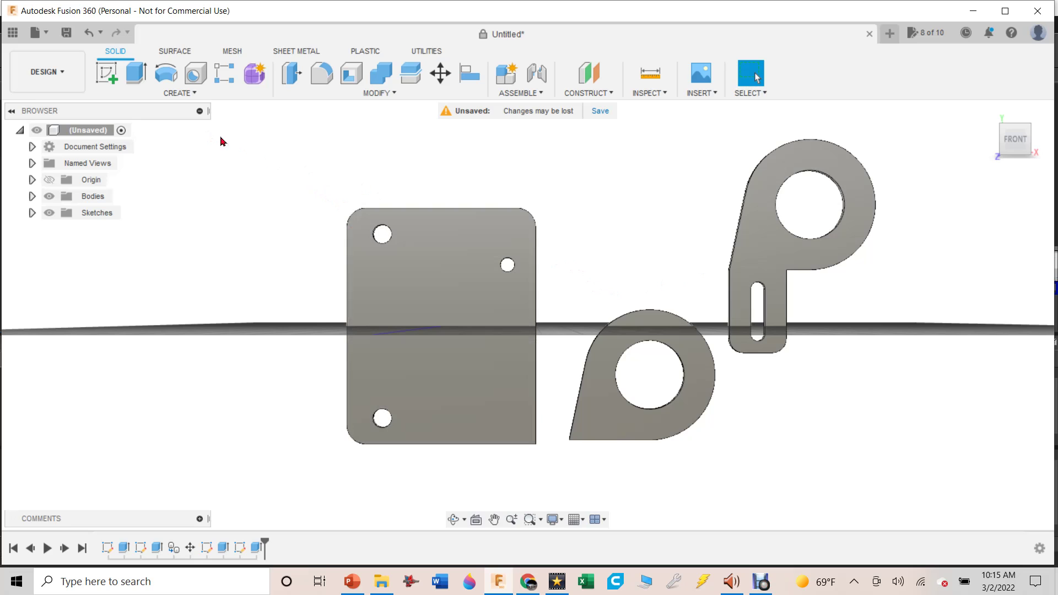
key("m")
left_click(786, 255)
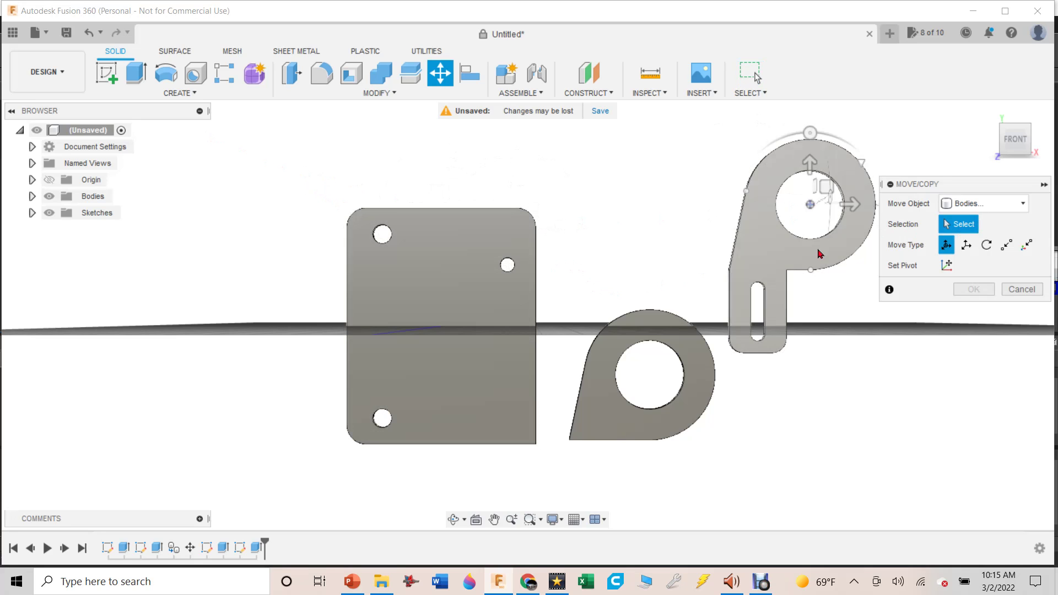
key("Escape")
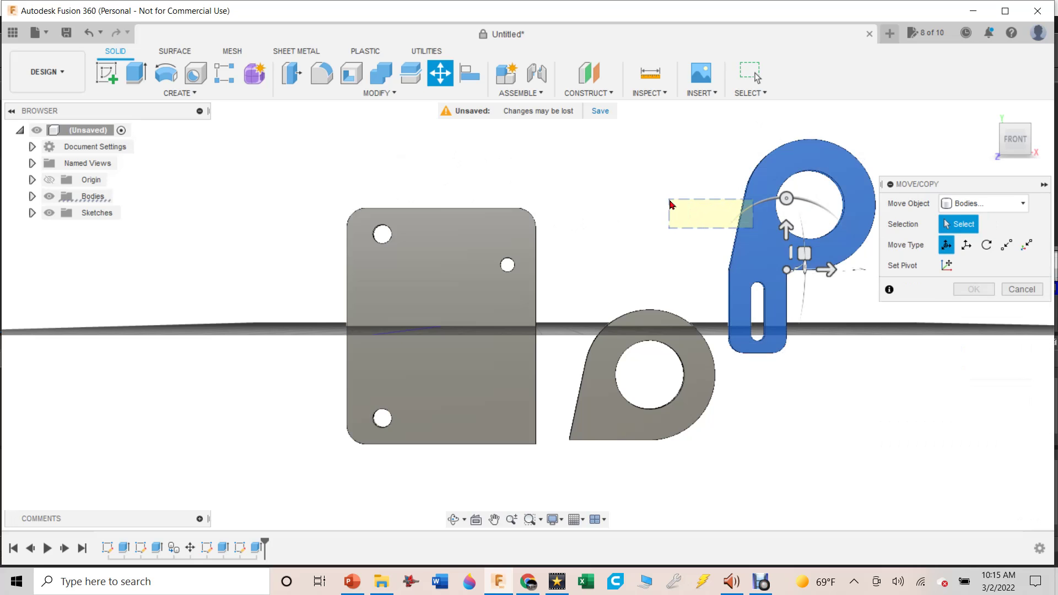
key("m")
left_click(772, 235)
left_click_drag(772, 235, 433, 166)
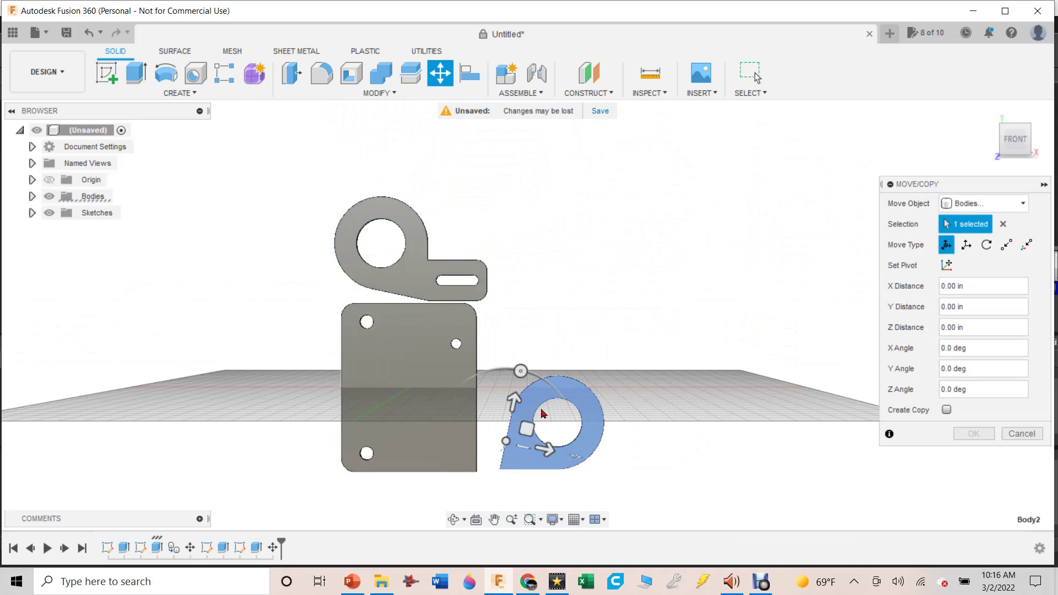
- Rotate the slotted teardrop body above the plate by -25 degrees about Z so its tab slants upward
left_click_drag(543, 414, 425, 182)
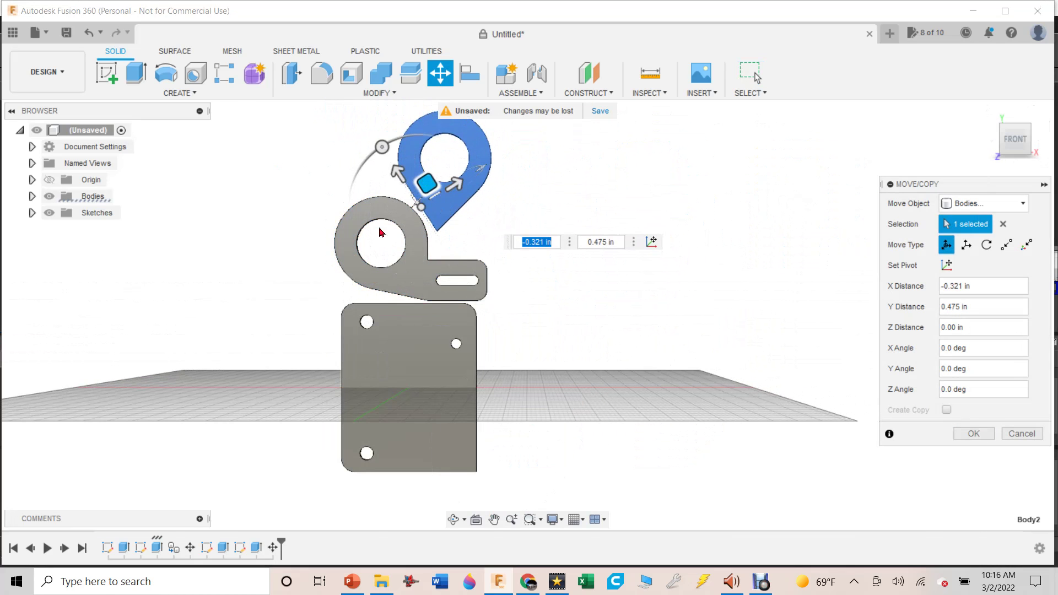
type("m")
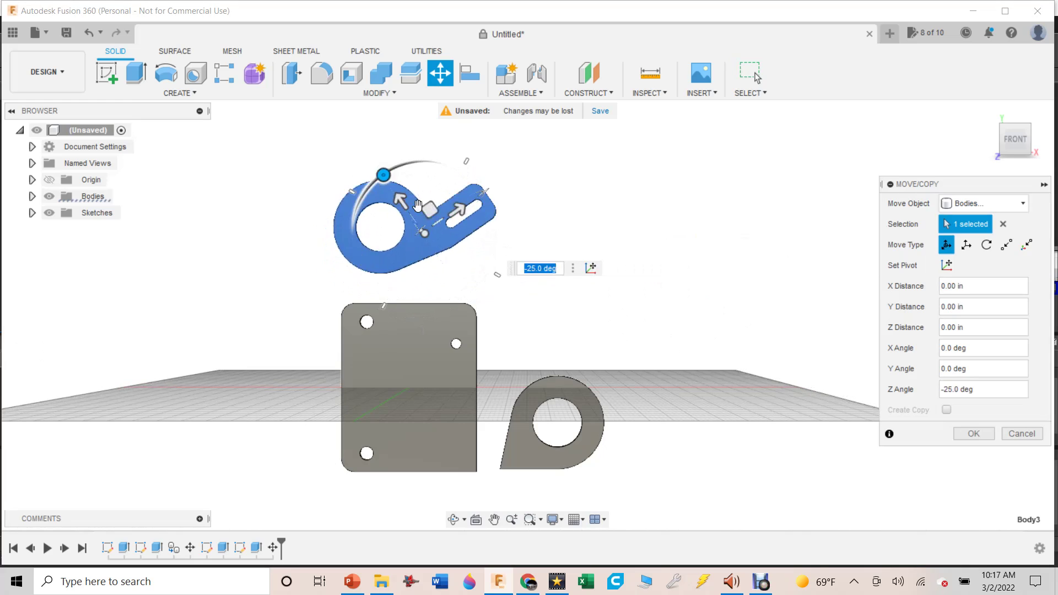
left_click(548, 444)
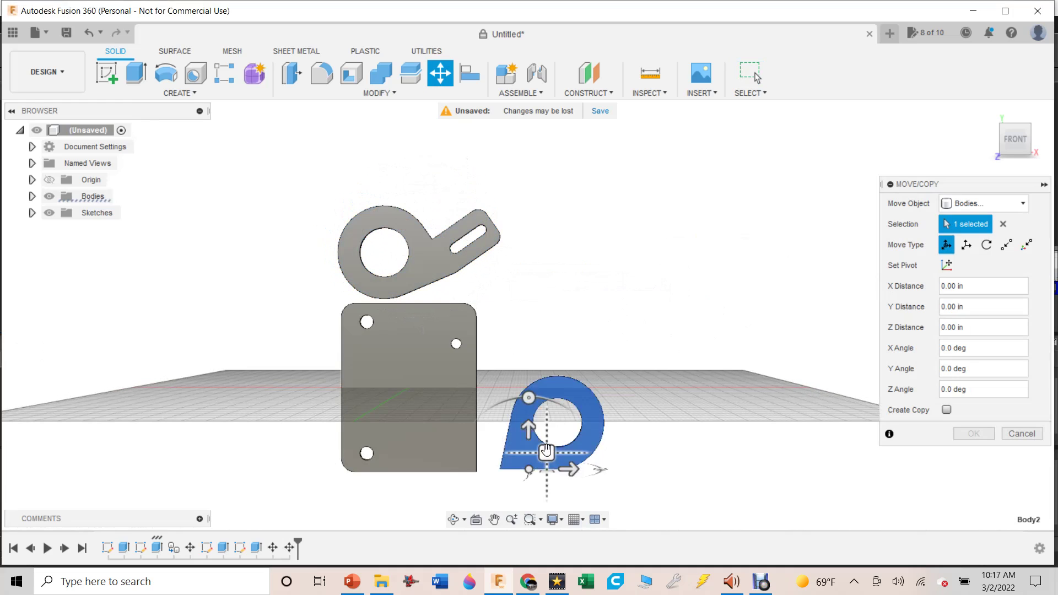
left_click_drag(548, 445, 440, 182)
key("Escape")
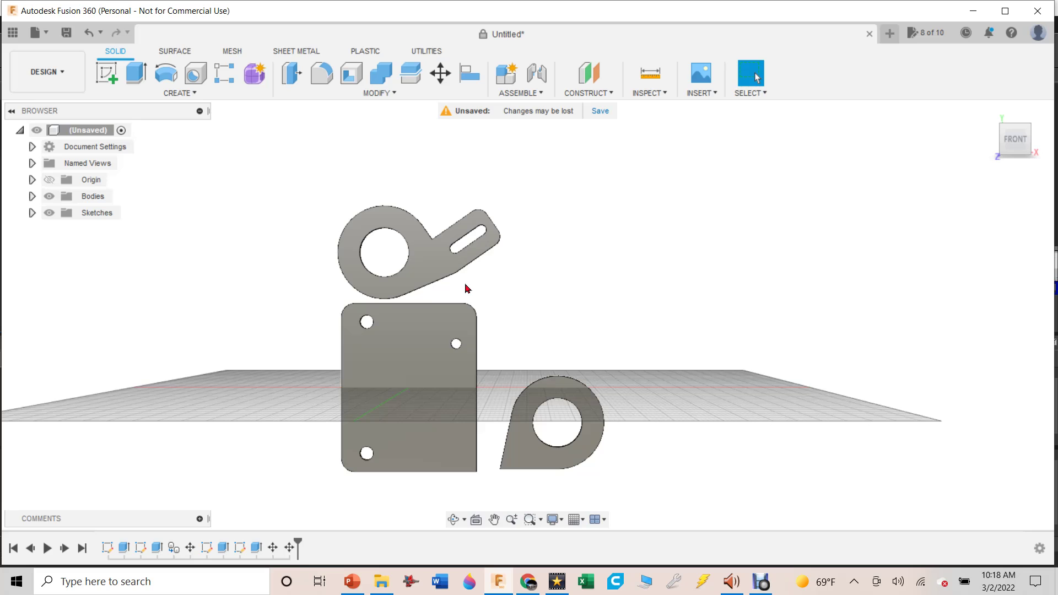
- Move the slotted teardrop body beside the plate, just above the other teardrop, and rotate it -20 degrees about Z
key("m")
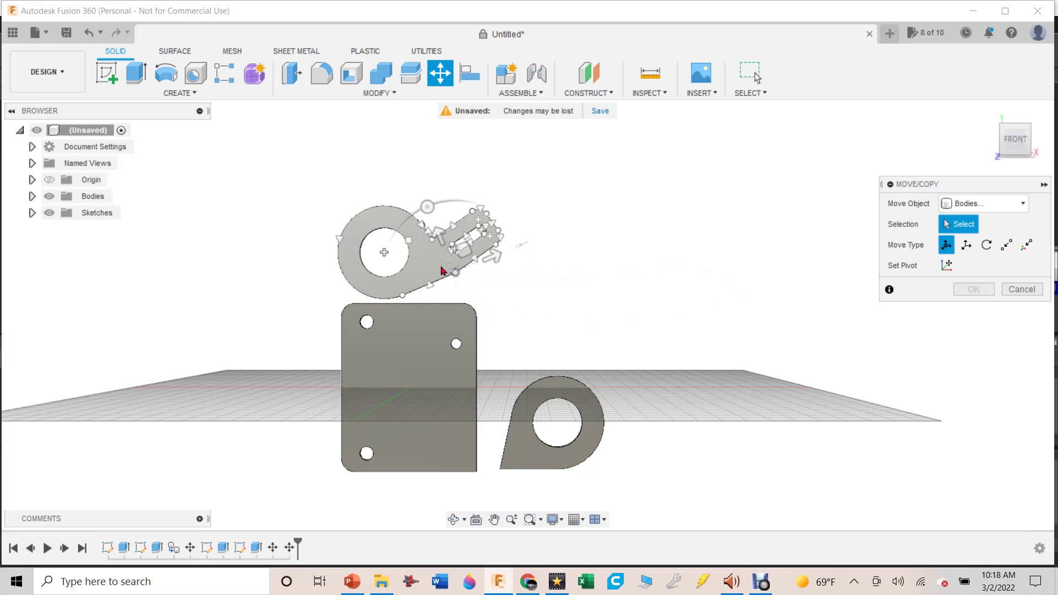
left_click(431, 265)
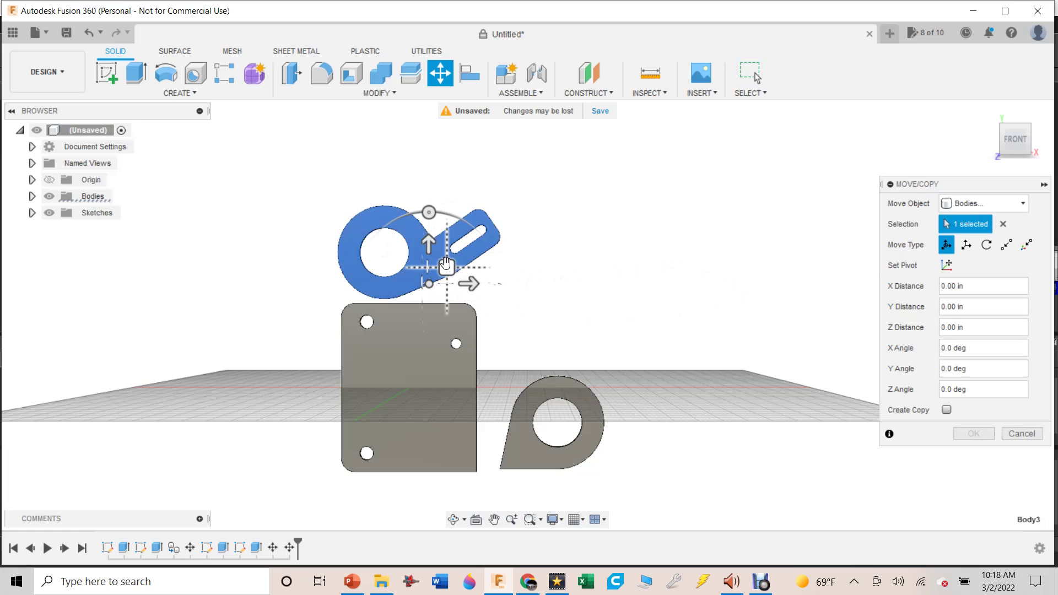
left_click_drag(447, 267, 602, 278)
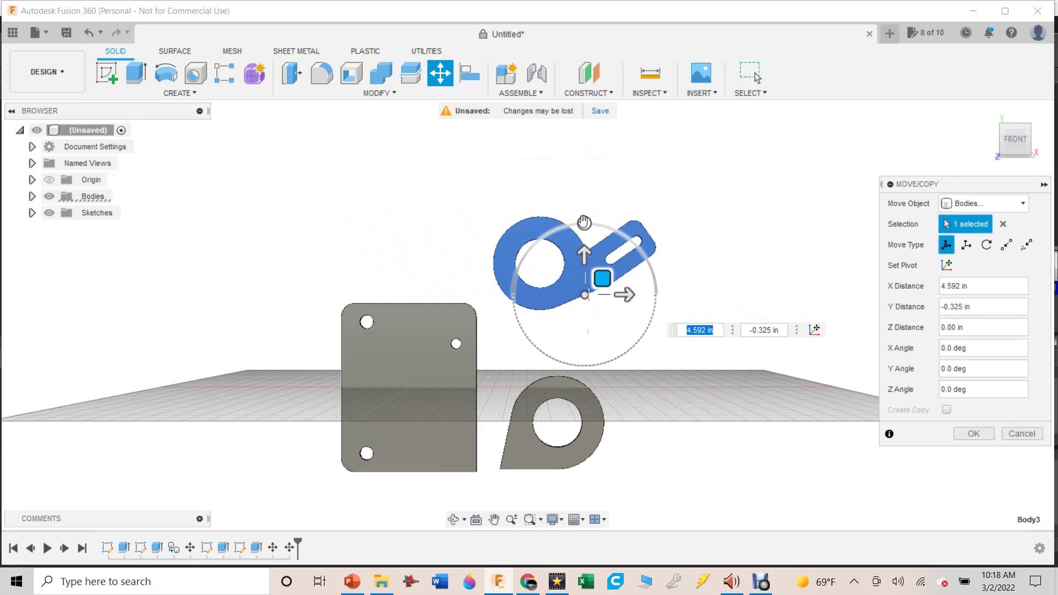
left_click_drag(585, 224, 613, 226)
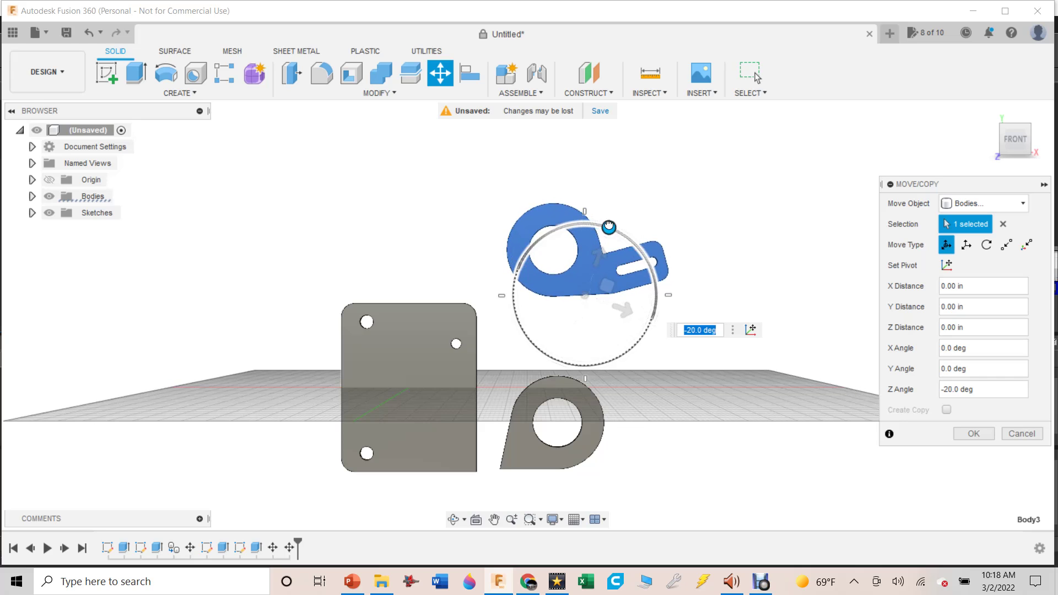
left_click_drag(609, 288, 591, 346)
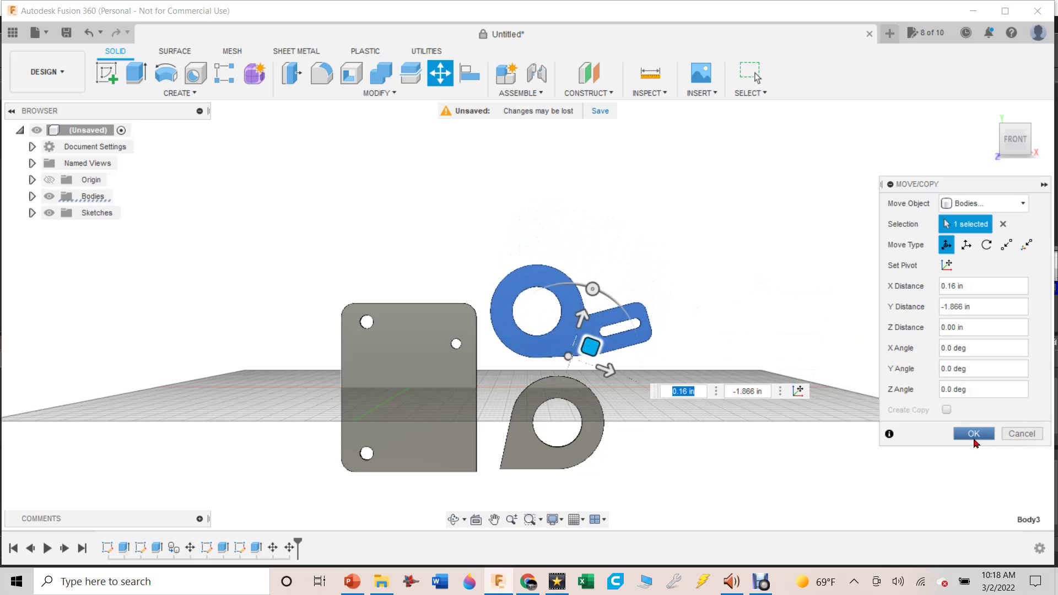
left_click(972, 435)
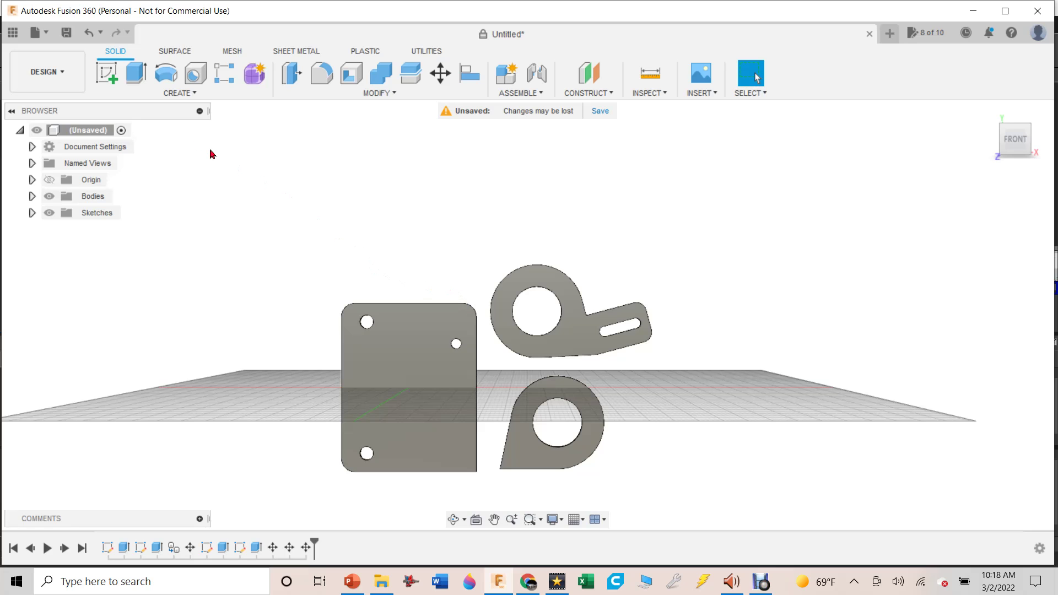
- In the Manufacture workspace, create a cutting setup for the plate body with its origin at the stock's upper-left corner
left_click(62, 85)
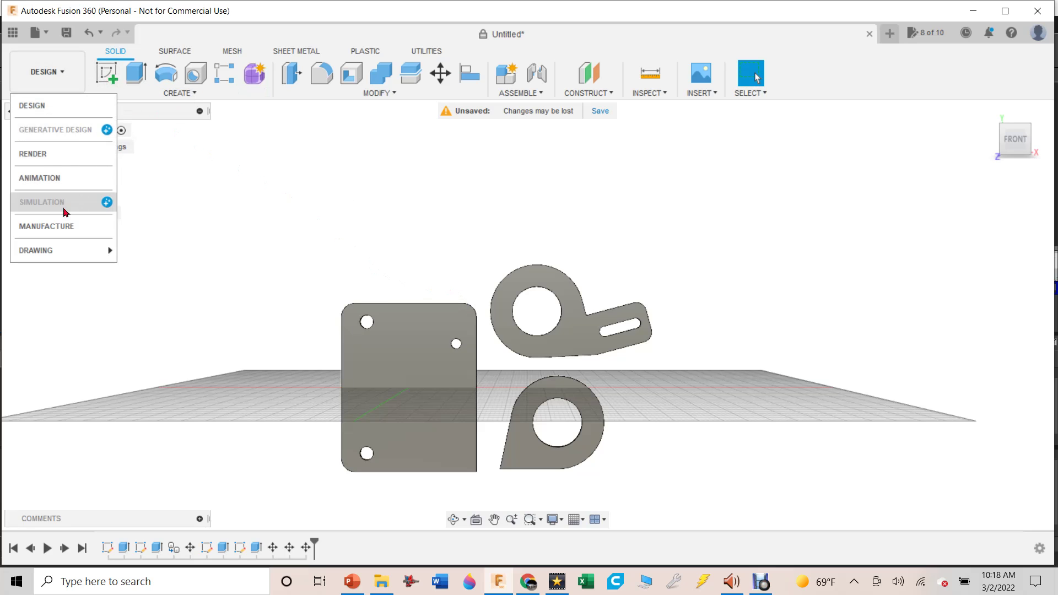
left_click(64, 227)
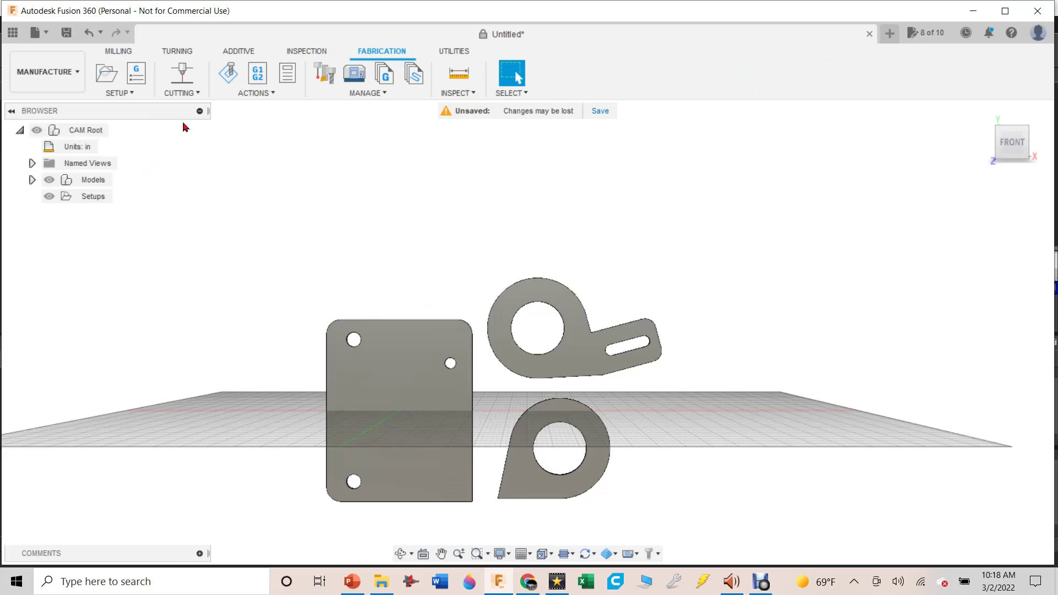
left_click(110, 76)
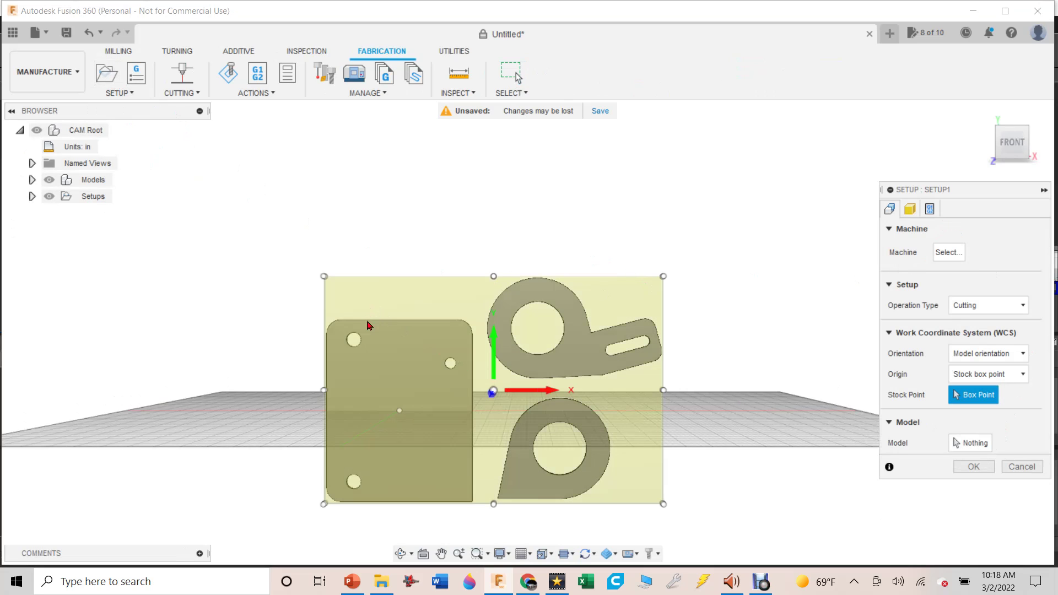
left_click(974, 444)
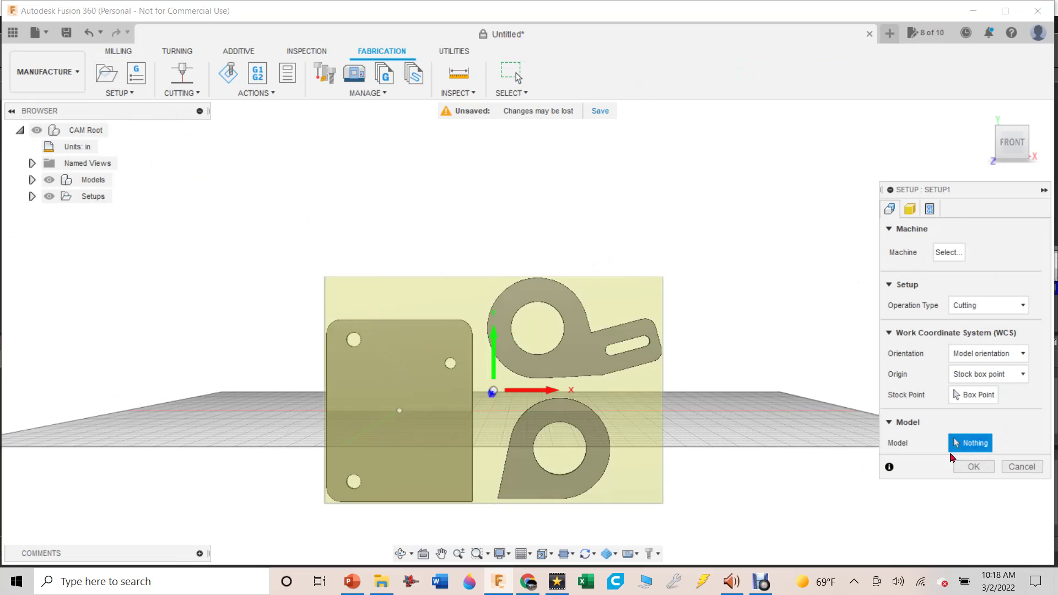
left_click(425, 416)
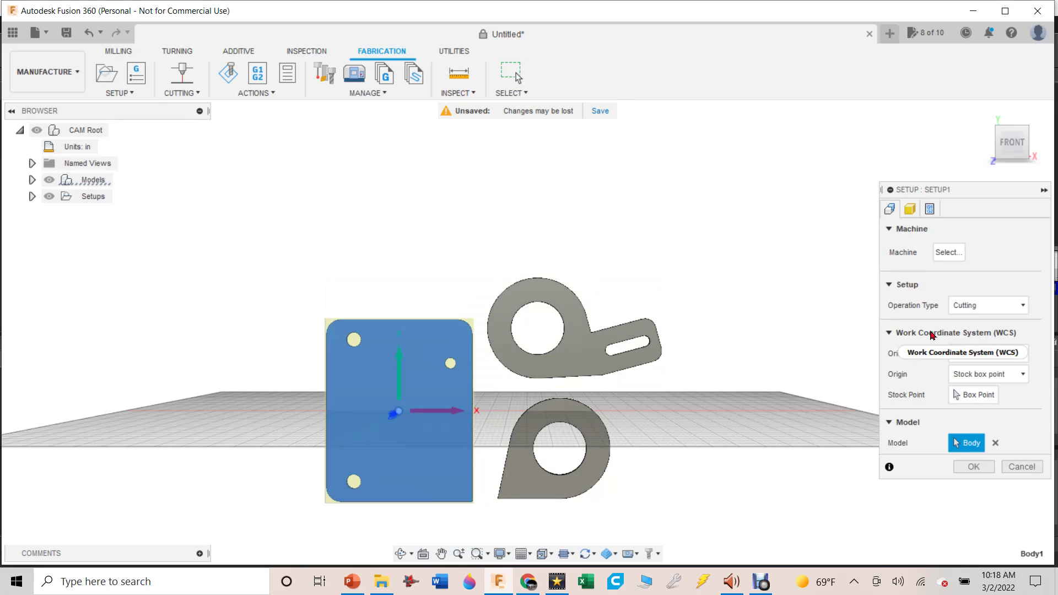
left_click(976, 398)
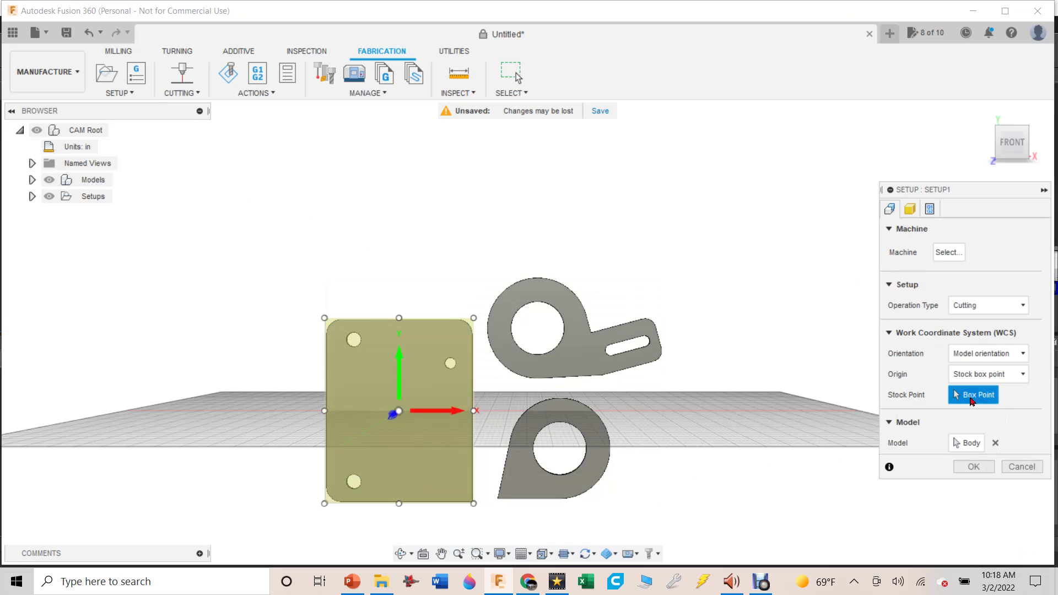
left_click(324, 319)
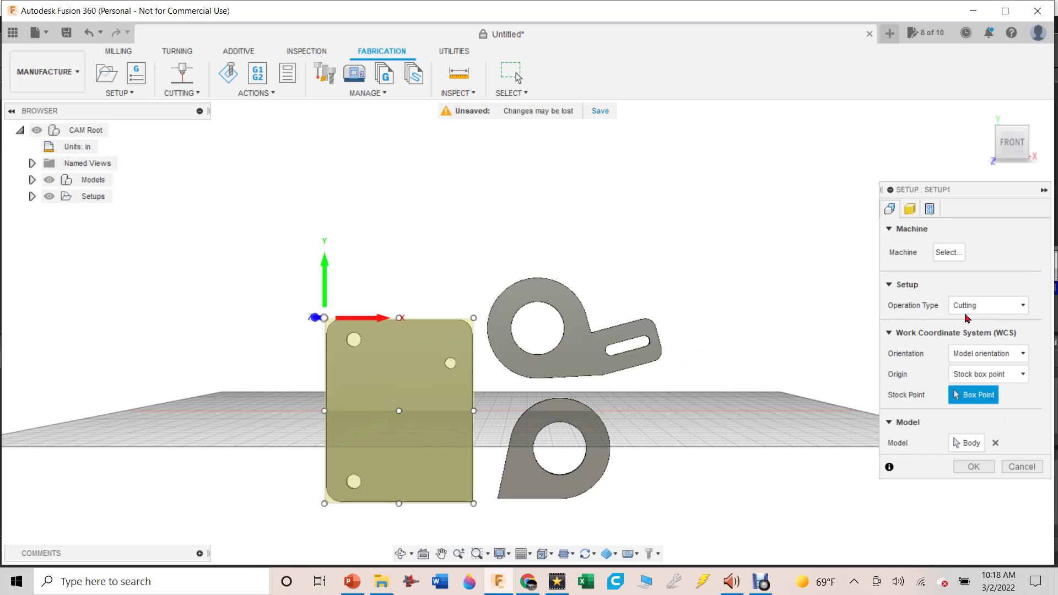
- Name the setup's program "Disc Mounting Plate" and finish the setup
left_click(931, 214)
double_click(1007, 249)
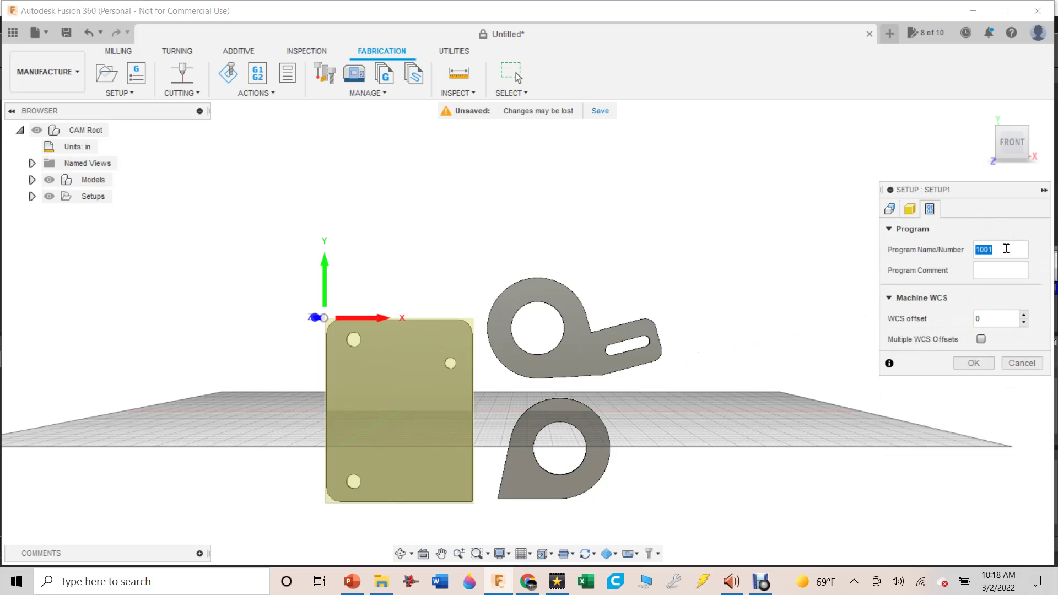
type("D")
type("isc Mounting Plate")
left_click(974, 365)
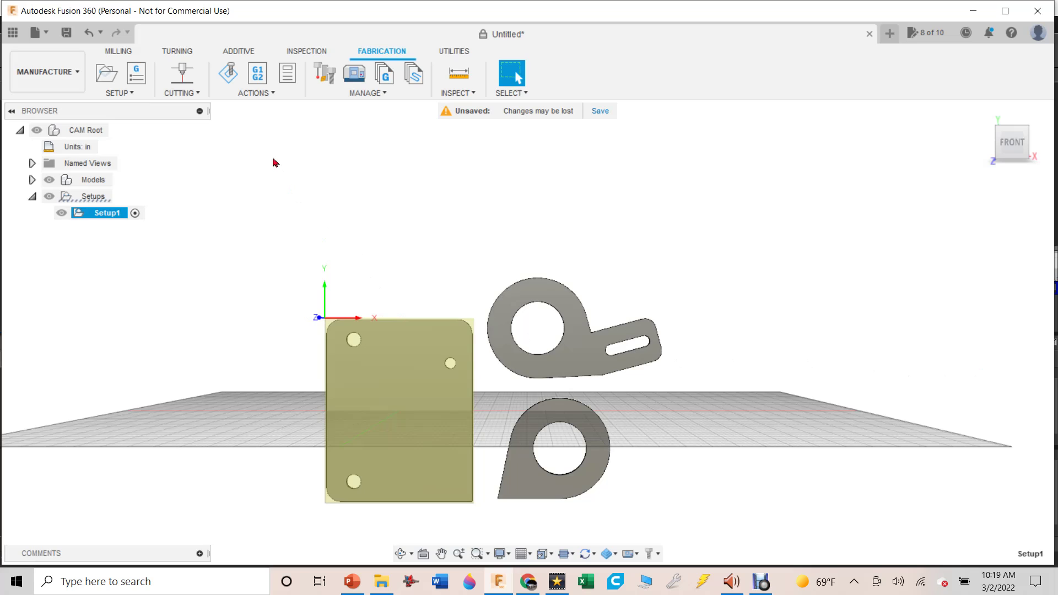
- Start a 2D Profile cutting operation using the Razorweld 45 CNC plasma cutter from the local tool library
left_click(182, 73)
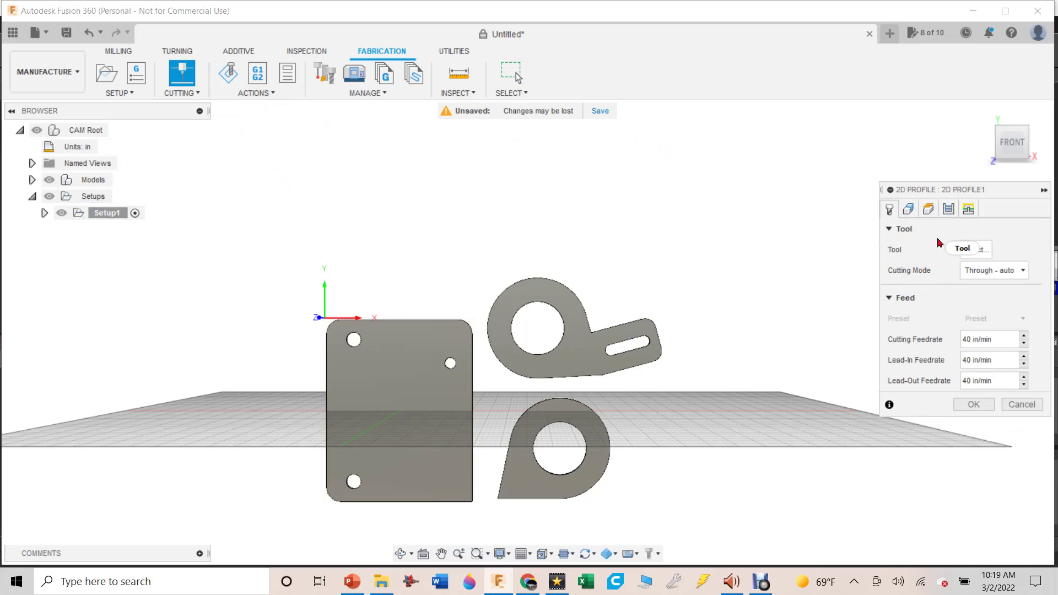
left_click(976, 250)
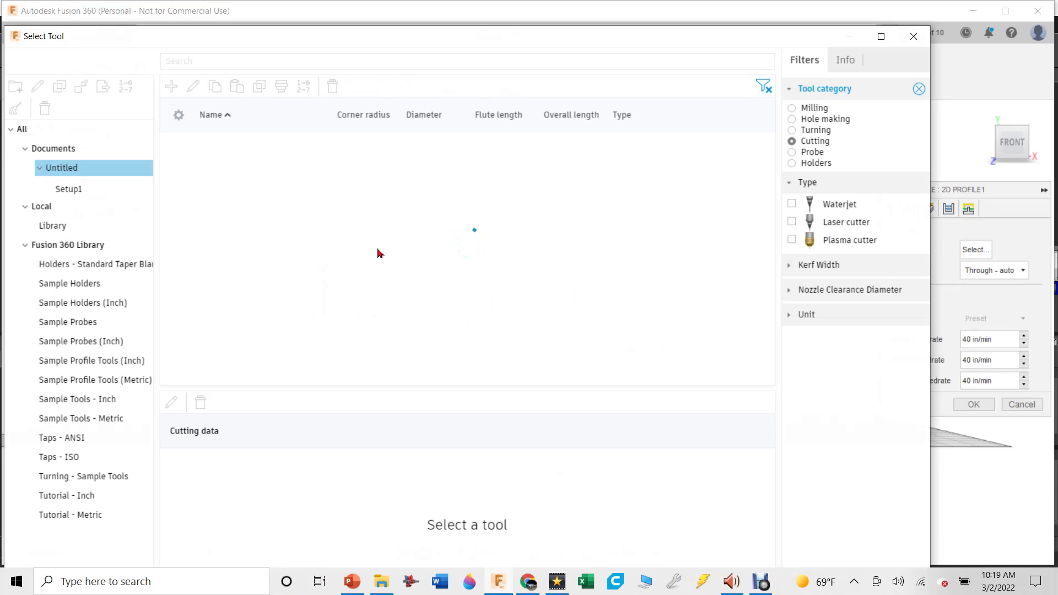
left_click(57, 226)
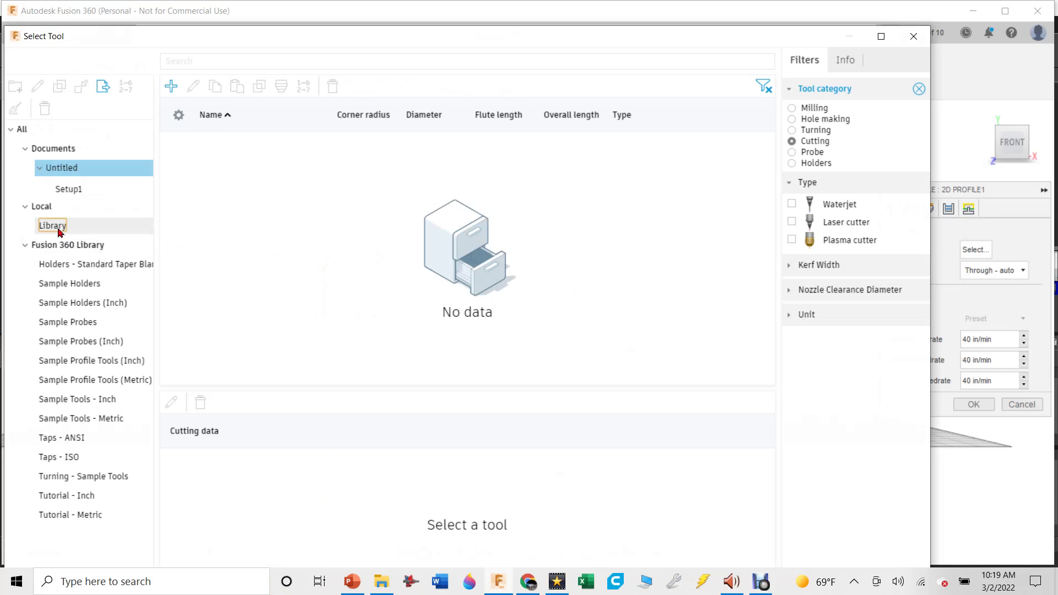
left_click(57, 226)
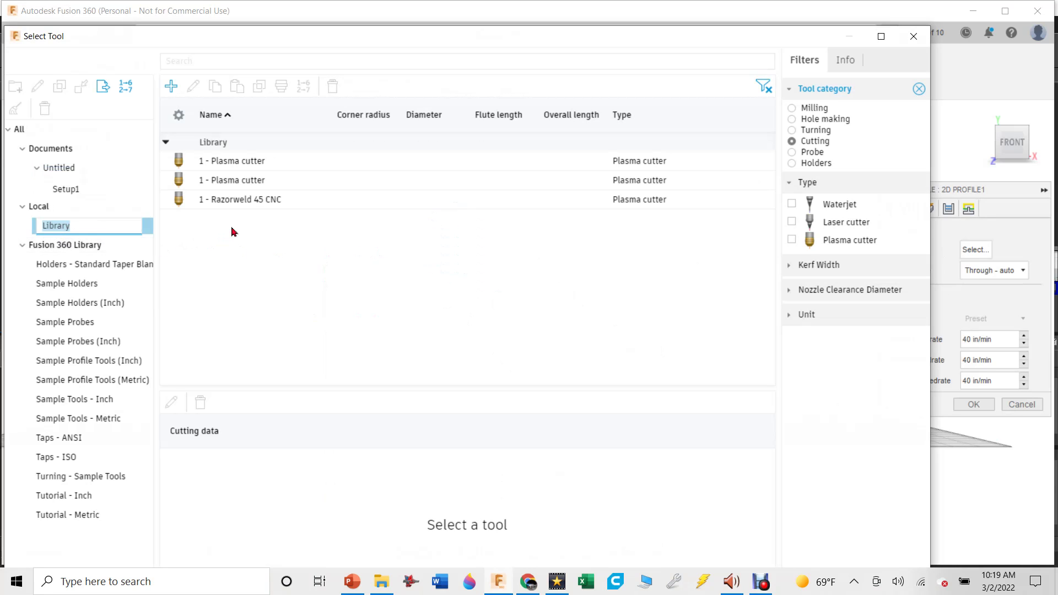
double_click(259, 201)
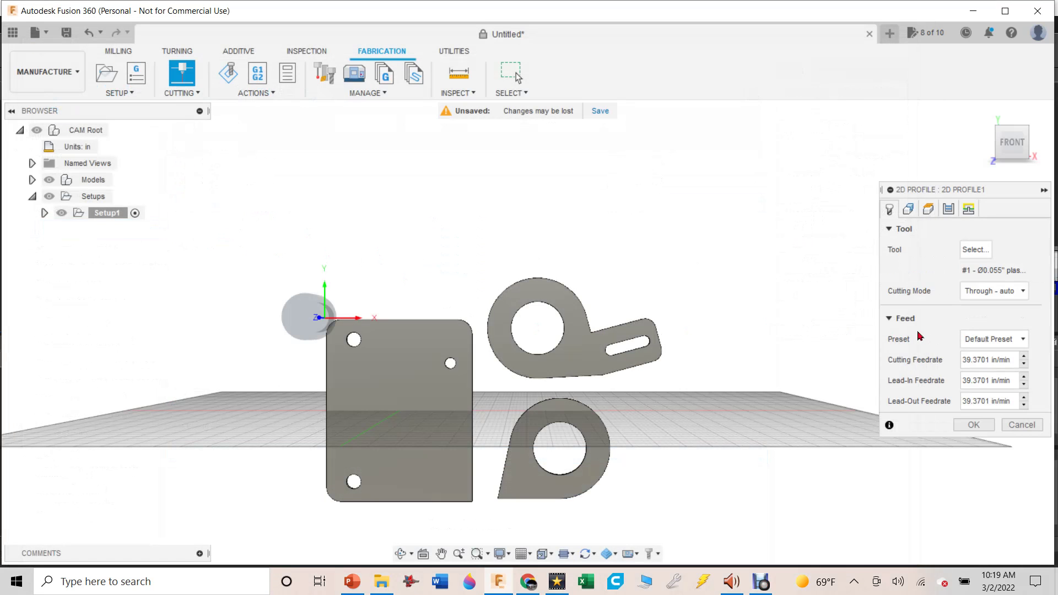
- Set the profile's cutting feedrate and lead-in feedrate to 100 in/min
left_click(1017, 362)
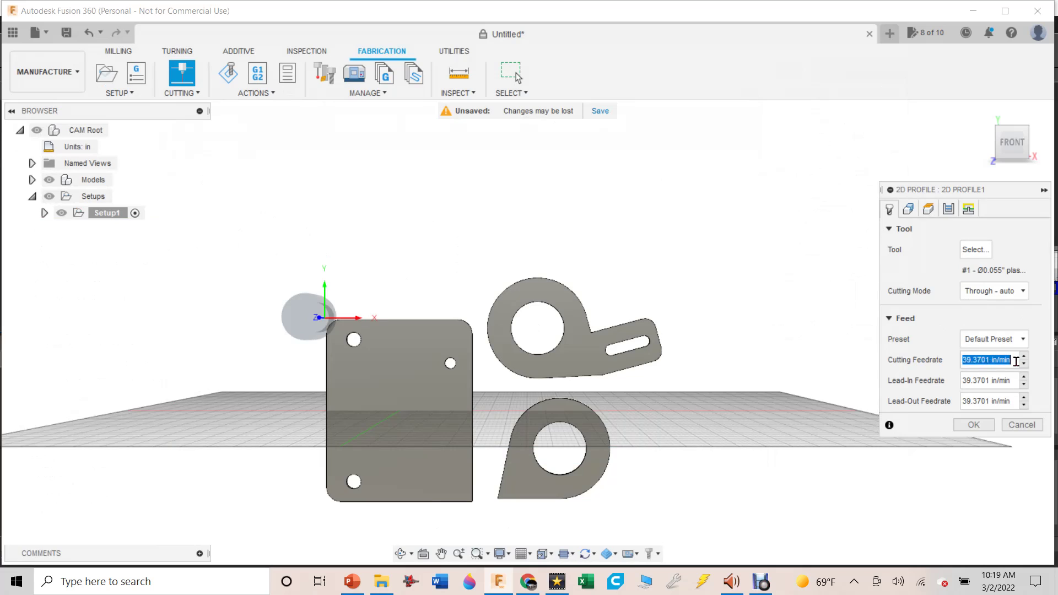
double_click(1018, 362)
triple_click(1017, 361)
type("100")
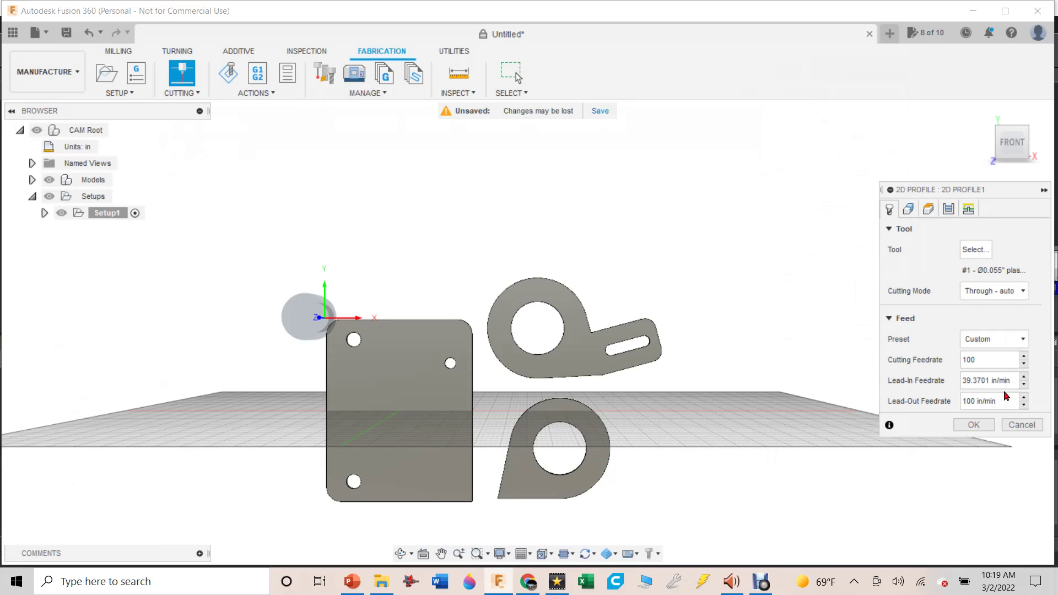
double_click(1009, 380)
triple_click(1013, 380)
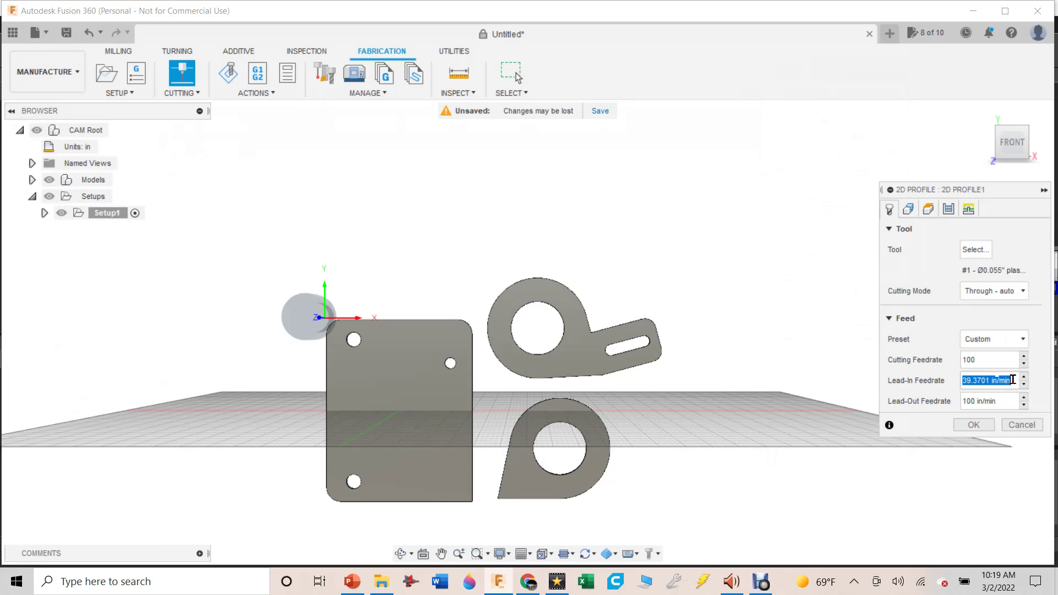
double_click(1014, 380)
triple_click(1013, 380)
type("100")
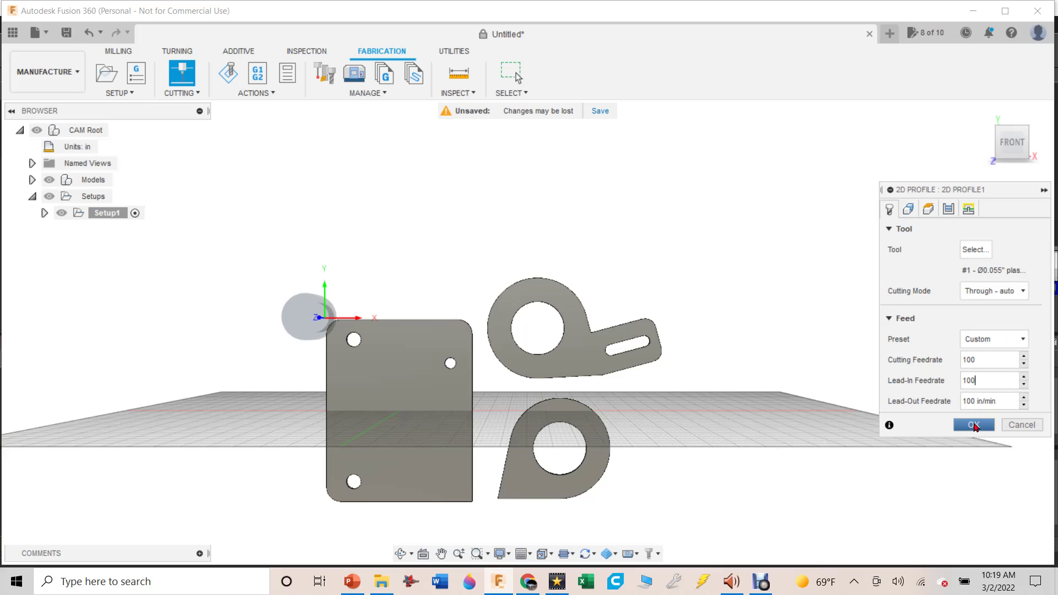
- Select the plate's front face as the cutting contour and review the profile's pass settings
left_click(908, 209)
left_click(421, 414)
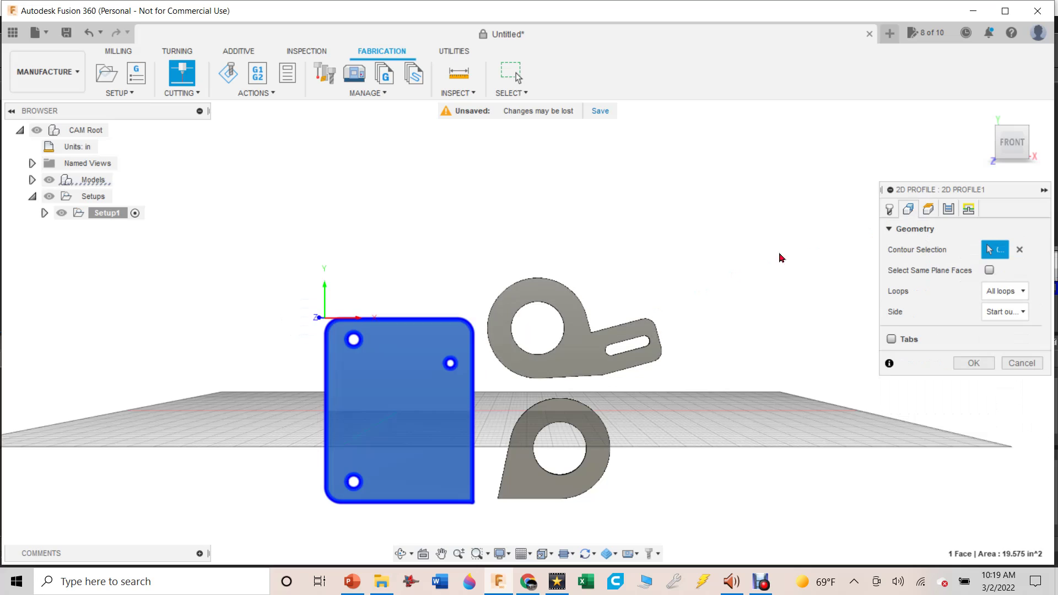
left_click(930, 210)
left_click(949, 208)
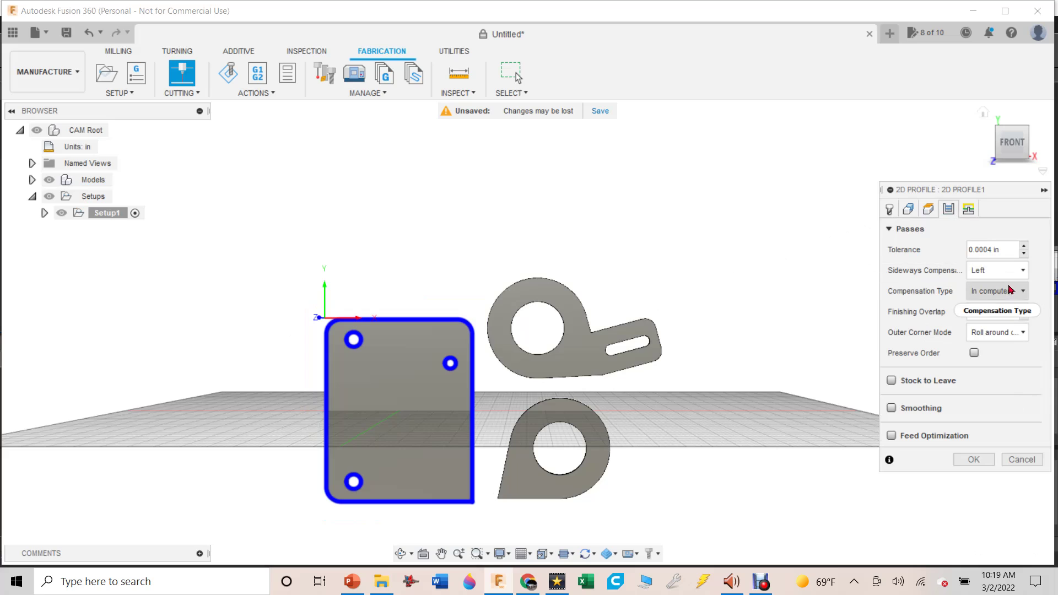
- Set the lead-in distance to .1 in, sweep angle to 90 degrees and radius to .05 in, and generate the profile entering at the plate's lower-left corner
left_click(970, 210)
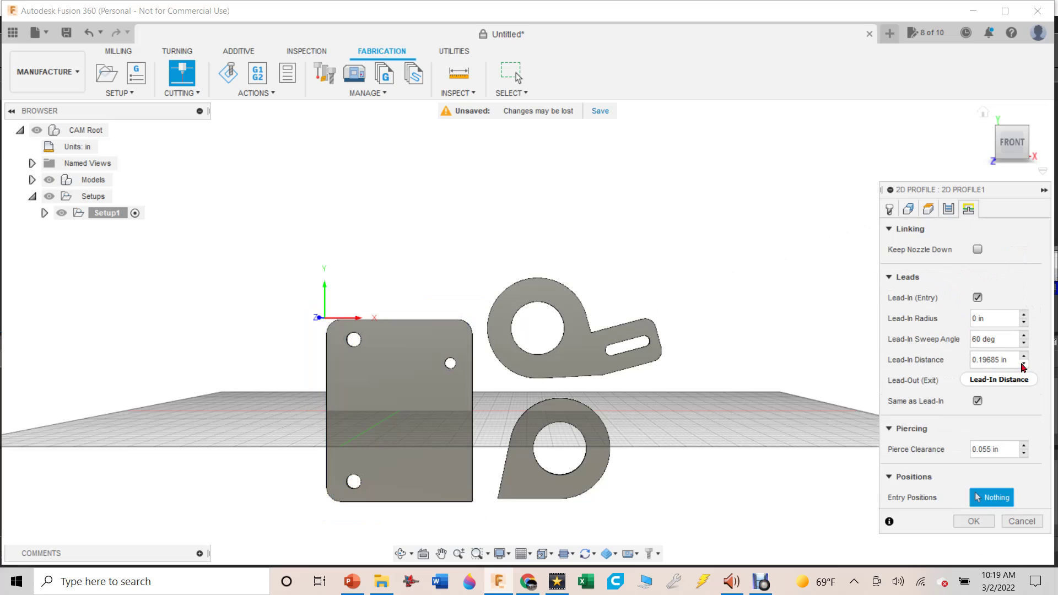
left_click(1004, 362)
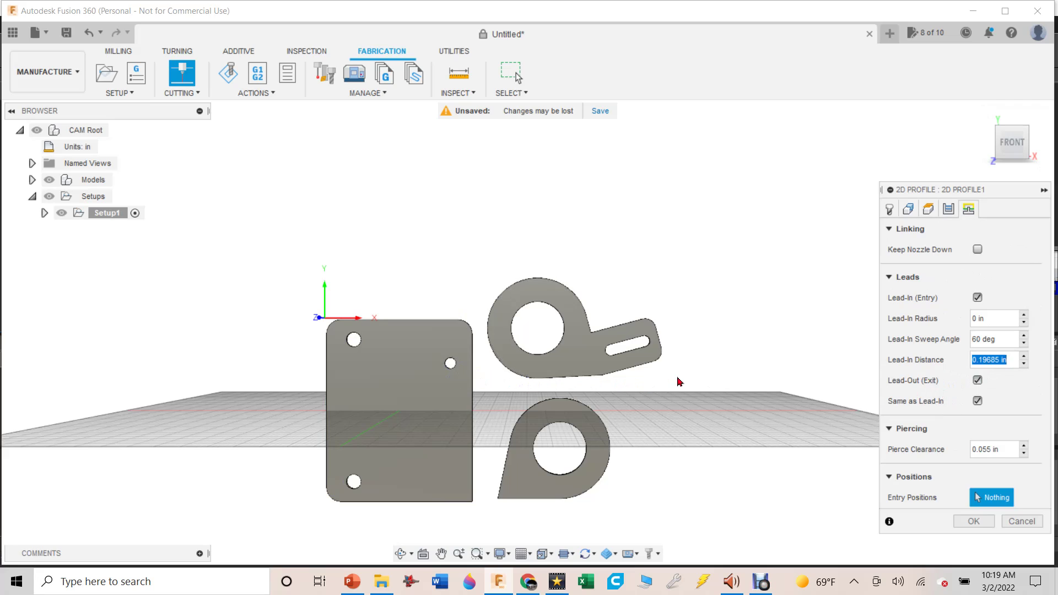
key("BackSpace")
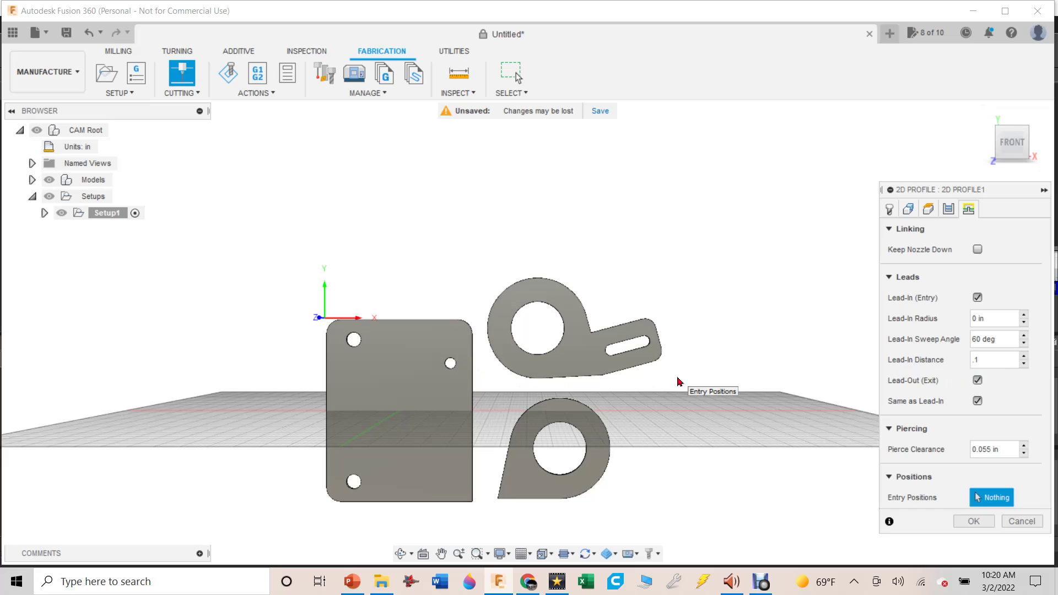
triple_click(984, 335)
type("90")
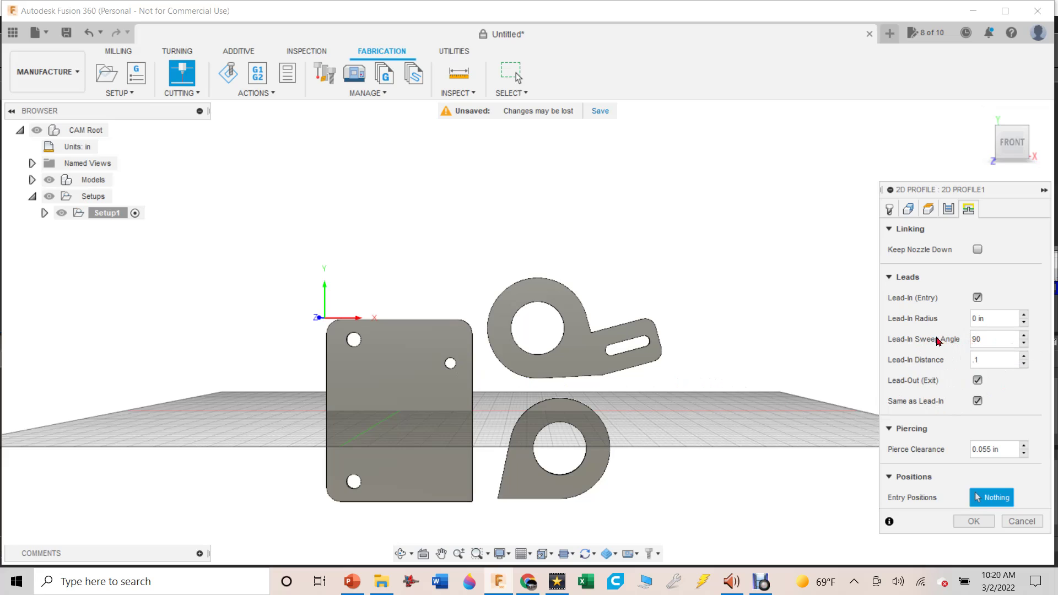
double_click(991, 316)
key("BackSpace")
left_click(333, 500)
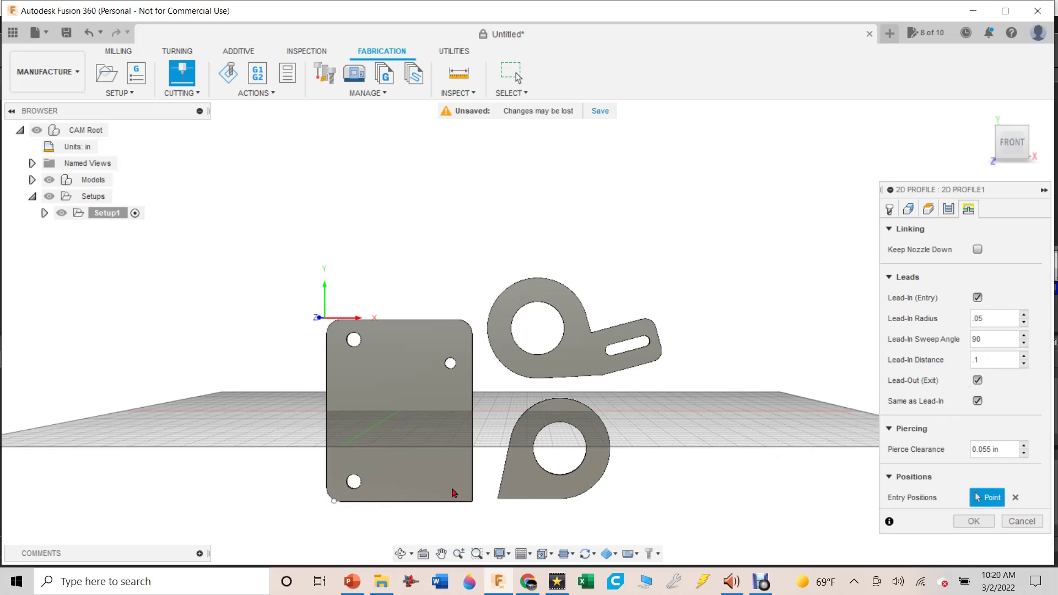
left_click(974, 521)
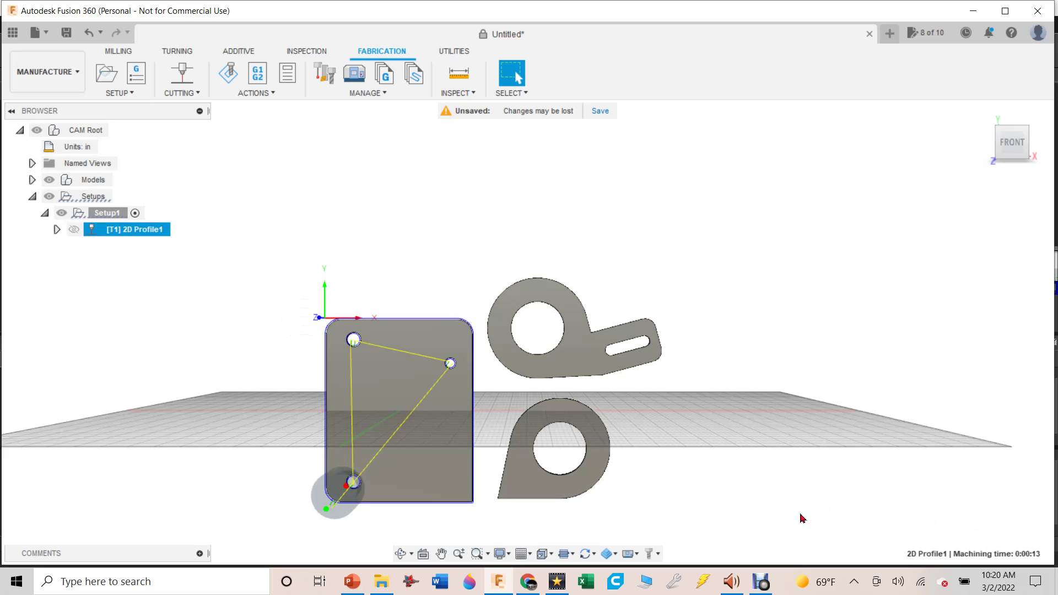
- Examine the lead-ins and cutting path around the plate's holes and run a simulation of the plate's 2D profile
scroll(363, 472, "up", 4)
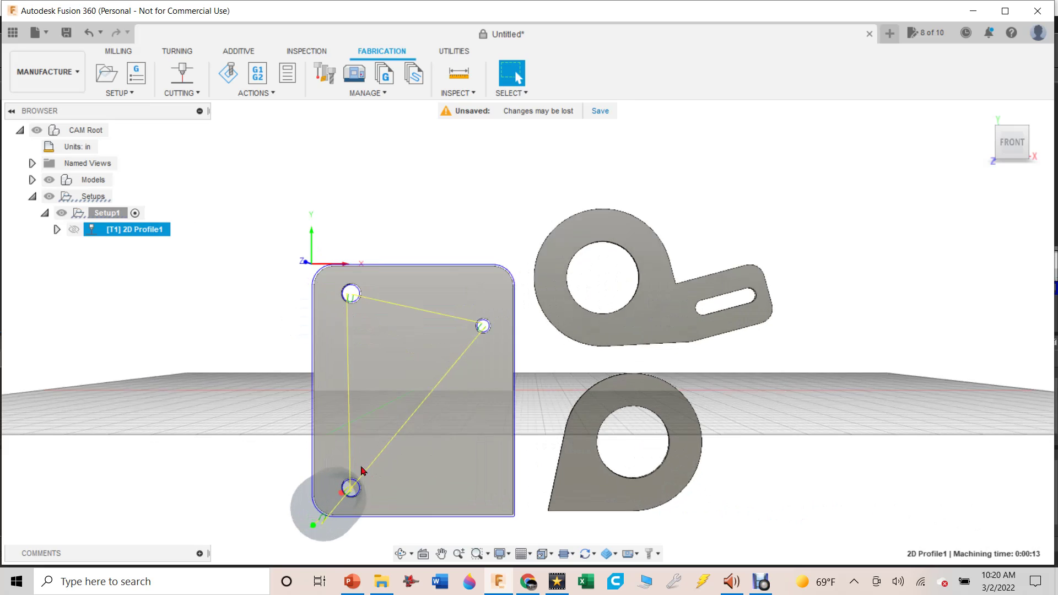
middle_click_drag(362, 468, 398, 442)
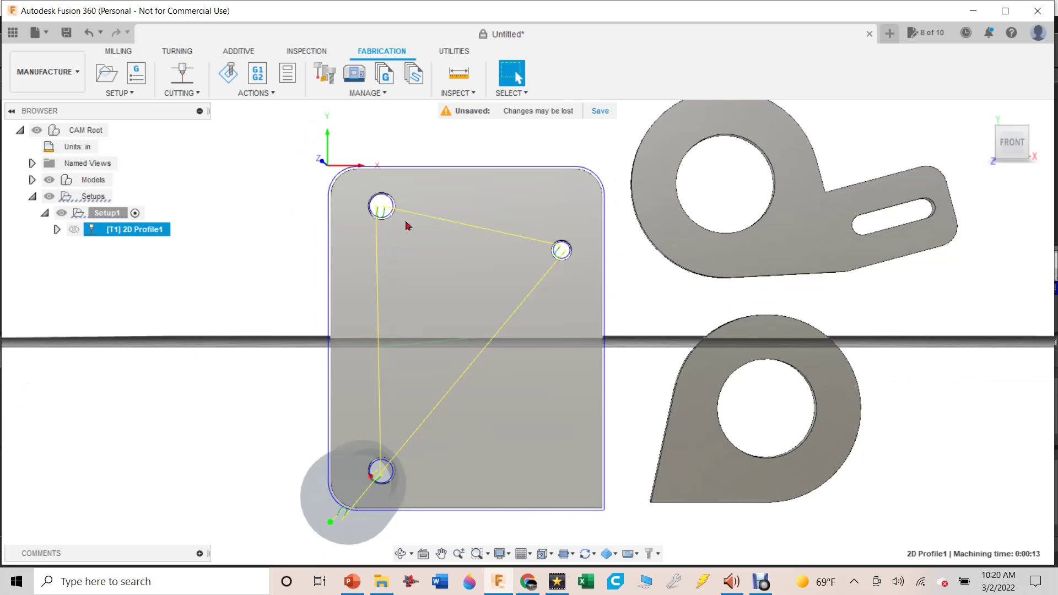
scroll(564, 254, "up", 10)
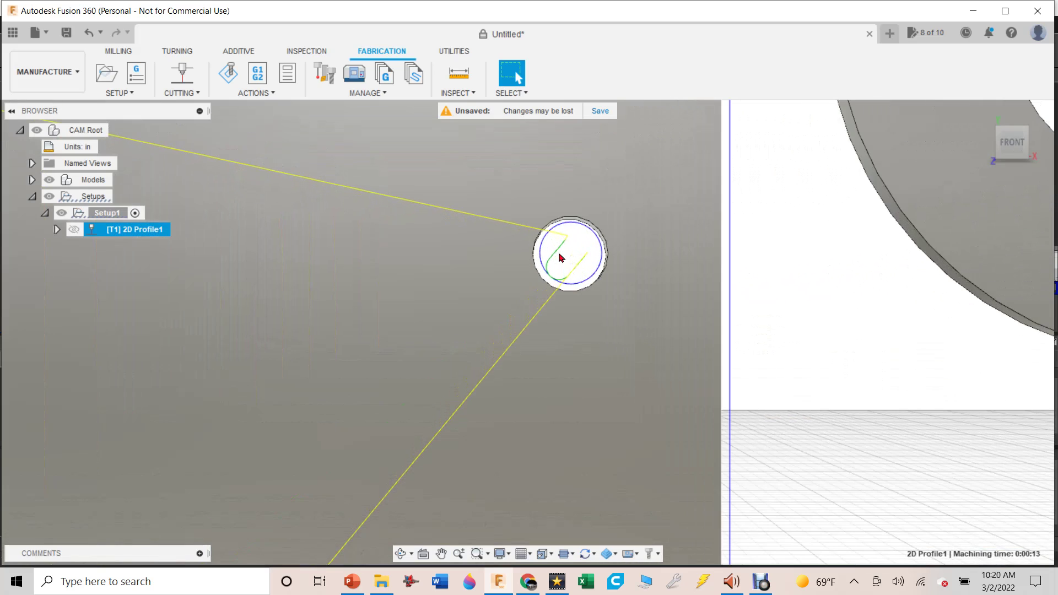
scroll(568, 276, "up", 4)
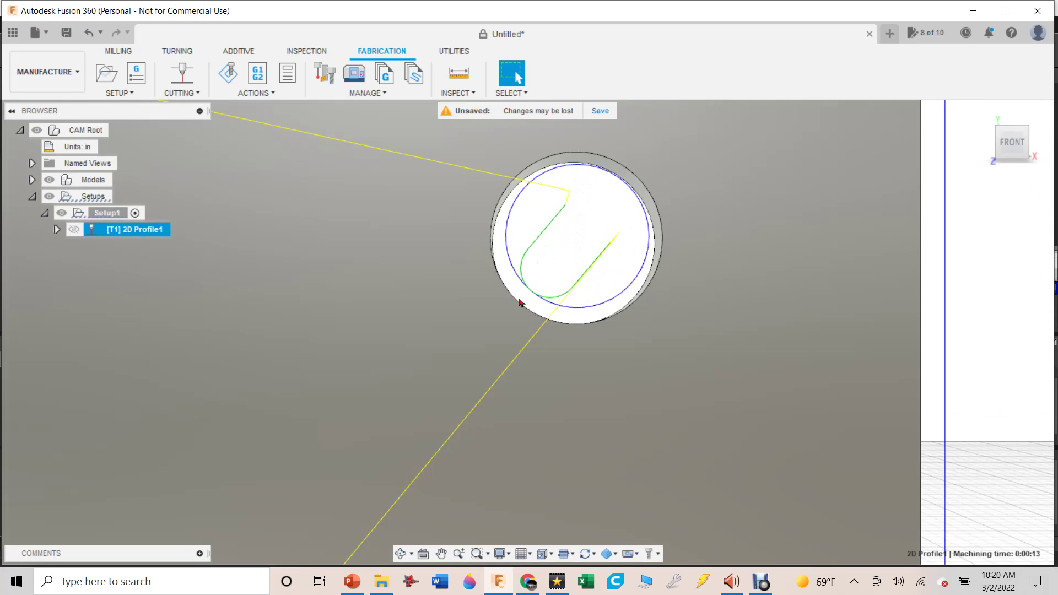
scroll(557, 291, "down", 10)
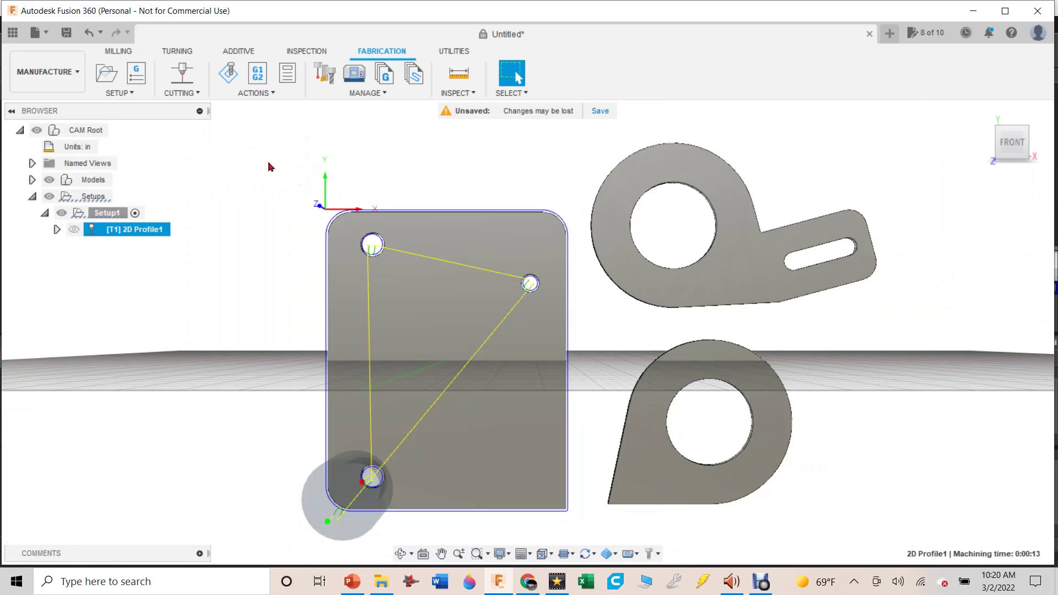
left_click(228, 72)
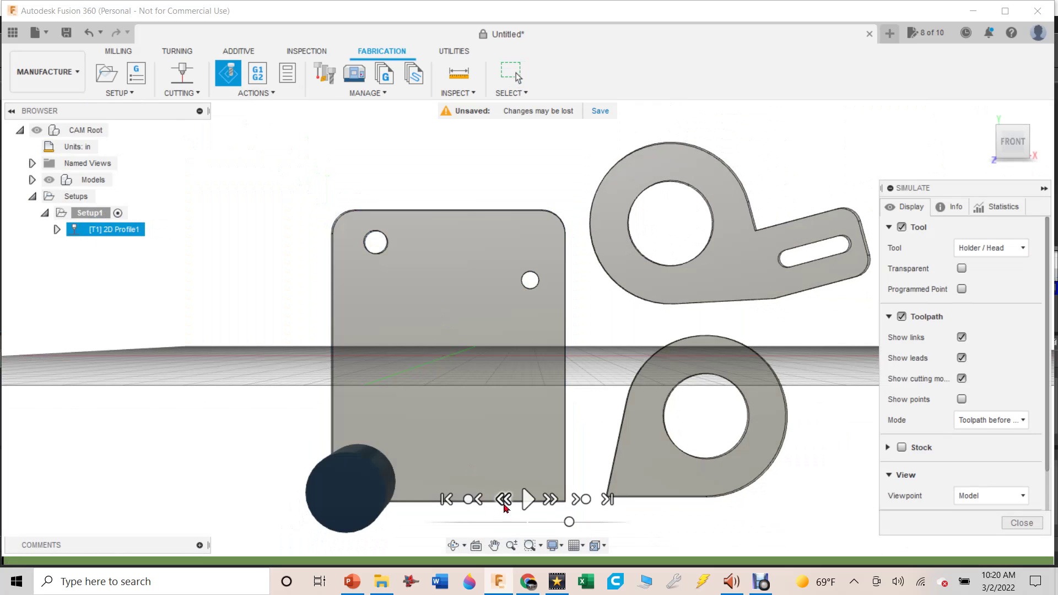
left_click(527, 500)
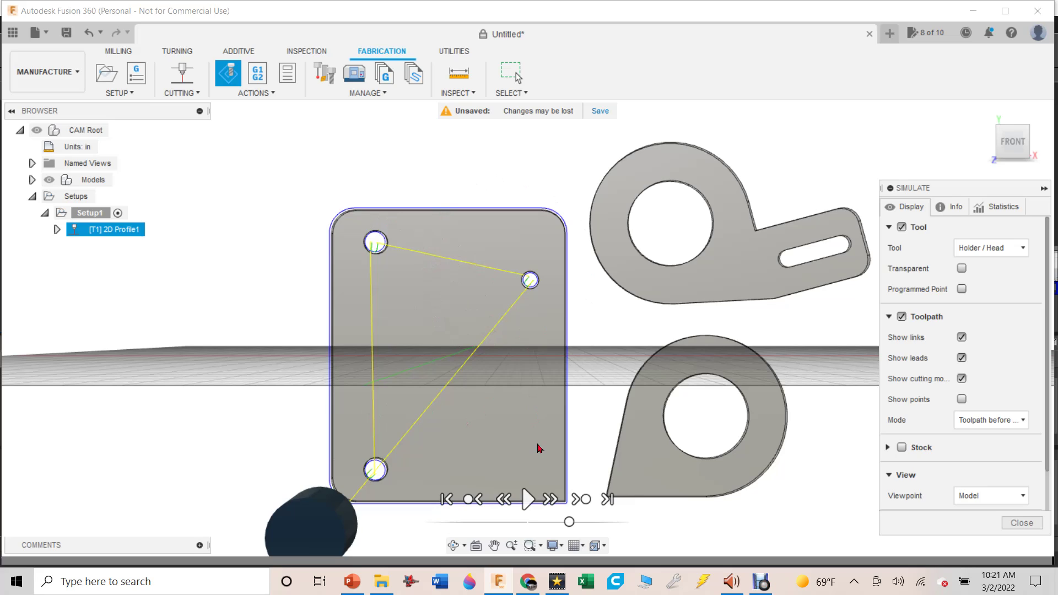
- Post the plate's toolpath as NC program Disc Mounting Plate with the FireControl Plasma v1.6 post processor
left_click(257, 73)
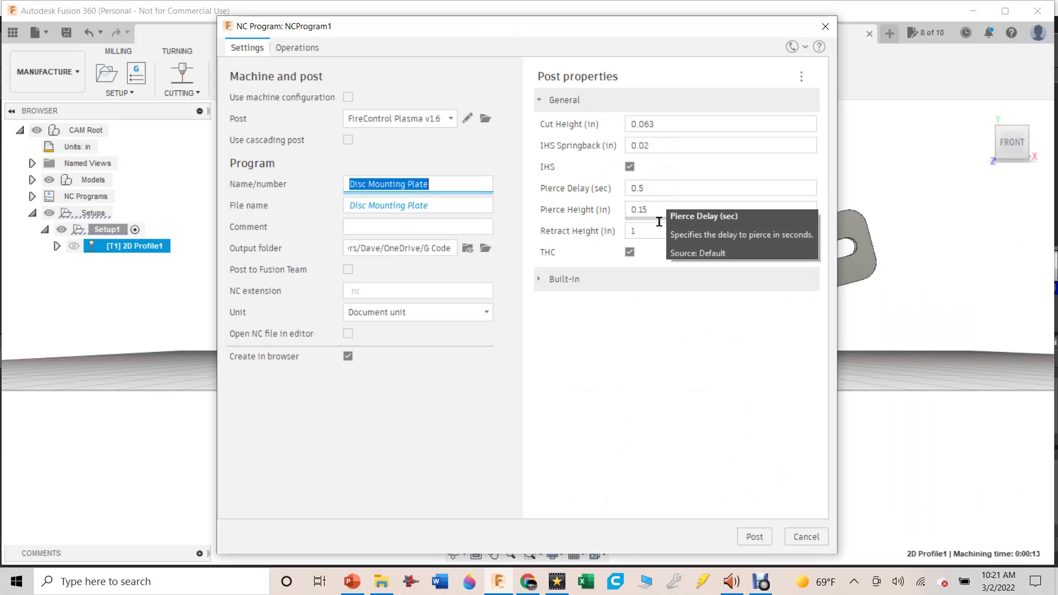
left_click(755, 537)
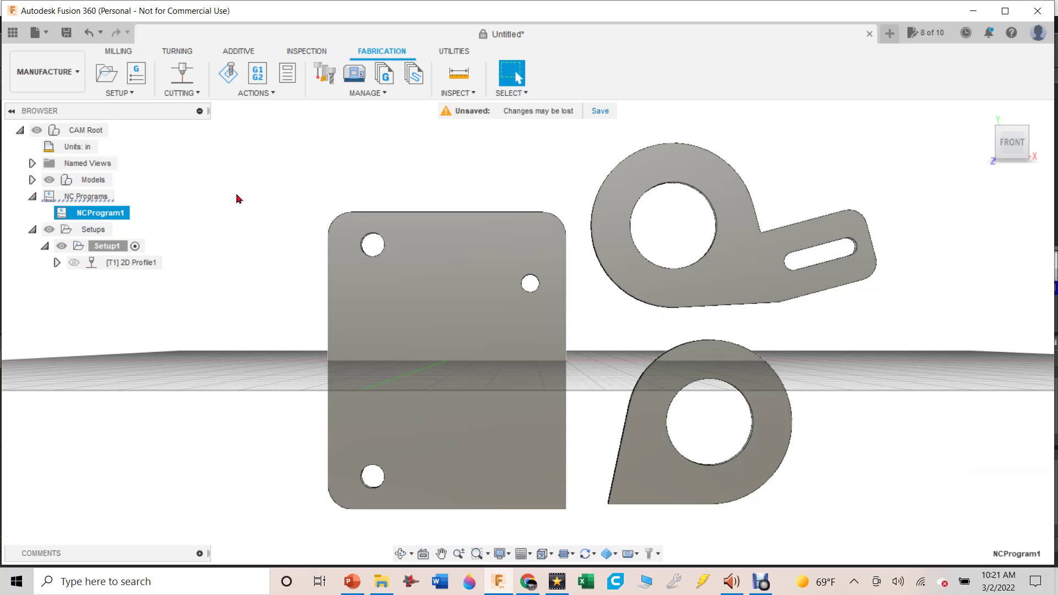
- Create a cutting setup for the slotted teardrop part with its origin at the stock's upper-left corner and program name disc top
left_click(107, 74)
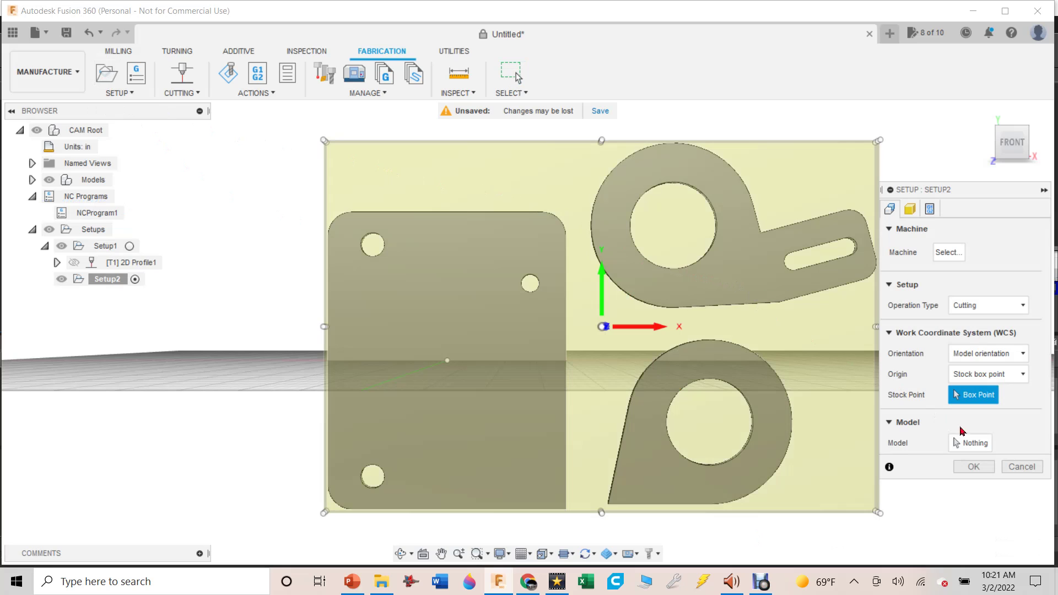
left_click(975, 444)
left_click(747, 287)
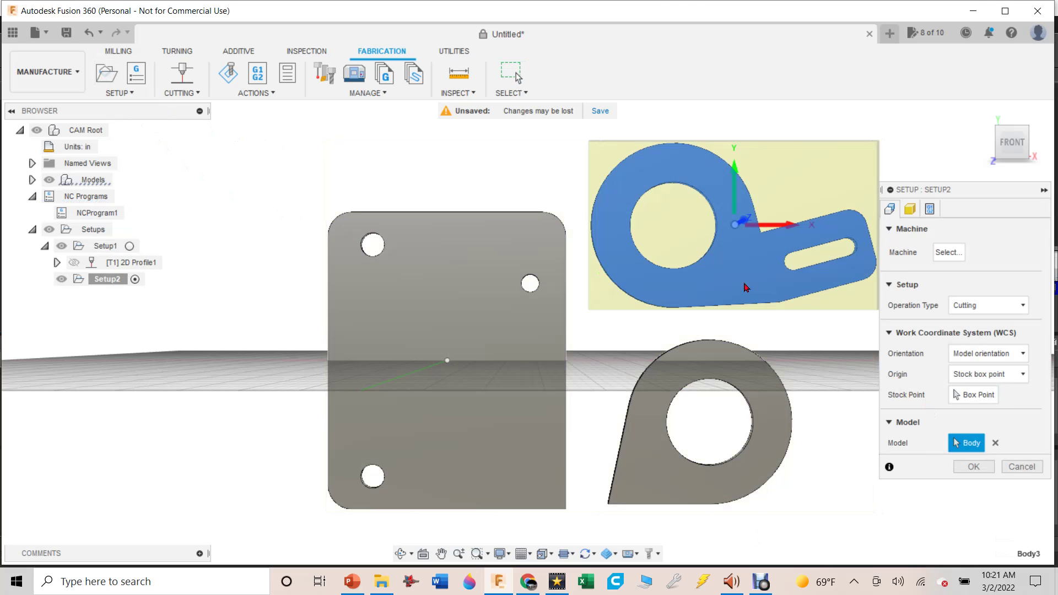
left_click(974, 394)
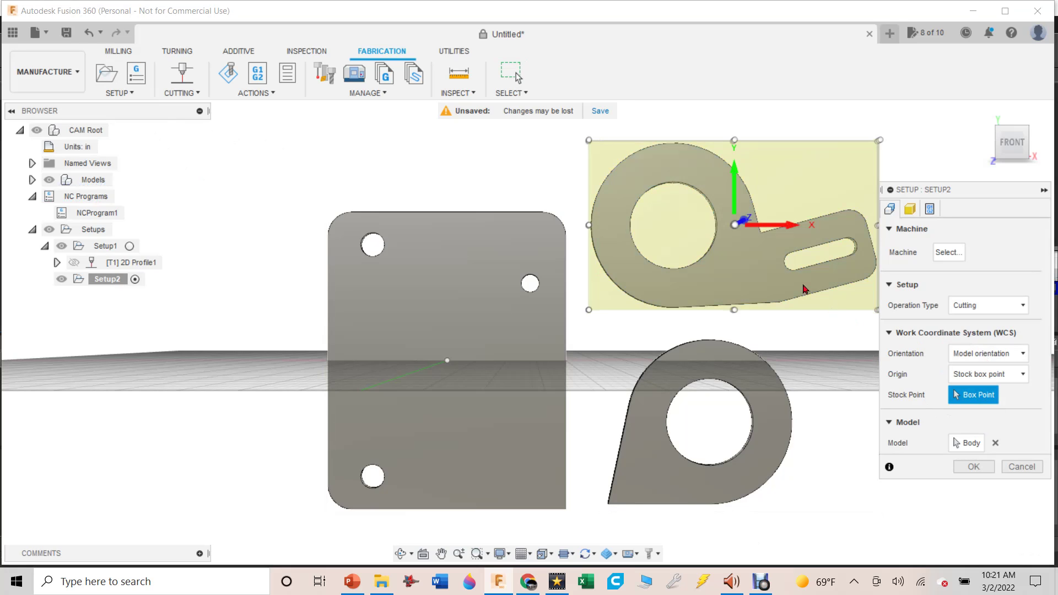
left_click(589, 140)
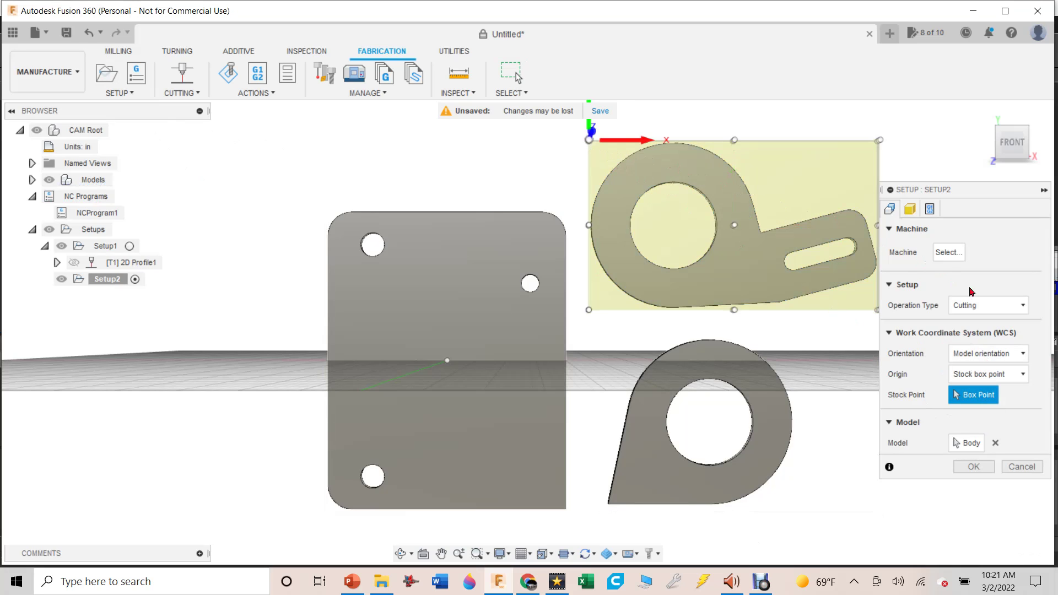
left_click(1024, 309)
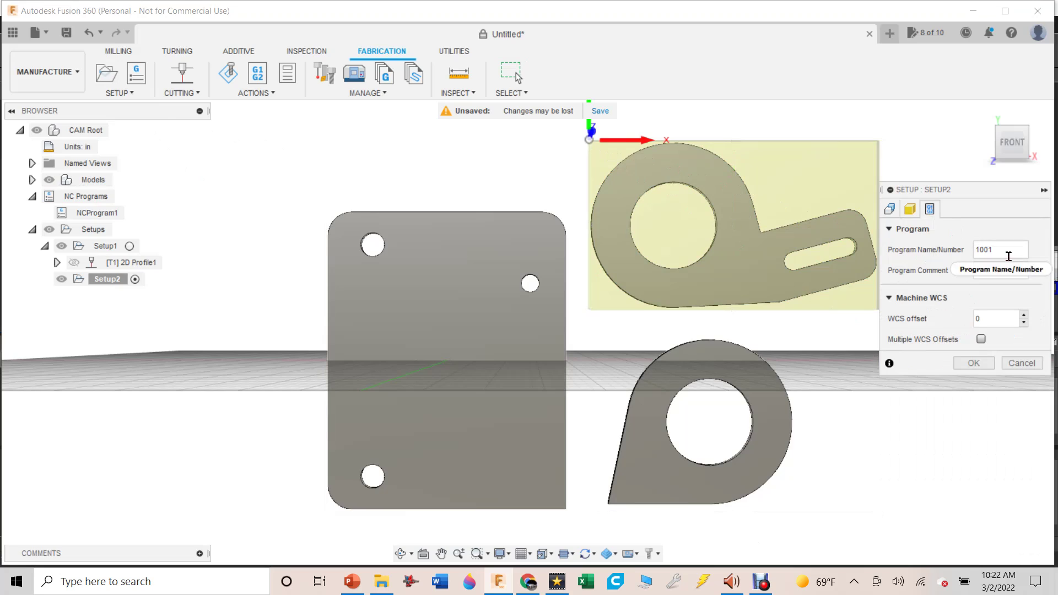
double_click(1009, 256)
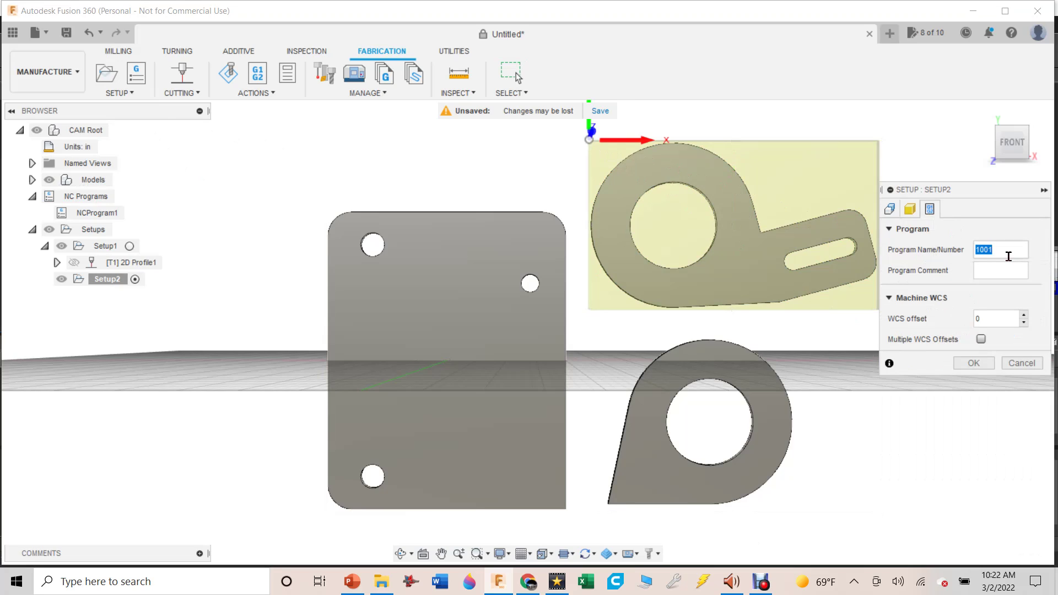
type("disc top")
left_click(973, 363)
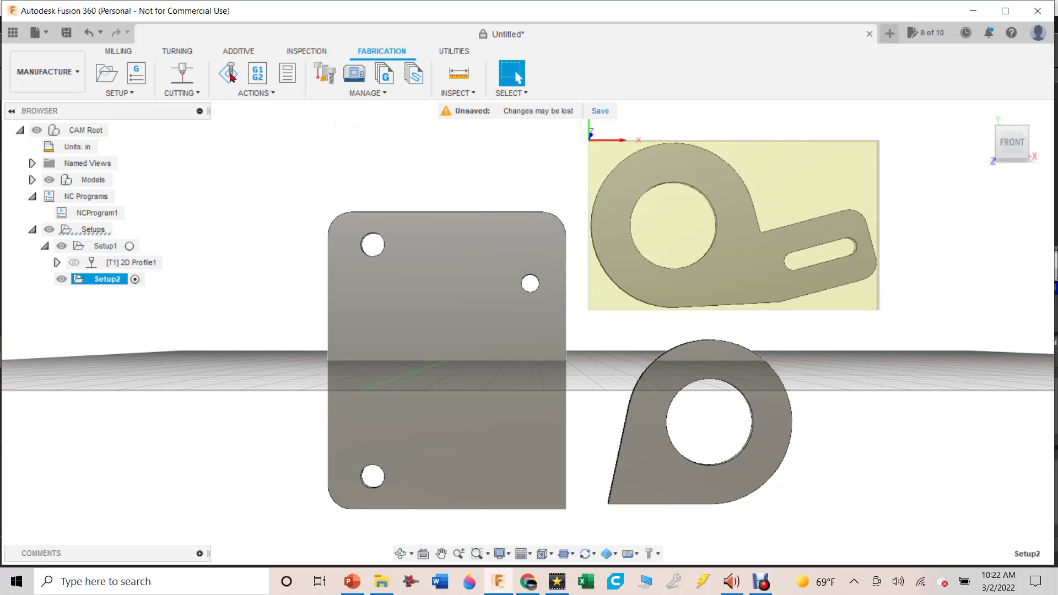
- Generate a 2D Profile on the slotted part's front face with the entry position on its lower-left outer arc
left_click(183, 75)
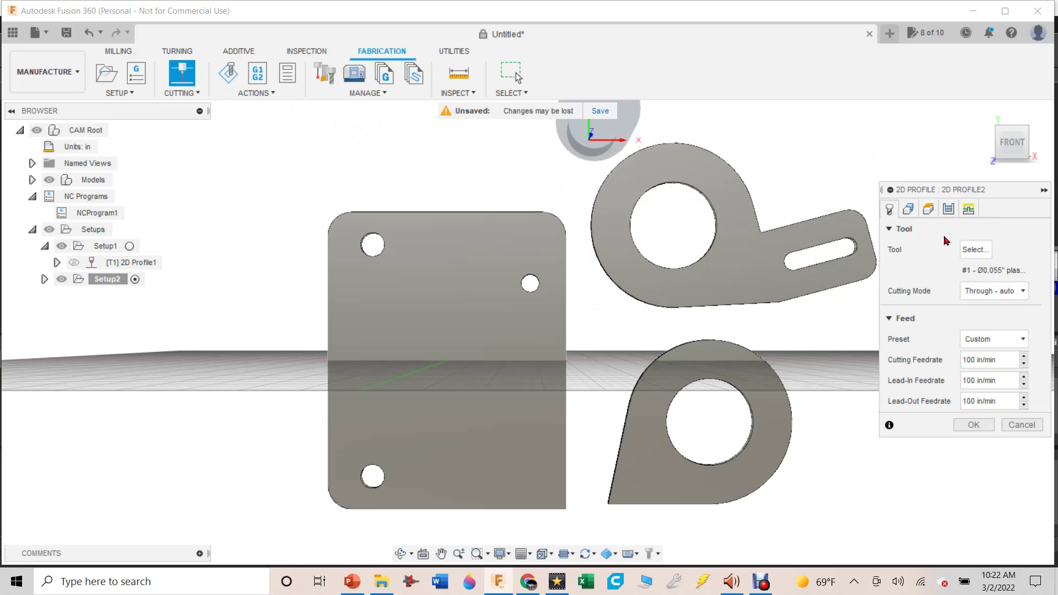
left_click(908, 209)
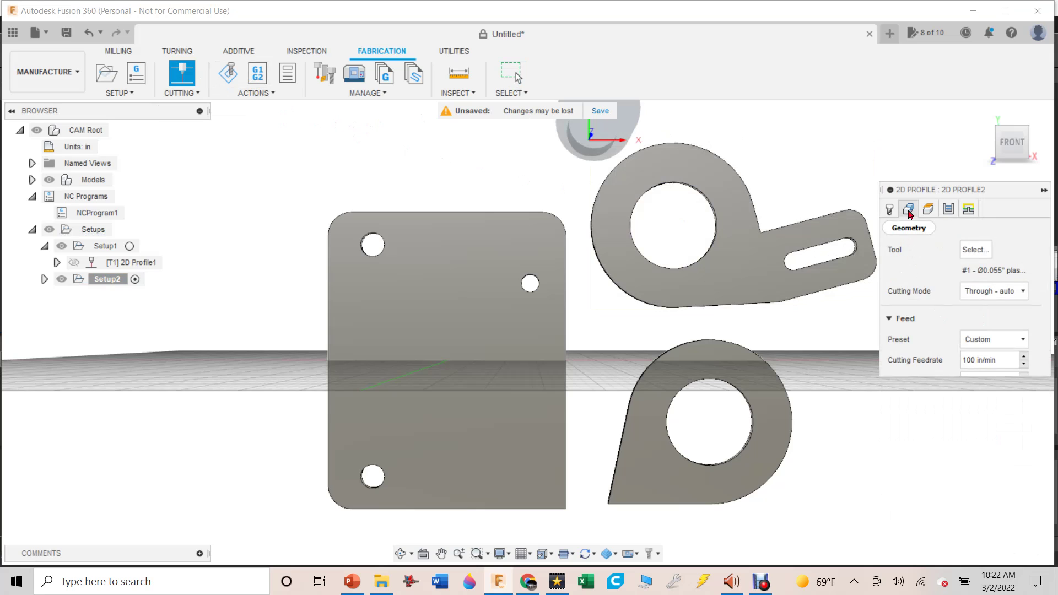
left_click(771, 268)
left_click(928, 209)
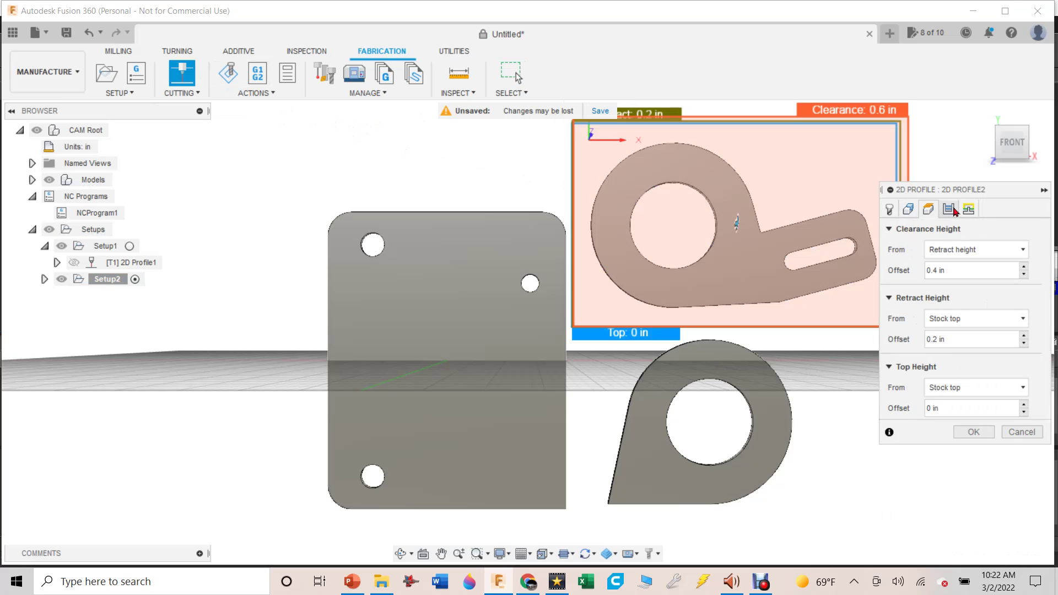
left_click(949, 209)
left_click(968, 209)
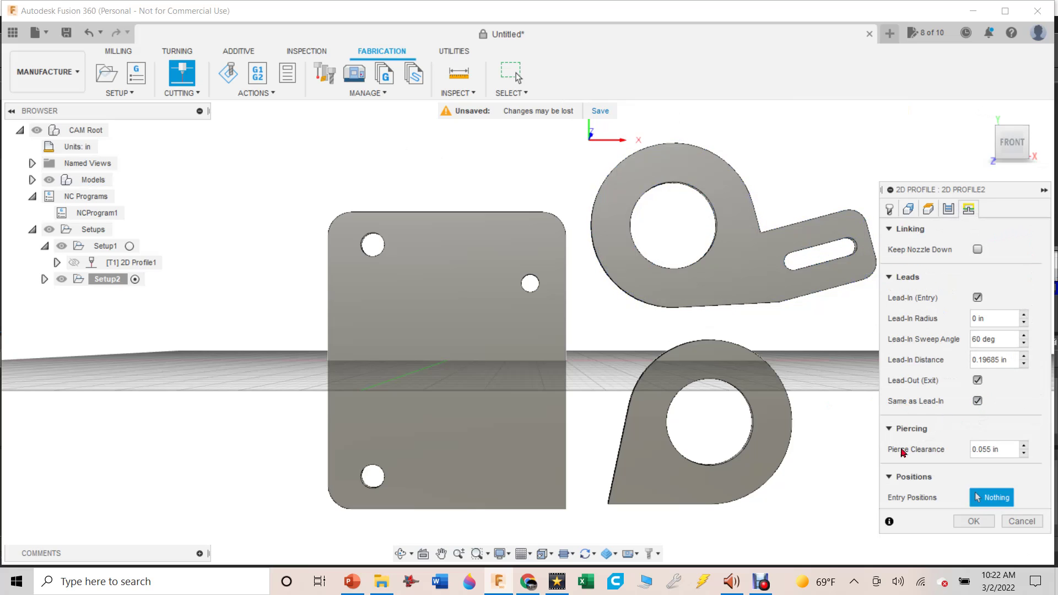
left_click(627, 293)
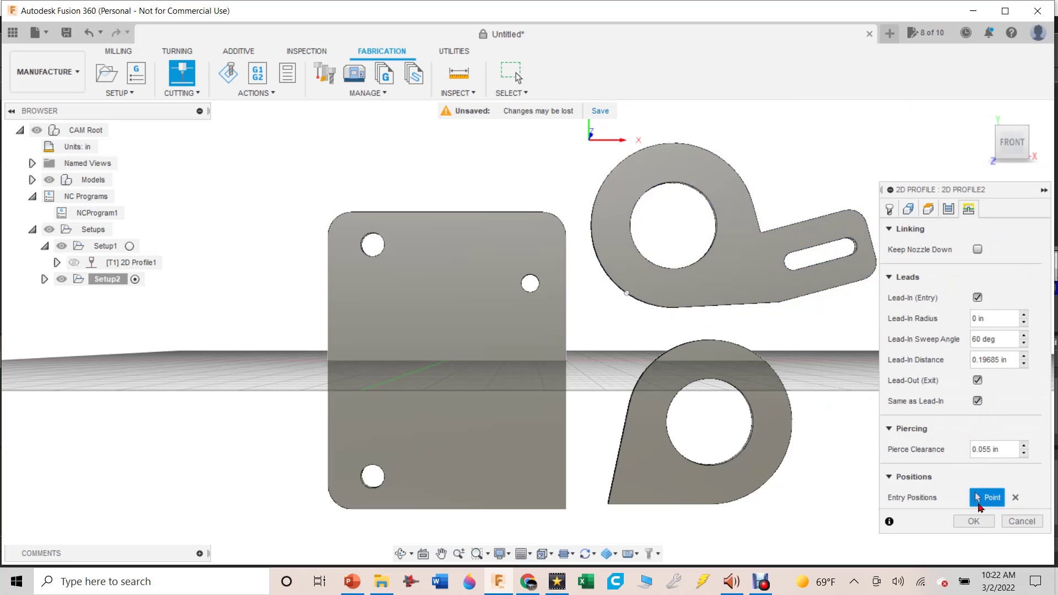
left_click(974, 521)
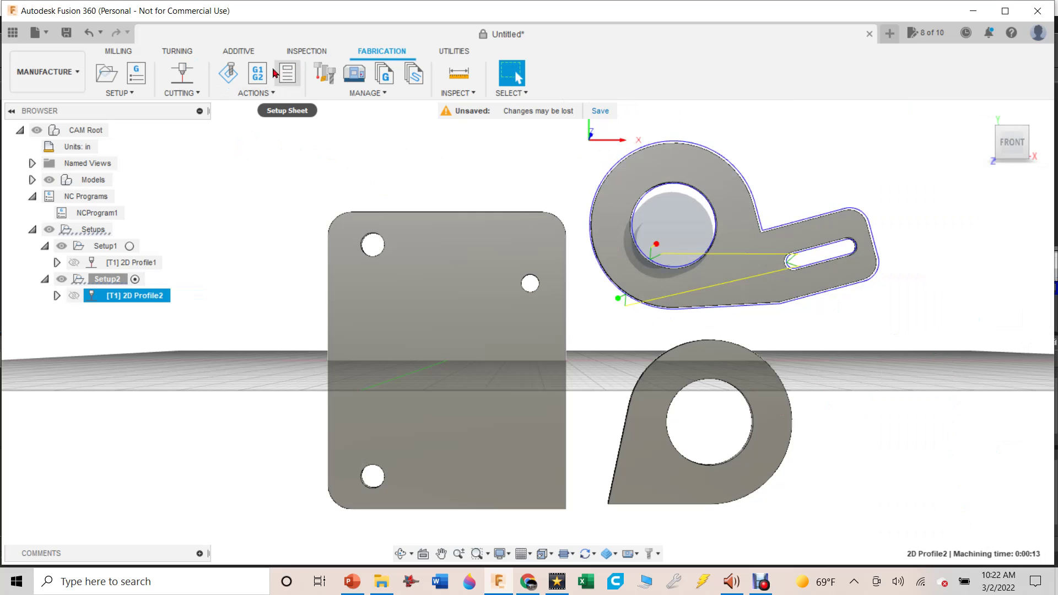
- Post the slotted part's toolpath as NC program disc top with the FireControl Plasma v1.6 post processor
left_click(257, 74)
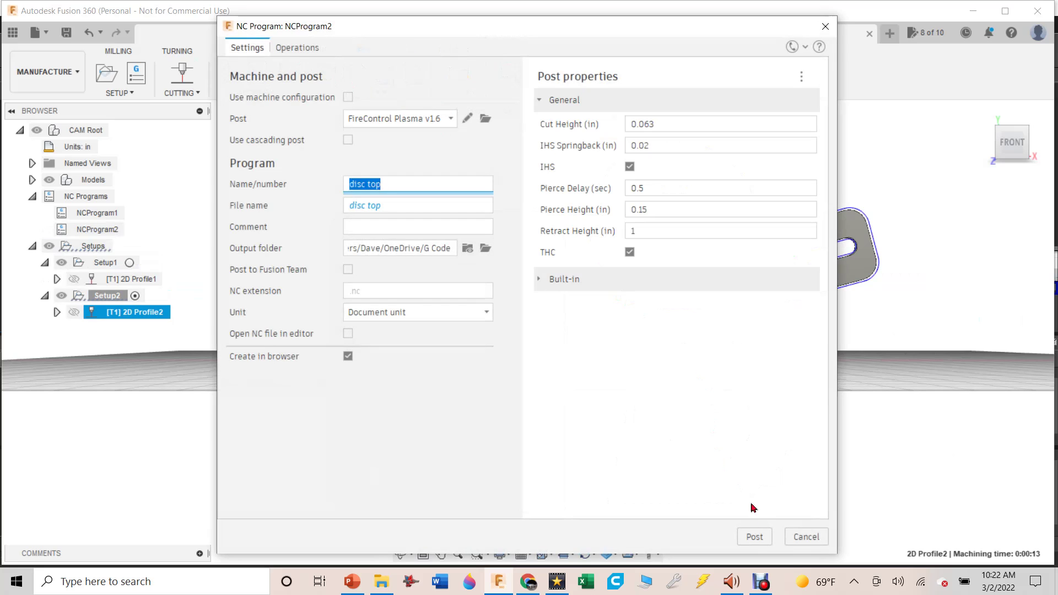
left_click(754, 536)
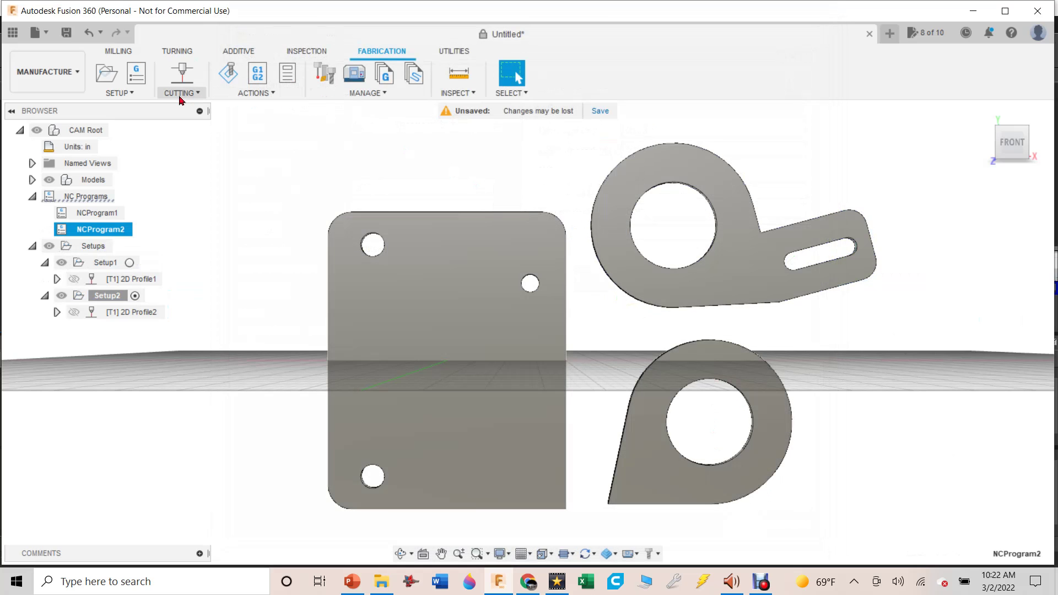
- Create a cutting setup for the plain teardrop part with its origin at the stock's upper-left corner and program name disc bottom
left_click(106, 73)
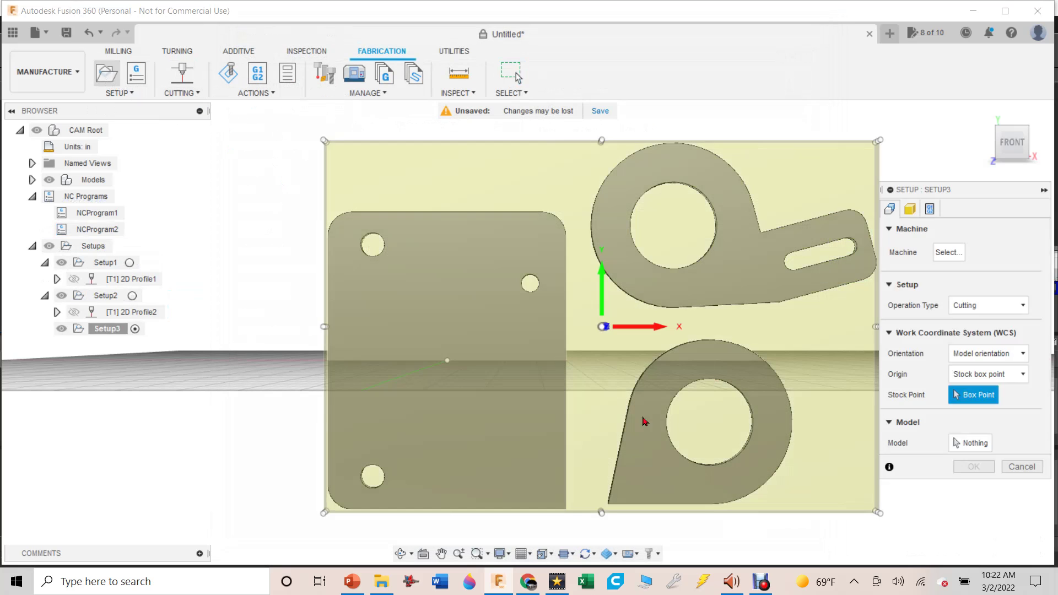
left_click(968, 444)
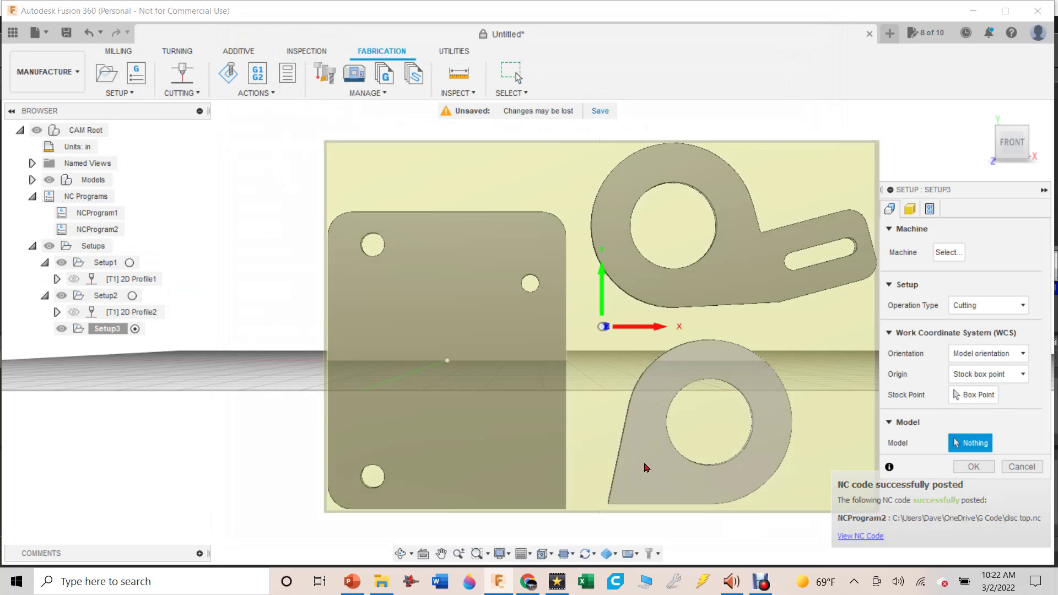
left_click(646, 464)
left_click(972, 399)
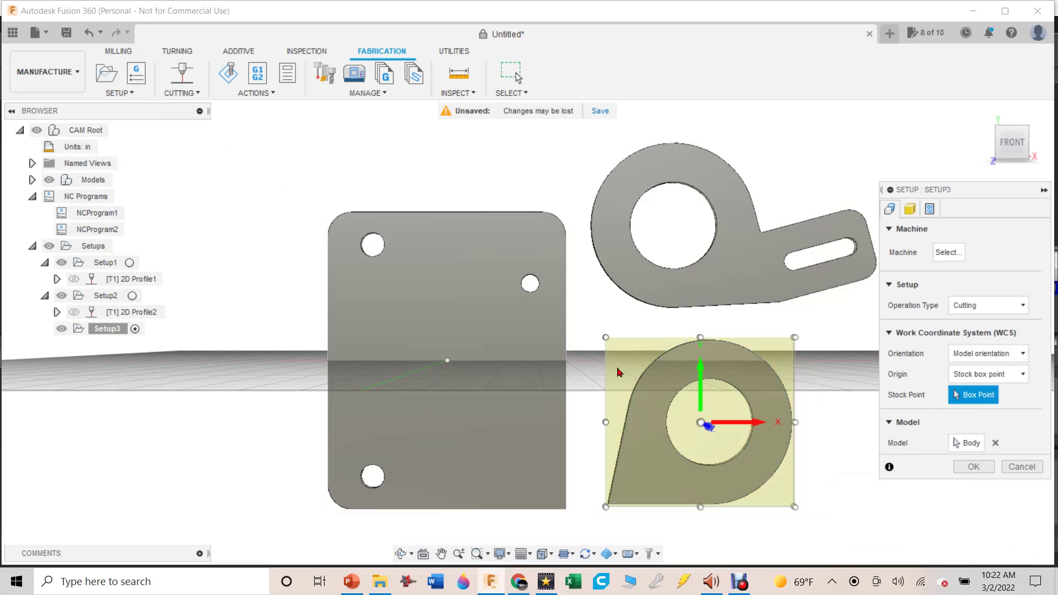
left_click(606, 339)
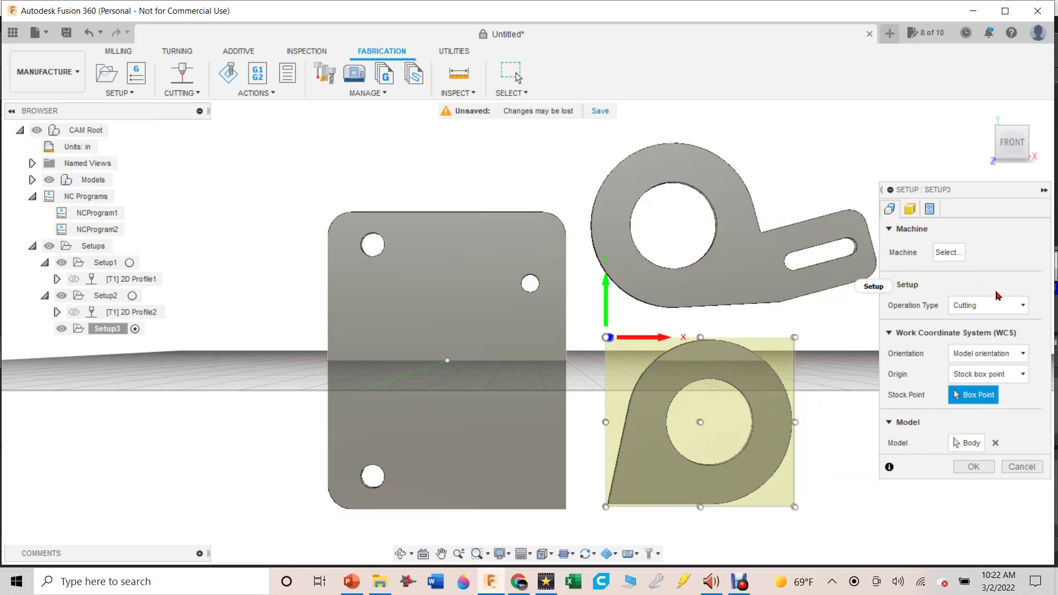
left_click(930, 209)
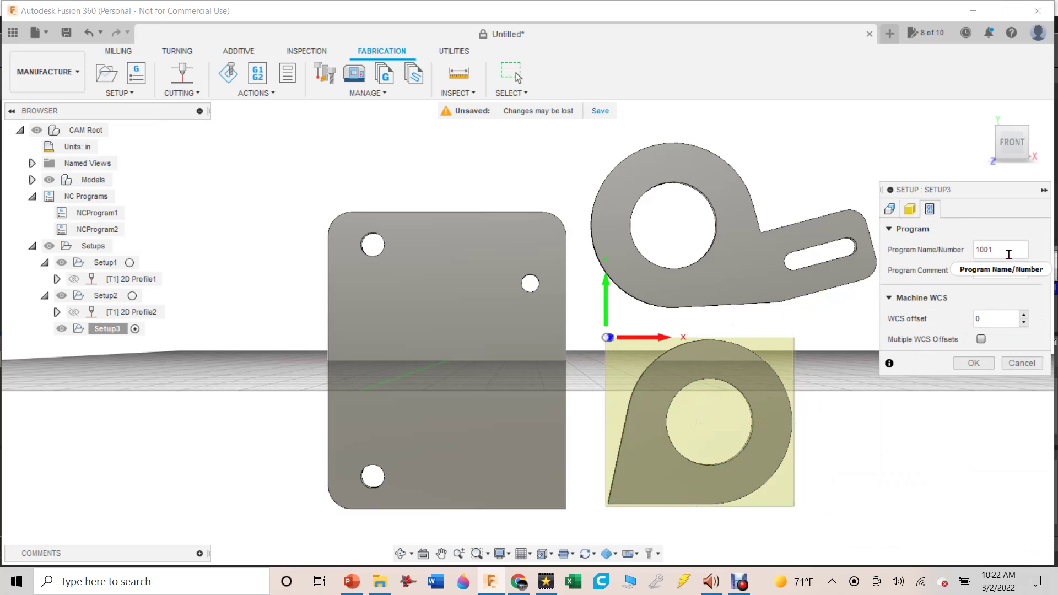
left_click(1009, 255)
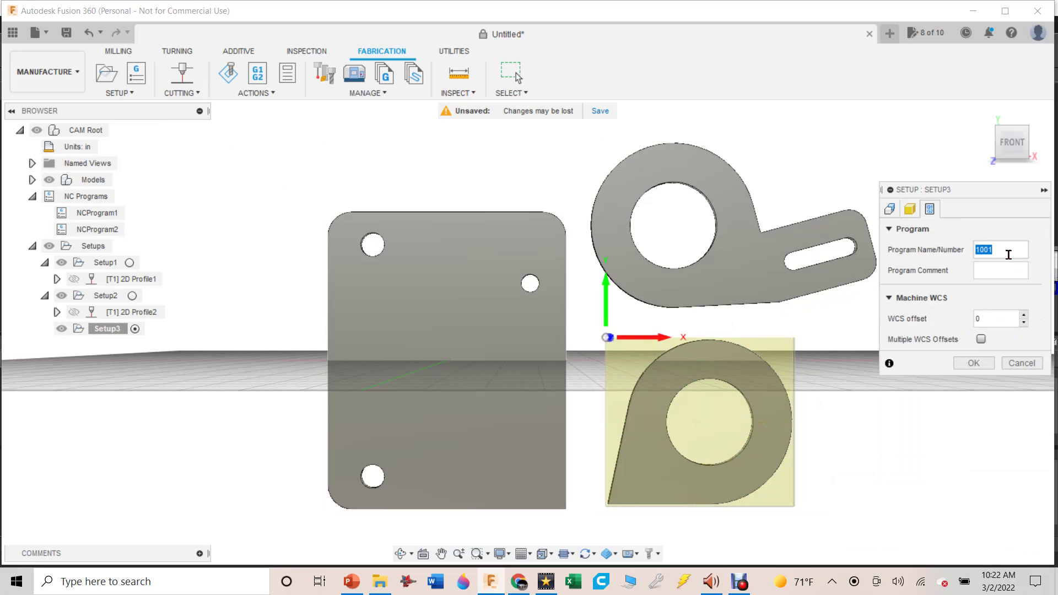
type("disc bottom")
left_click(911, 211)
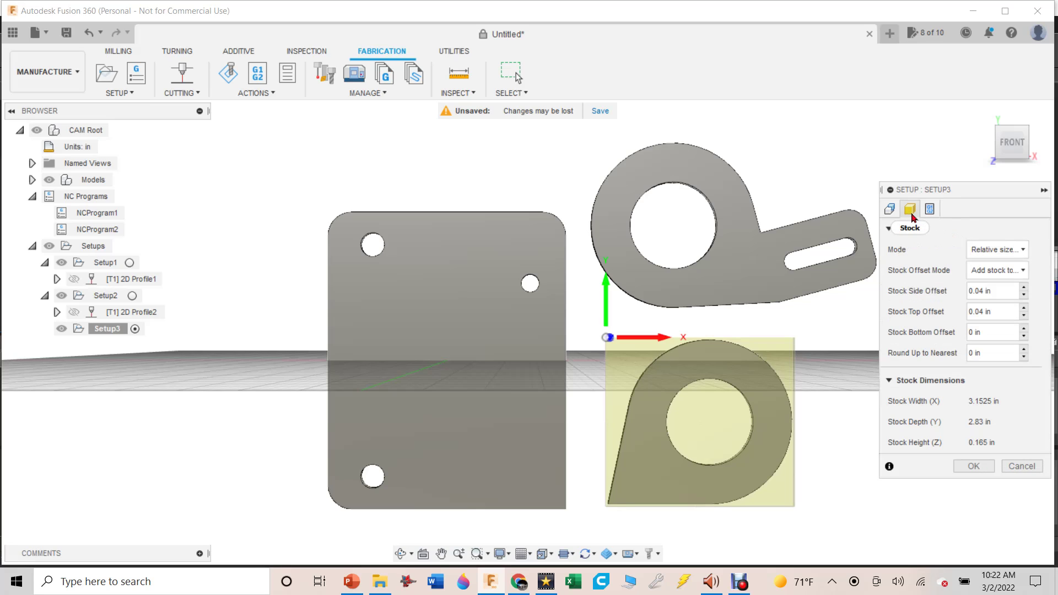
left_click(930, 210)
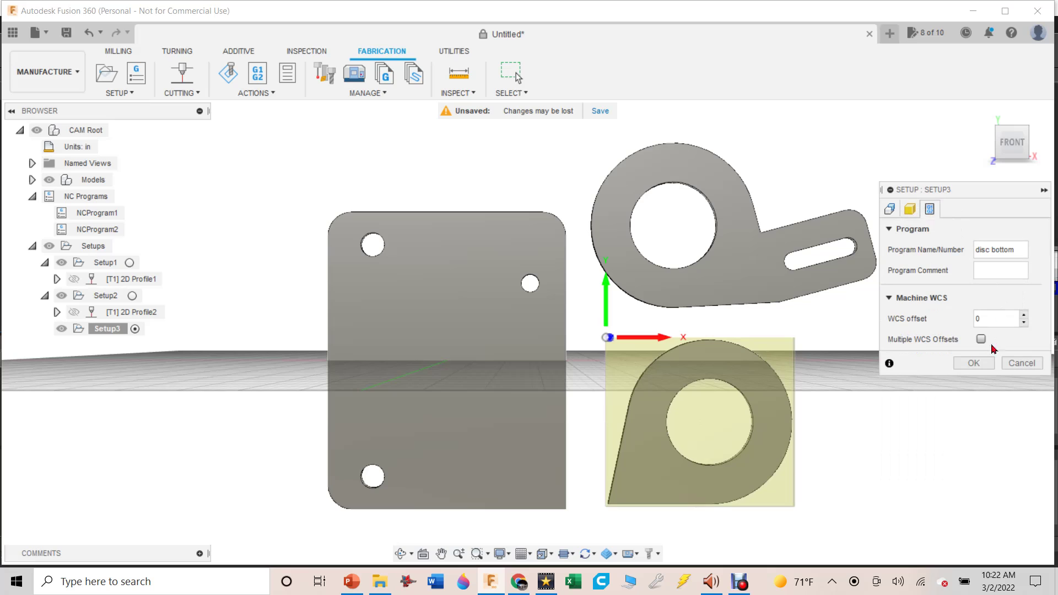
left_click(970, 362)
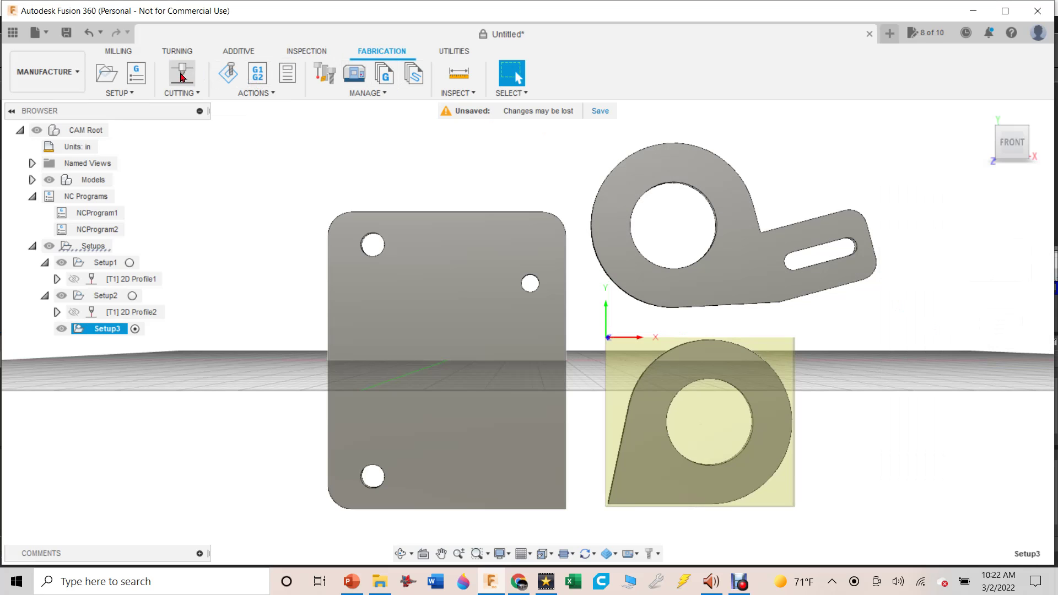
- Generate a 2D Profile in the disc bottom setup using the slotted part's front face, entering on its lower-left outer arc
left_click(182, 72)
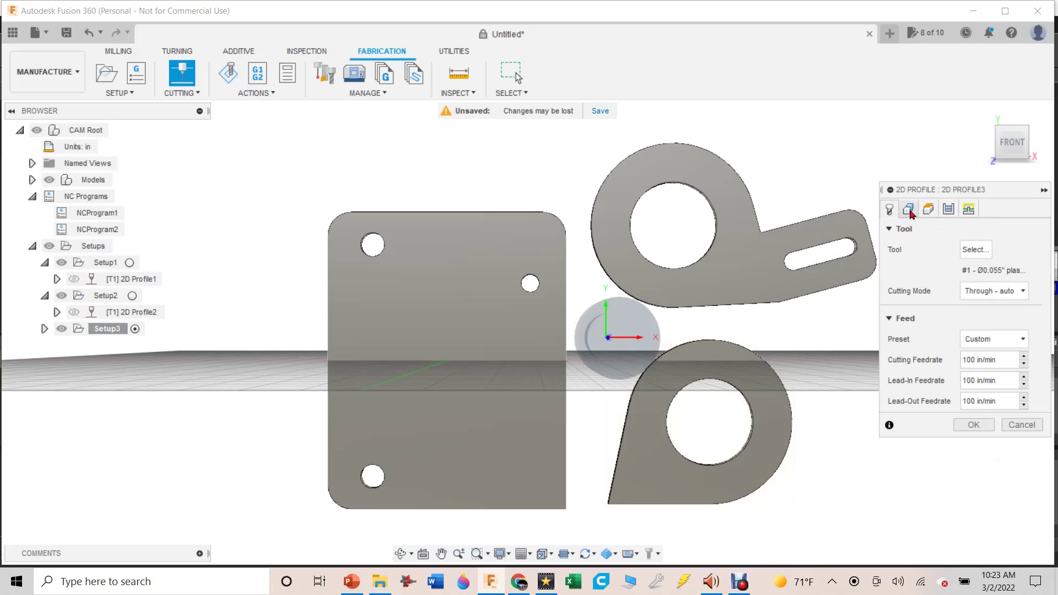
left_click(948, 209)
left_click(761, 255)
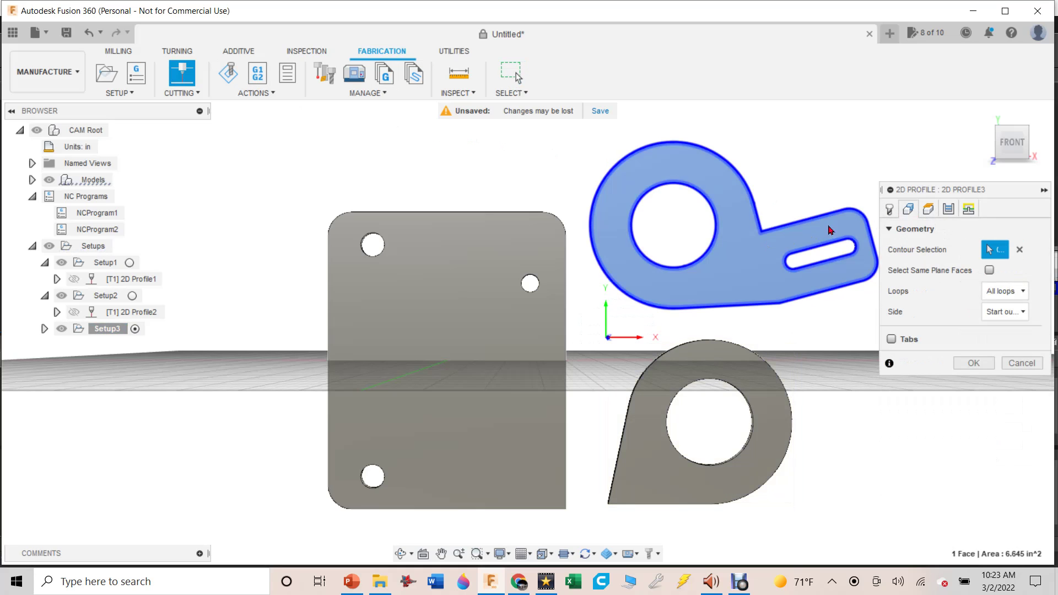
left_click(969, 209)
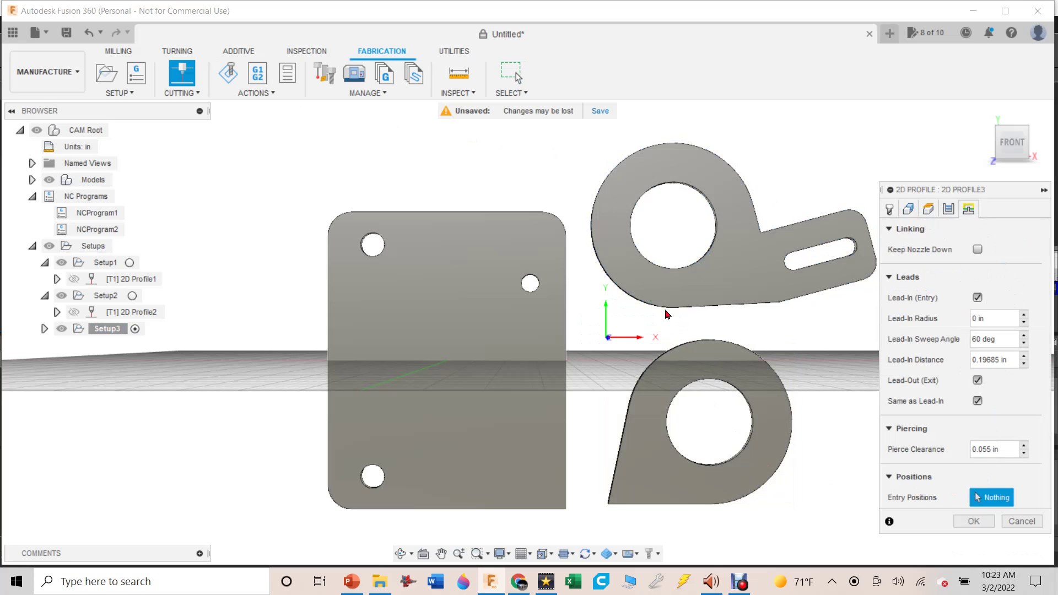
left_click(637, 299)
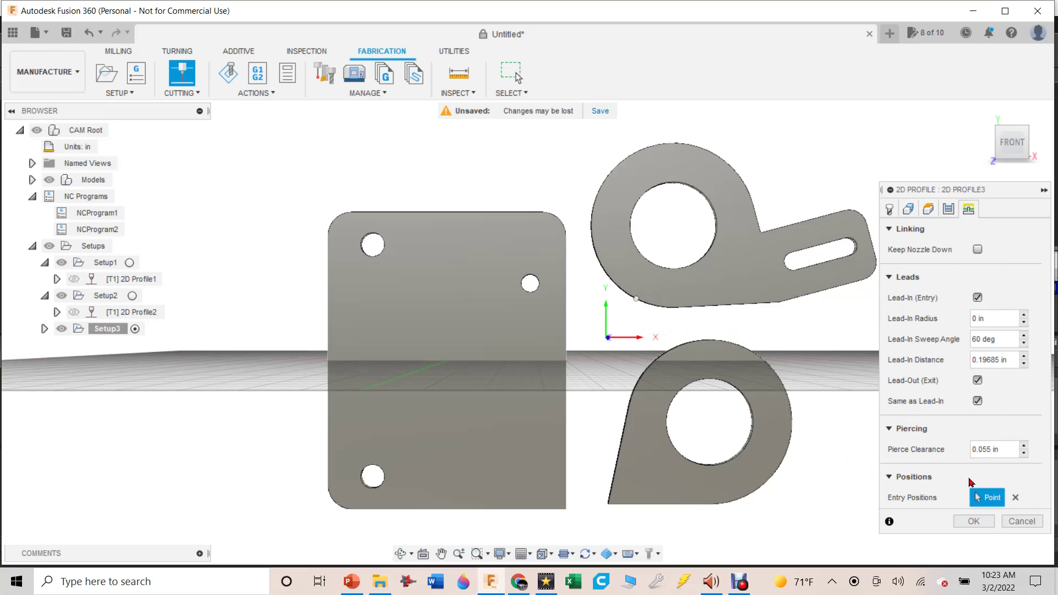
left_click(974, 523)
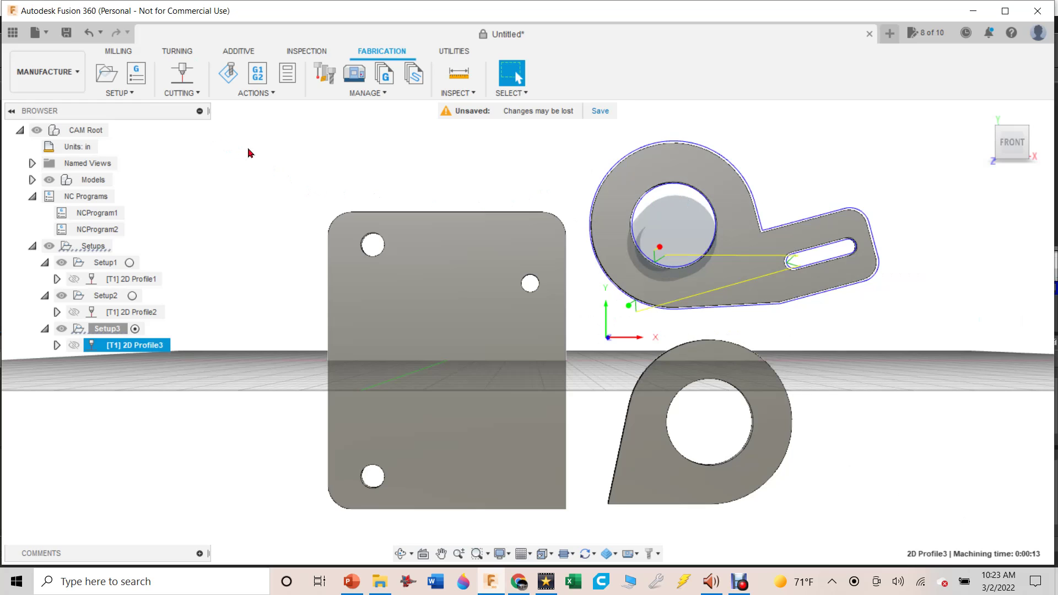
- Post the third setup's toolpath as NC program disc bottom with the FireControl Plasma v1.6 post processor
left_click(257, 73)
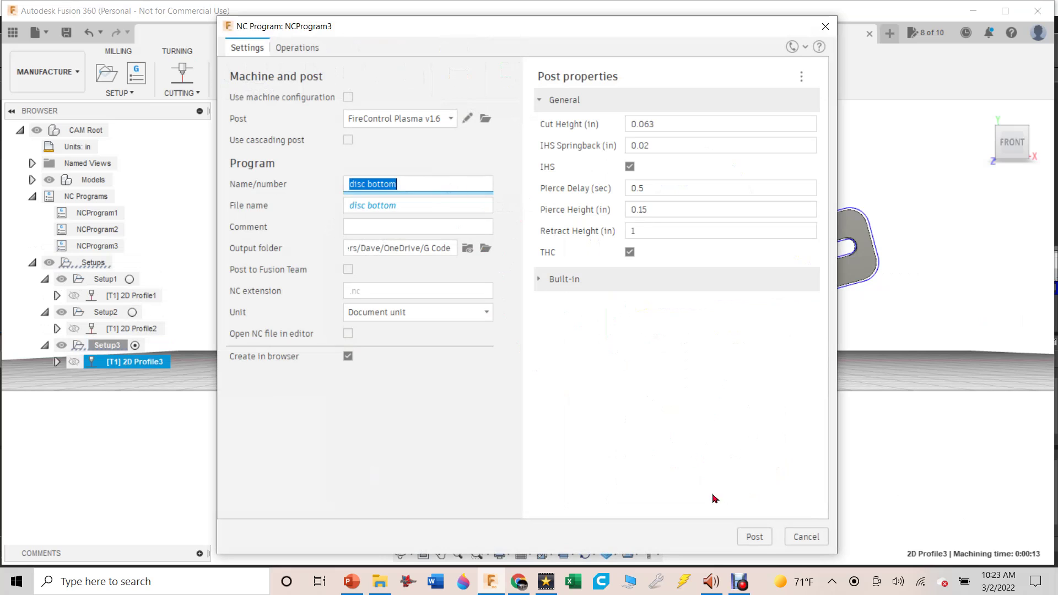
left_click(762, 539)
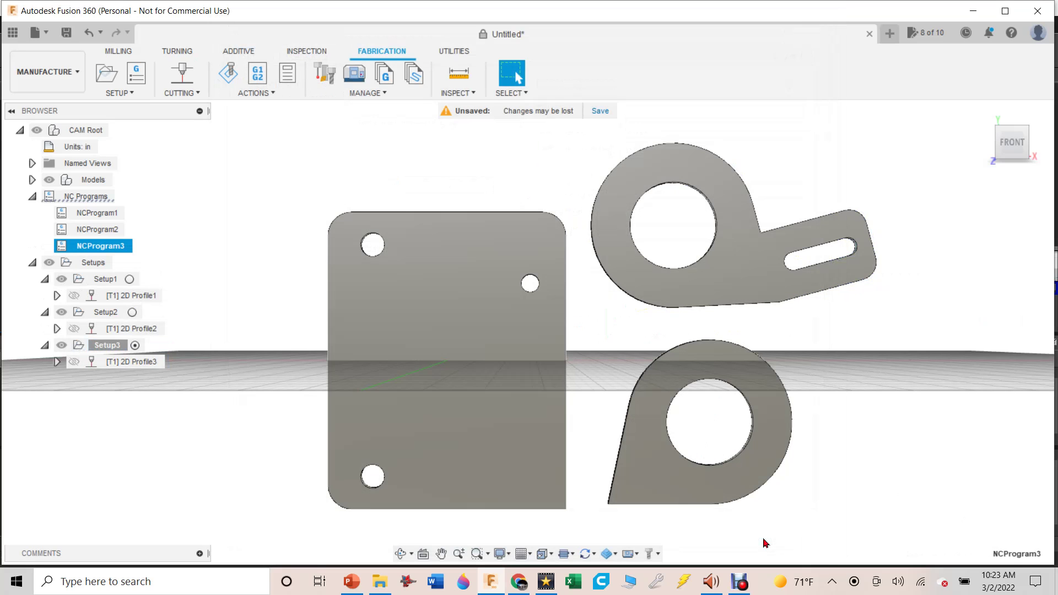